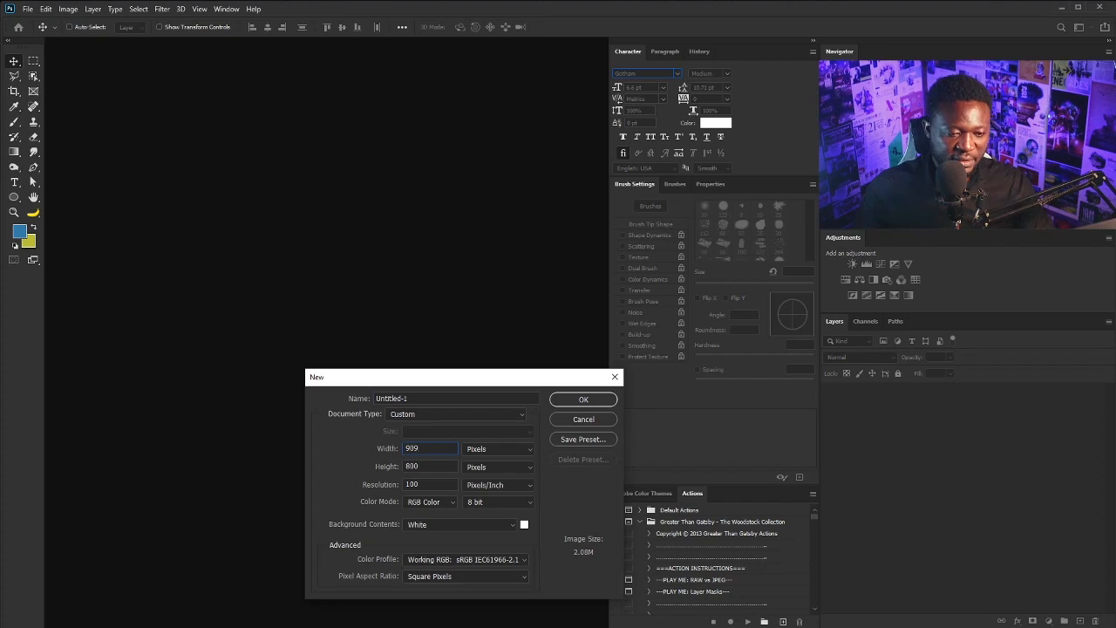
Set the height to 1280 px, name the document F_poster, and create it
{"action": "left_click_drag", "start_coordinate": [432, 454], "coordinate": [404, 465]}
{"action": "key", "text": "Tab"}
{"action": "type", "text": "12"}
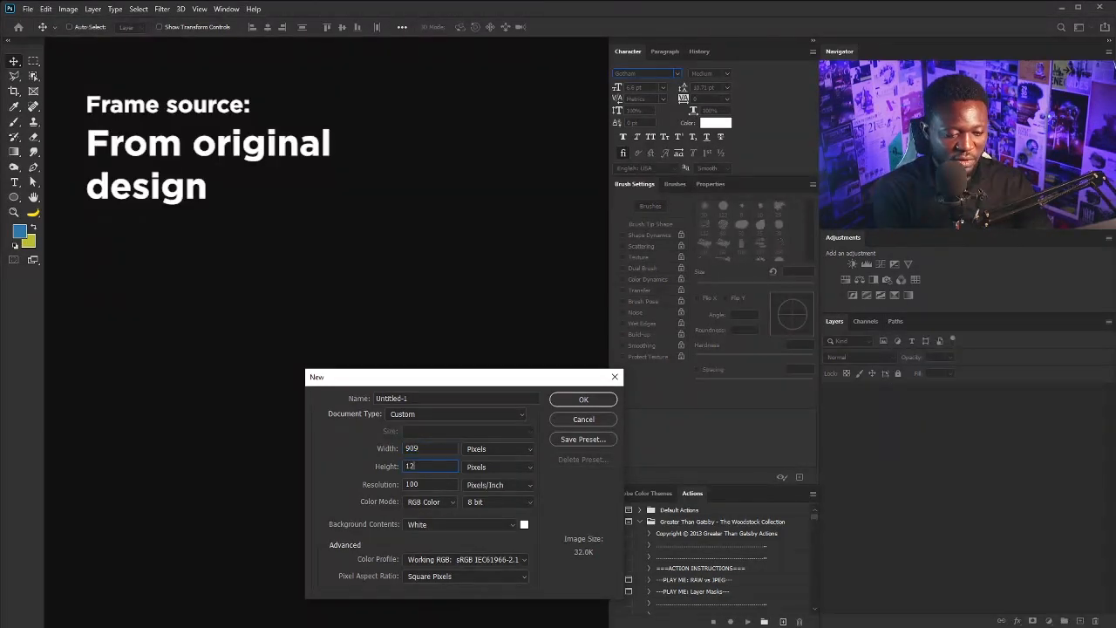
{"action": "type", "text": "80"}
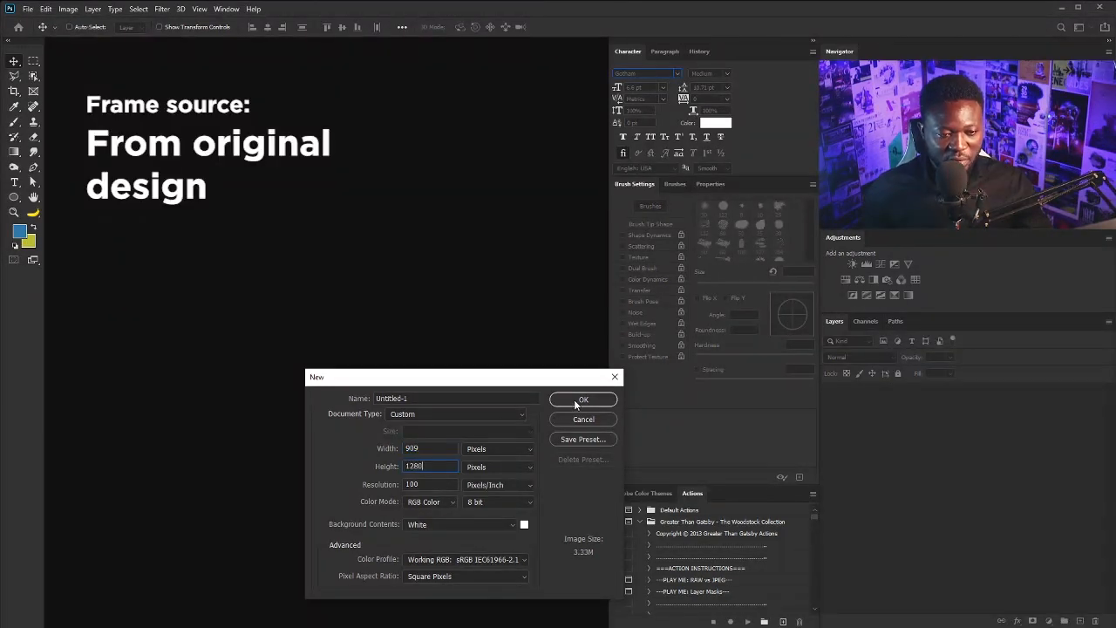
{"action": "left_click", "coordinate": [446, 397]}
{"action": "type", "text": "F_"}
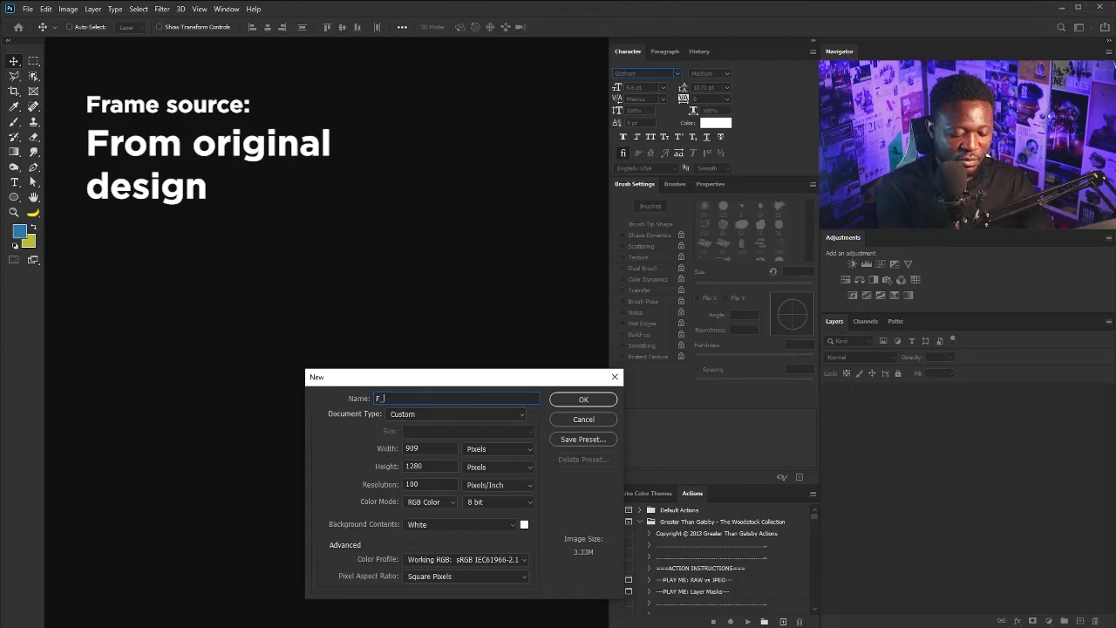
{"action": "type", "text": "posster"}
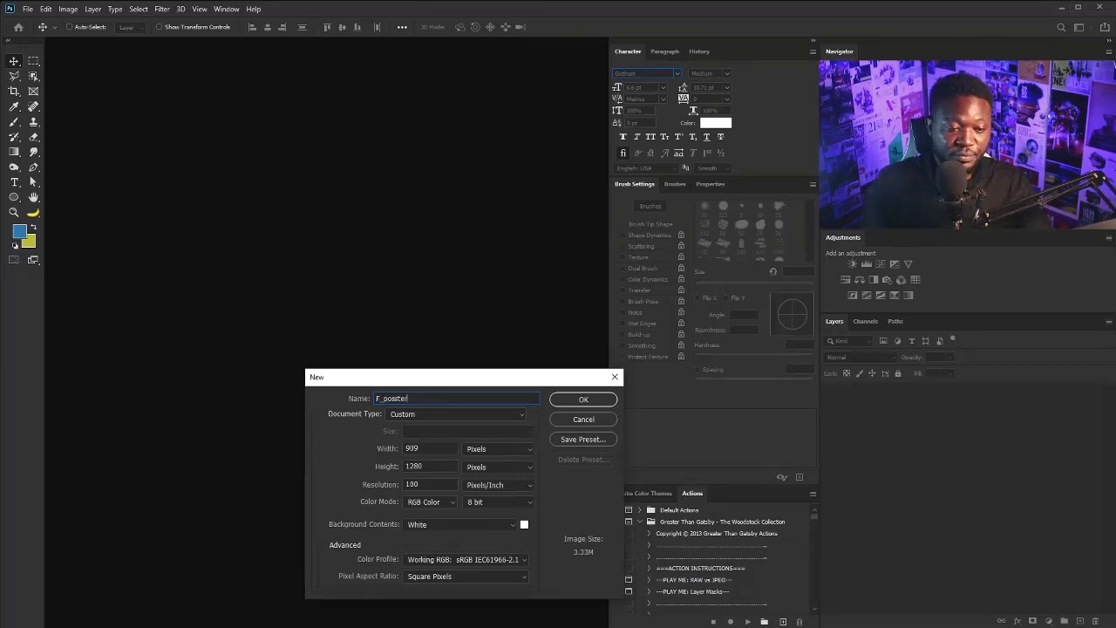
{"action": "key", "text": "BackSpace"}
{"action": "key", "text": "BackSpace"}
{"action": "key", "text": "BackSpace"}
{"action": "key", "text": "BackSpace"}
{"action": "type", "text": "ter"}
{"action": "left_click", "coordinate": [602, 399]}
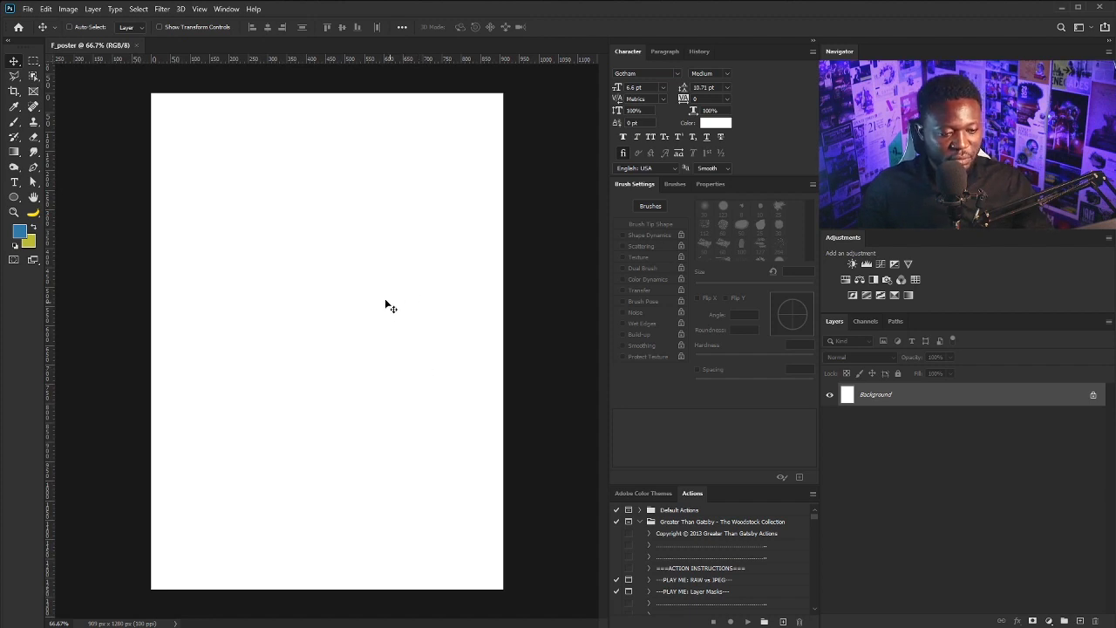
Add a new layer named Red
{"action": "left_click", "coordinate": [1079, 620], "text": "alt"}
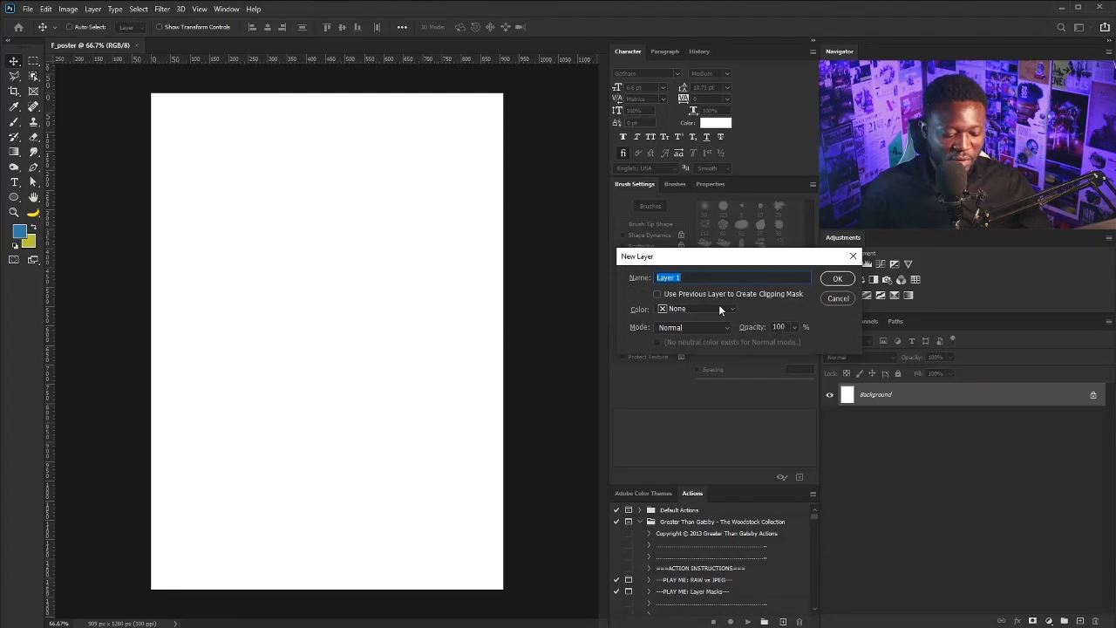
{"action": "type", "text": "Red"}
{"action": "key", "text": "Return"}
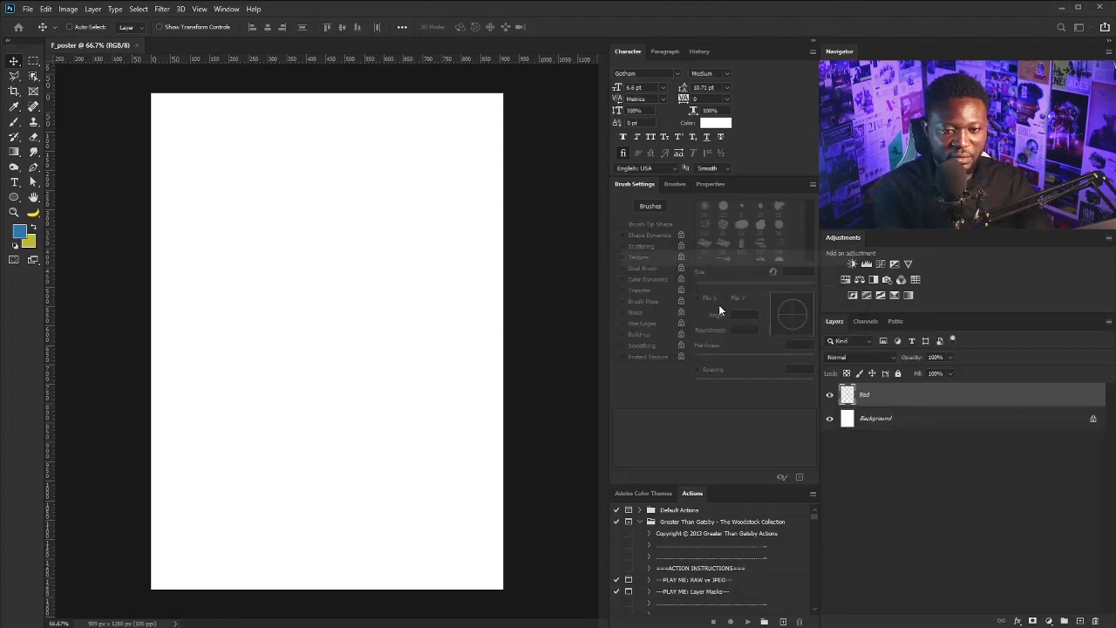
Set the foreground colour to #881525 and fill the Red layer with it
{"action": "left_click", "coordinate": [19, 230]}
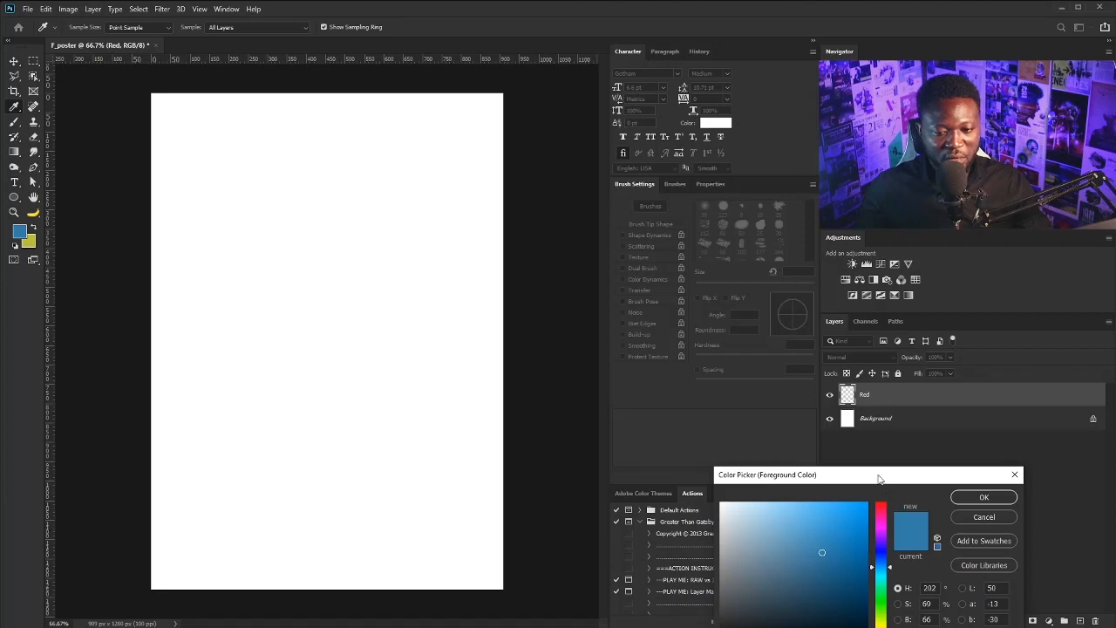
{"action": "left_click_drag", "start_coordinate": [878, 479], "coordinate": [712, 316]}
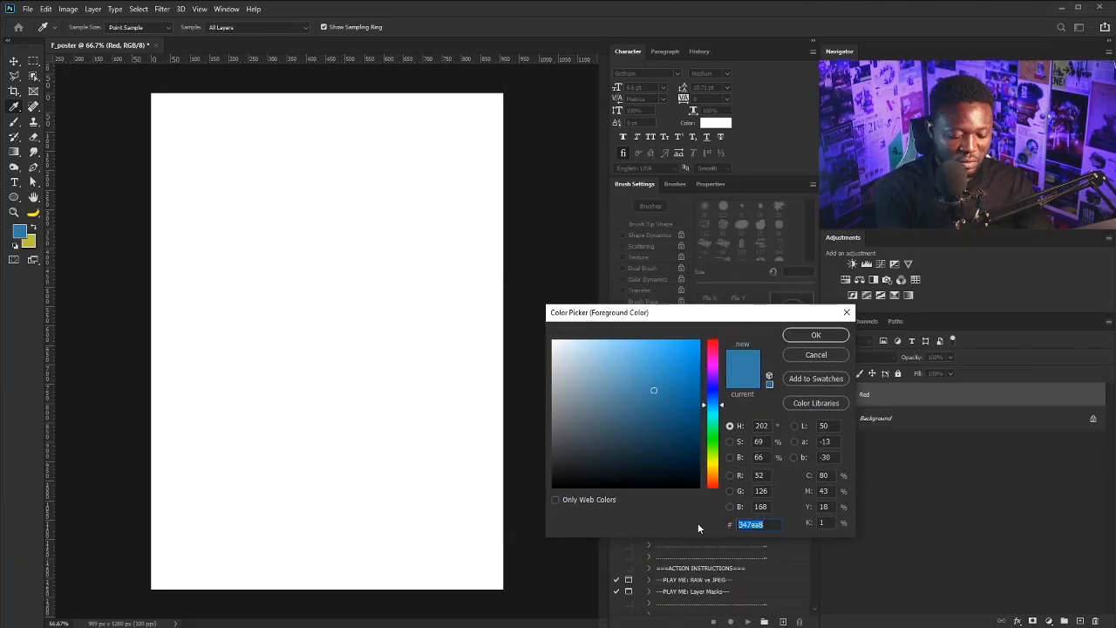
{"action": "type", "text": "881"}
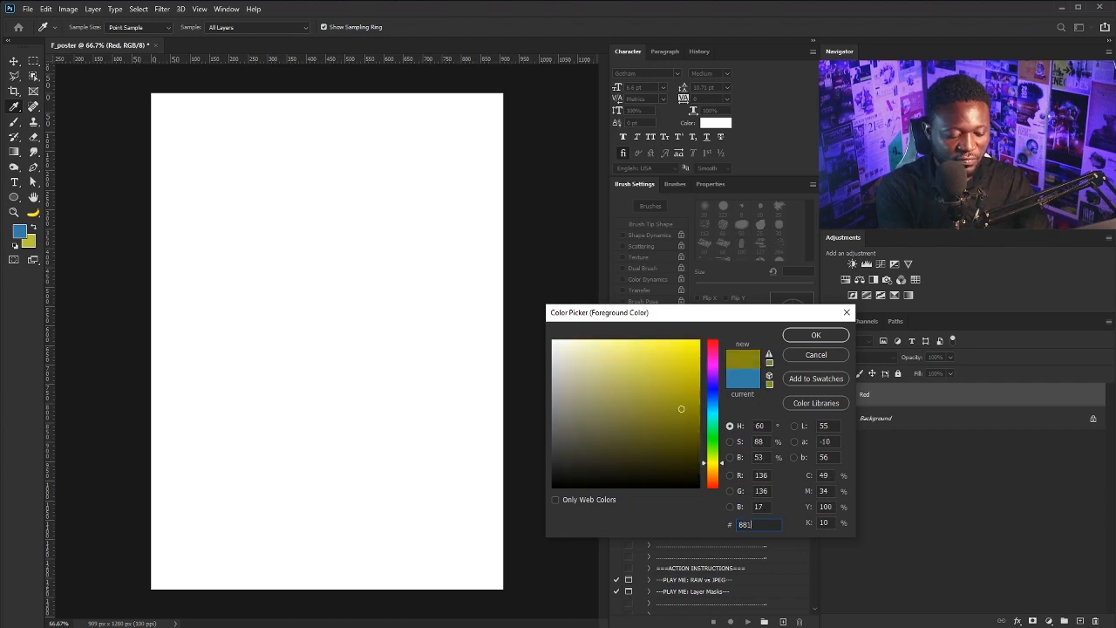
{"action": "type", "text": "5"}
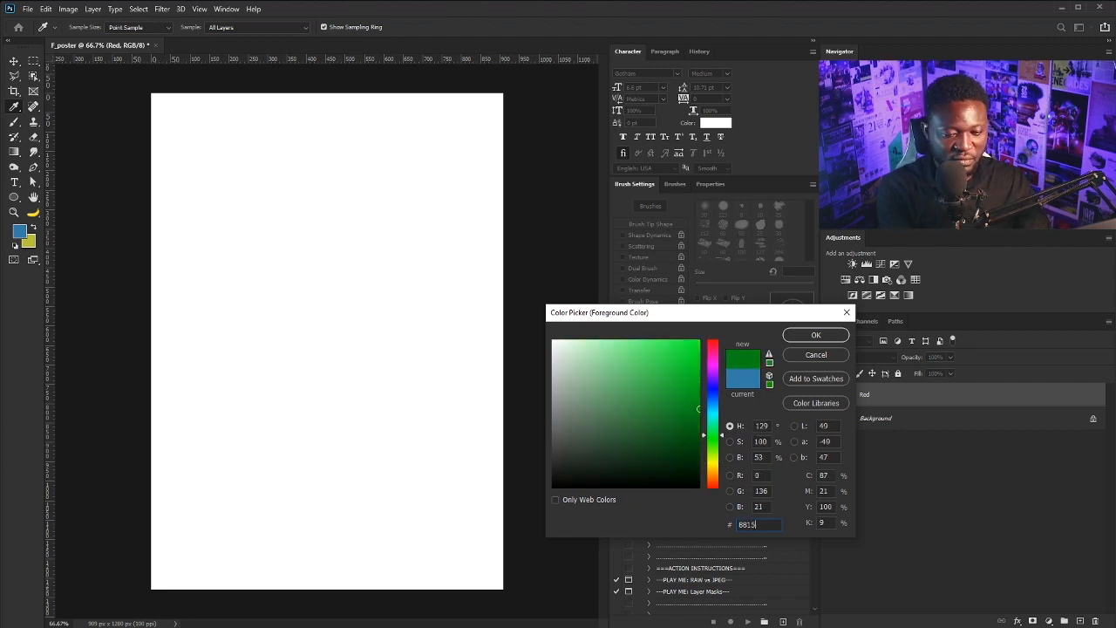
{"action": "type", "text": "25"}
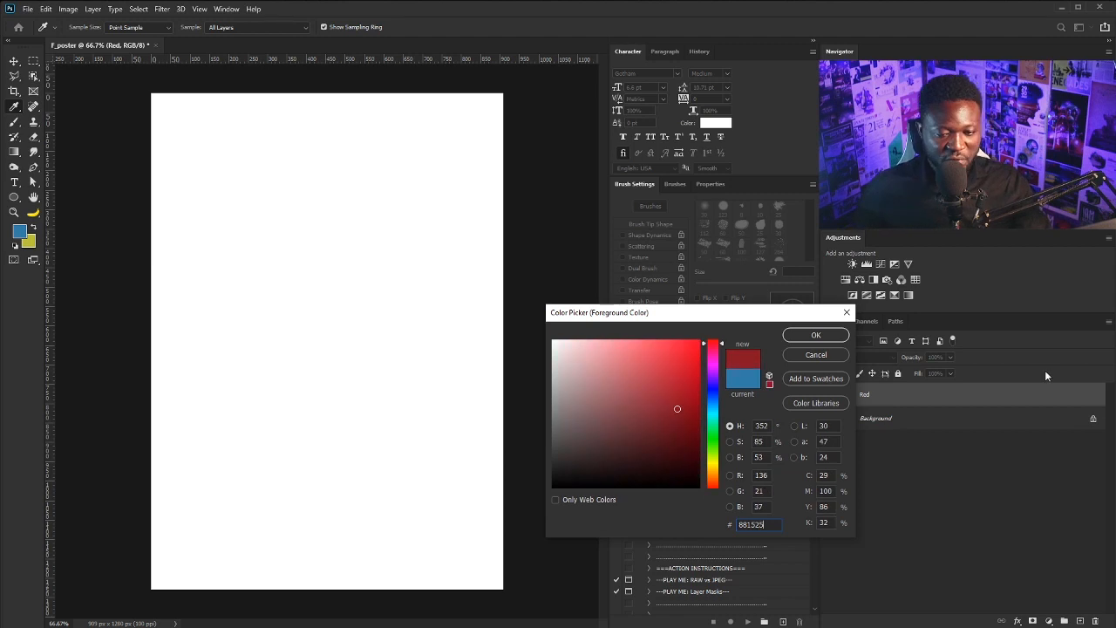
{"action": "left_click", "coordinate": [815, 336]}
{"action": "key", "text": "v"}
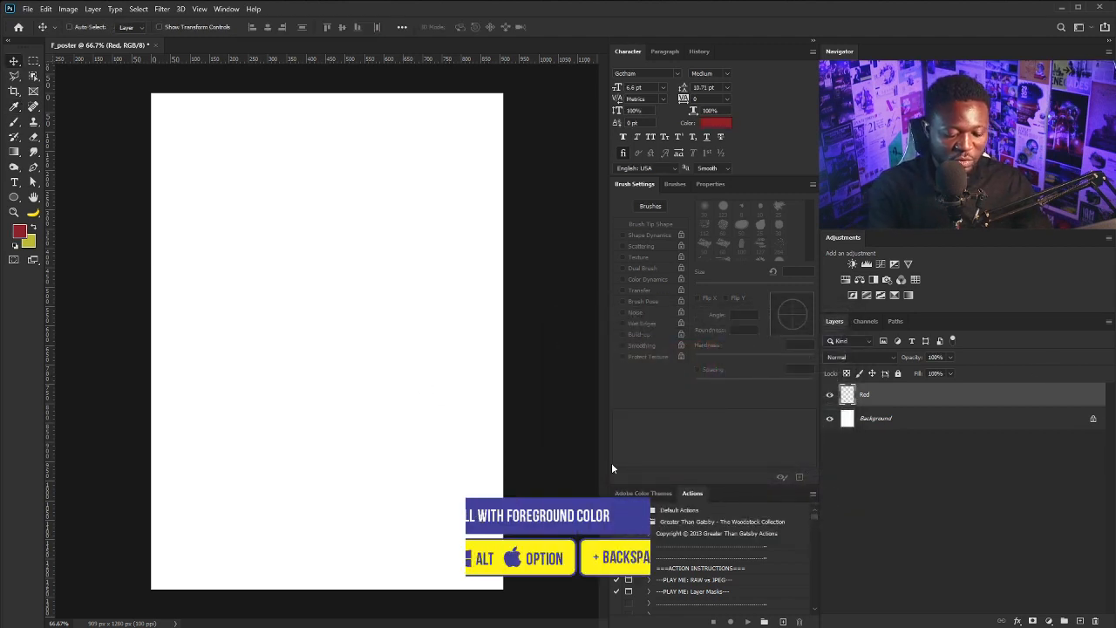
{"action": "key", "text": "alt+BackSpace"}
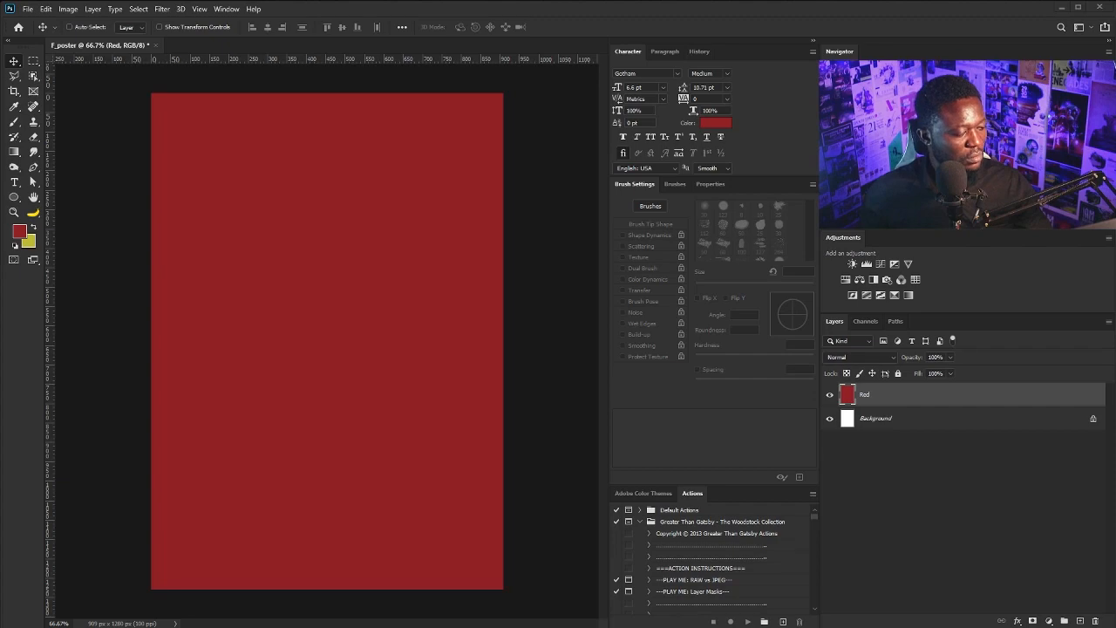
Place the food tray photo, then rotate, flip, shrink and tilt it at the upper left
{"action": "left_click_drag", "start_coordinate": [361, 355], "coordinate": [362, 355]}
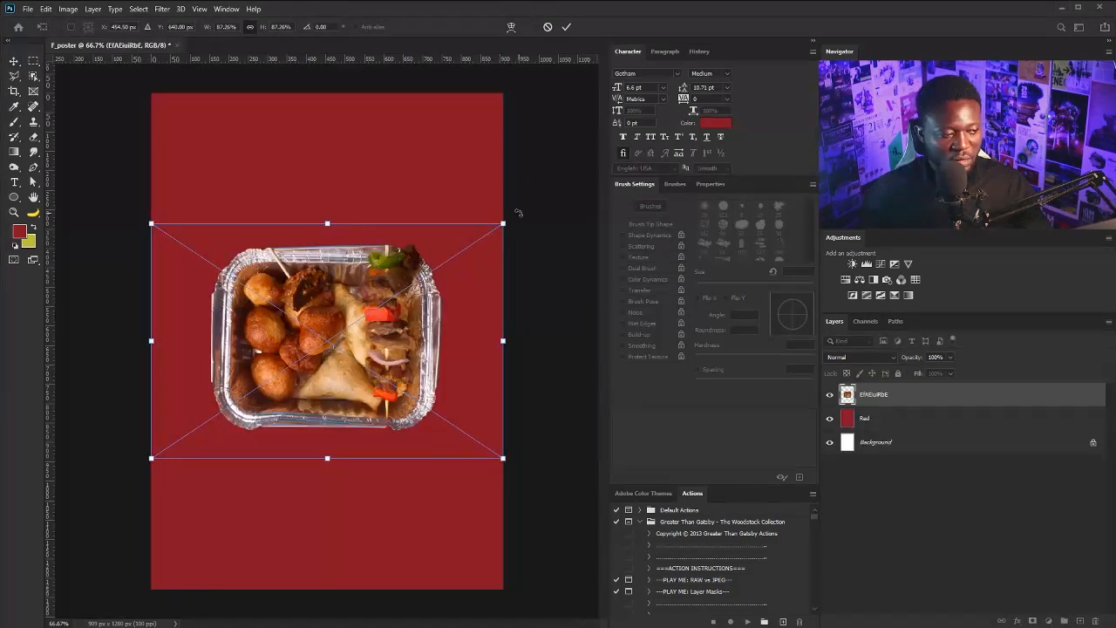
{"action": "left_click_drag", "start_coordinate": [518, 214], "coordinate": [290, 280]}
{"action": "right_click", "coordinate": [325, 288]}
{"action": "left_click", "coordinate": [373, 478]}
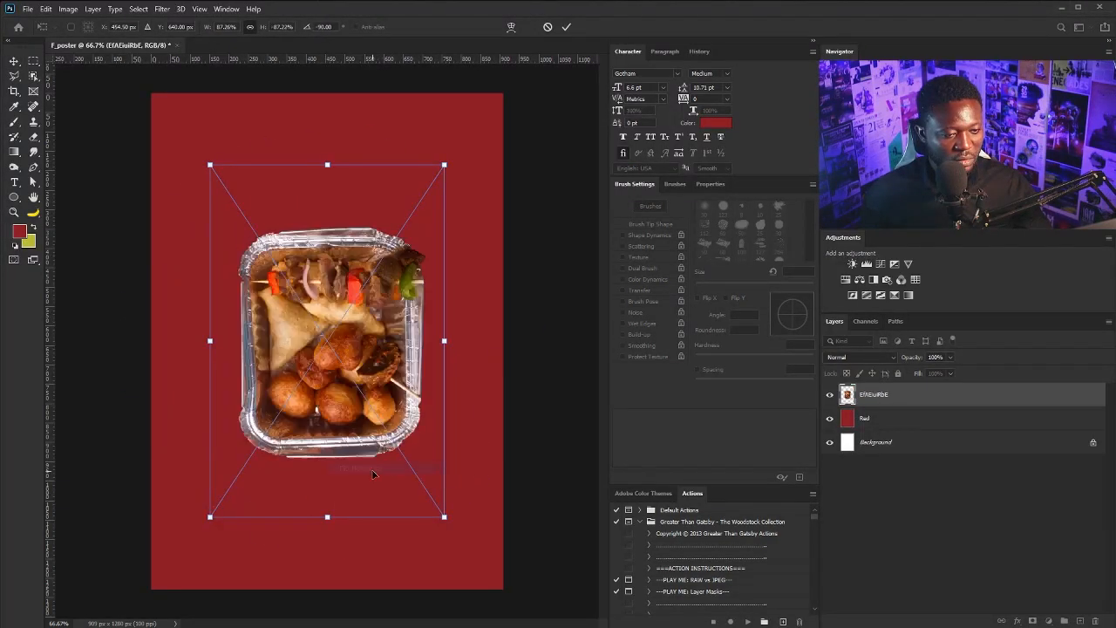
{"action": "left_click_drag", "start_coordinate": [446, 517], "coordinate": [287, 237]}
{"action": "left_click_drag", "start_coordinate": [322, 332], "coordinate": [294, 252]}
{"action": "mouse_move", "coordinate": [458, 119]}
{"action": "left_mouse_down"}
{"action": "mouse_move", "coordinate": [426, 147]}
{"action": "mouse_move", "coordinate": [451, 128]}
{"action": "left_mouse_up"}
{"action": "mouse_move", "coordinate": [330, 266]}
{"action": "left_mouse_down"}
{"action": "mouse_move", "coordinate": [322, 242]}
{"action": "mouse_move", "coordinate": [315, 272]}
{"action": "left_mouse_up"}
{"action": "key", "text": "Return"}
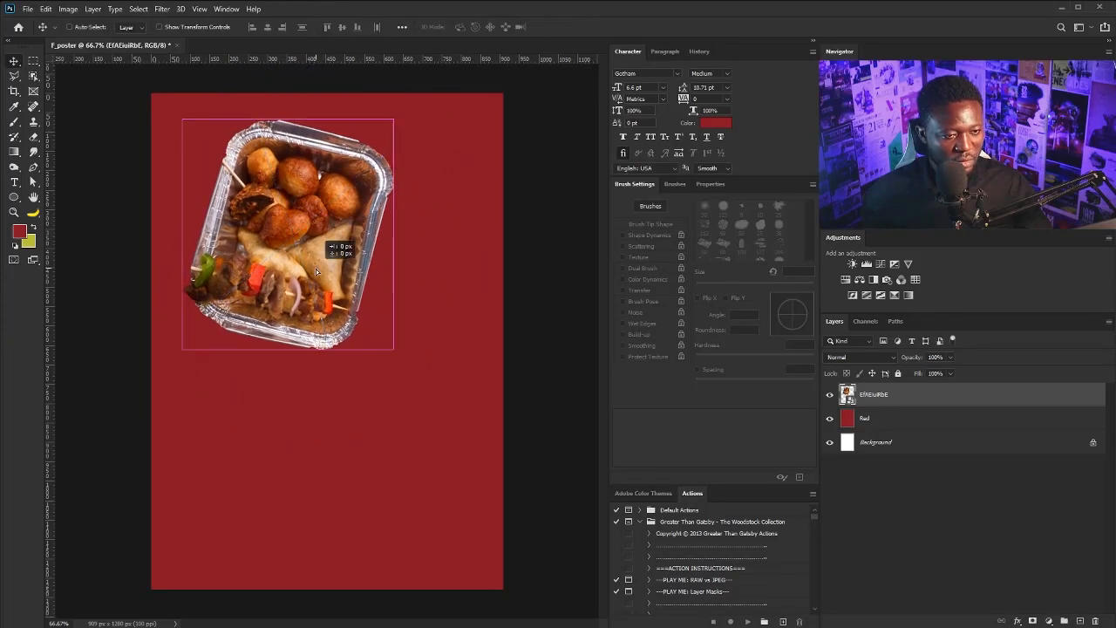
Add a Curves S-curve clipped to the tray and set its blend mode to Luminosity
{"action": "left_click", "coordinate": [881, 267]}
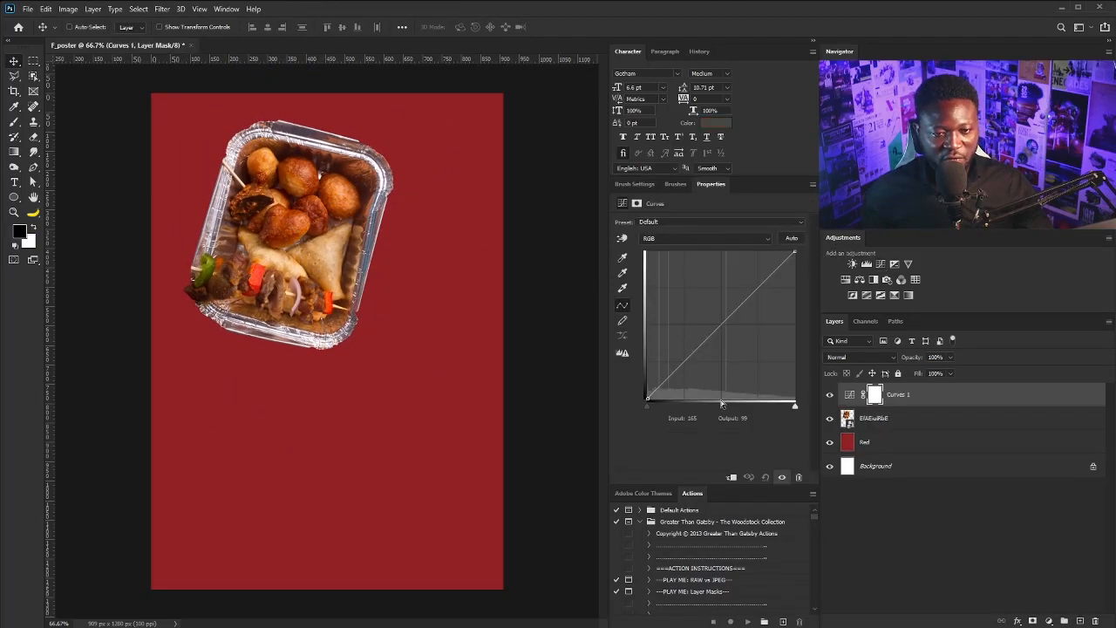
{"action": "left_click", "coordinate": [730, 478]}
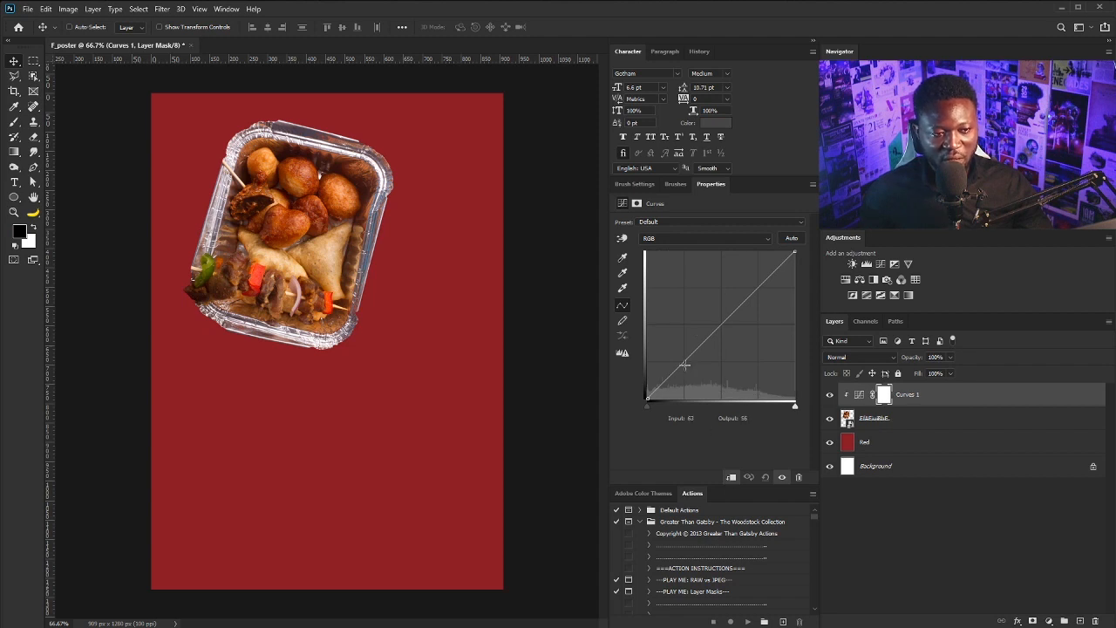
{"action": "left_click_drag", "start_coordinate": [685, 364], "coordinate": [687, 366]}
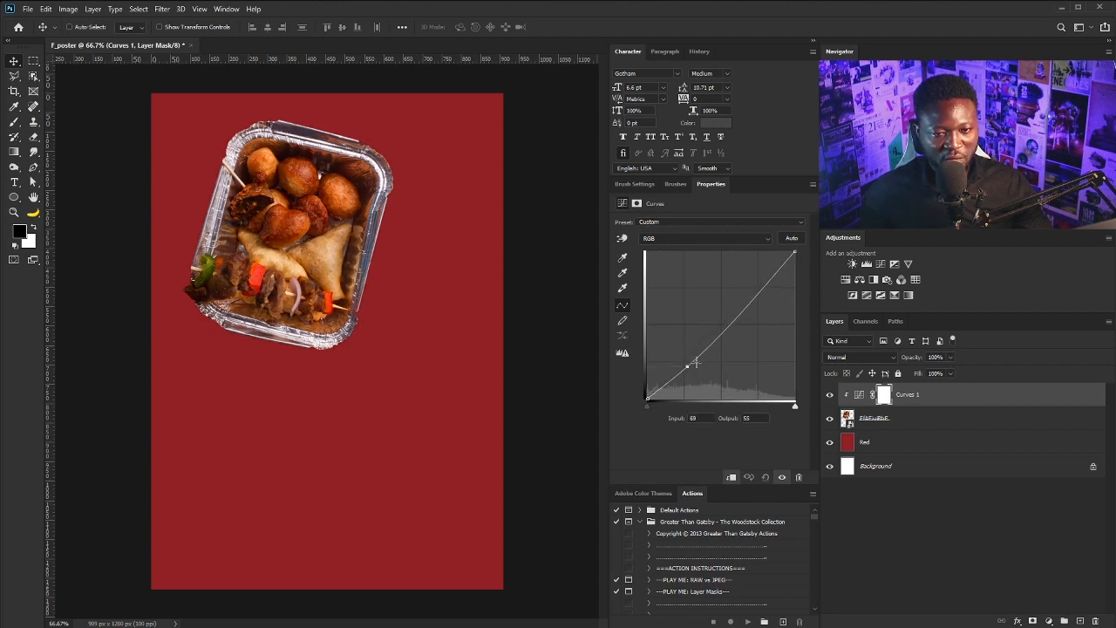
{"action": "left_click_drag", "start_coordinate": [750, 301], "coordinate": [744, 296]}
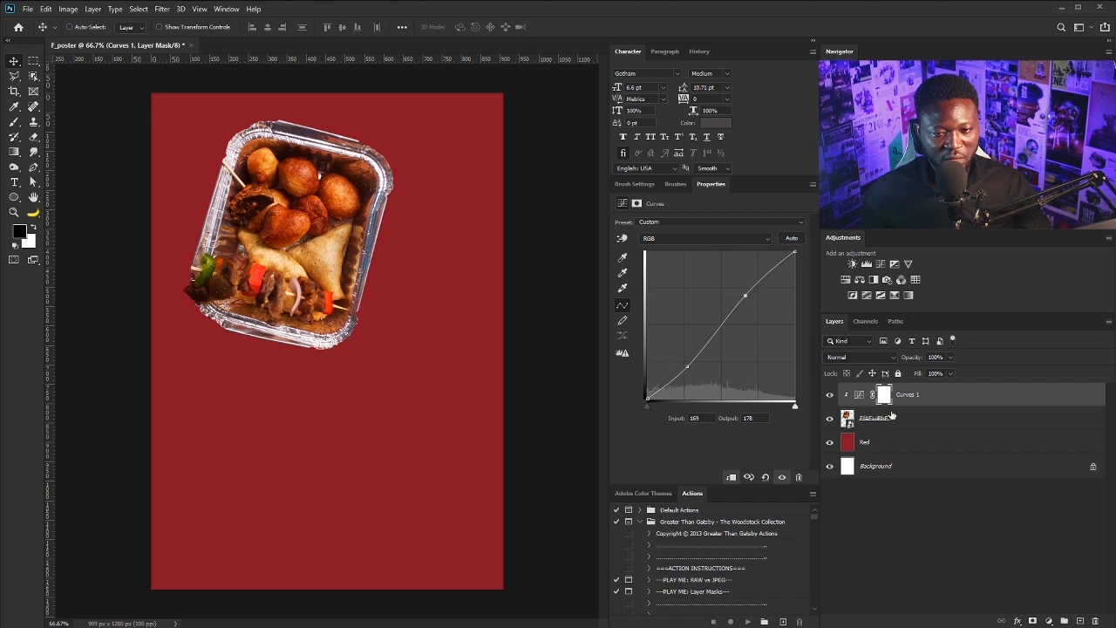
{"action": "left_click", "coordinate": [865, 360]}
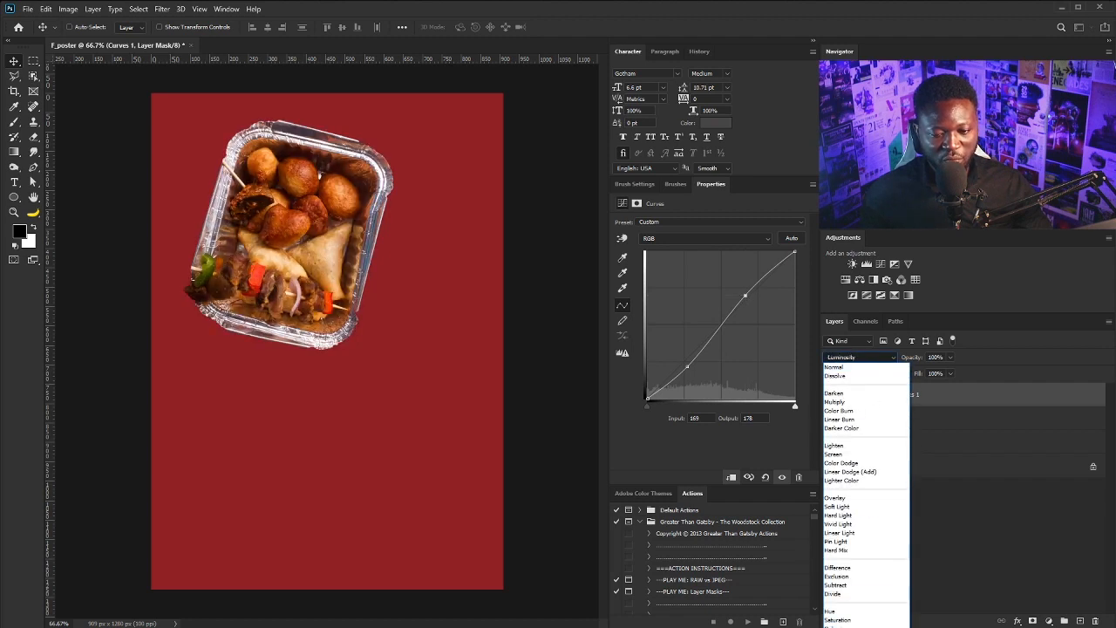
{"action": "left_click", "coordinate": [838, 626]}
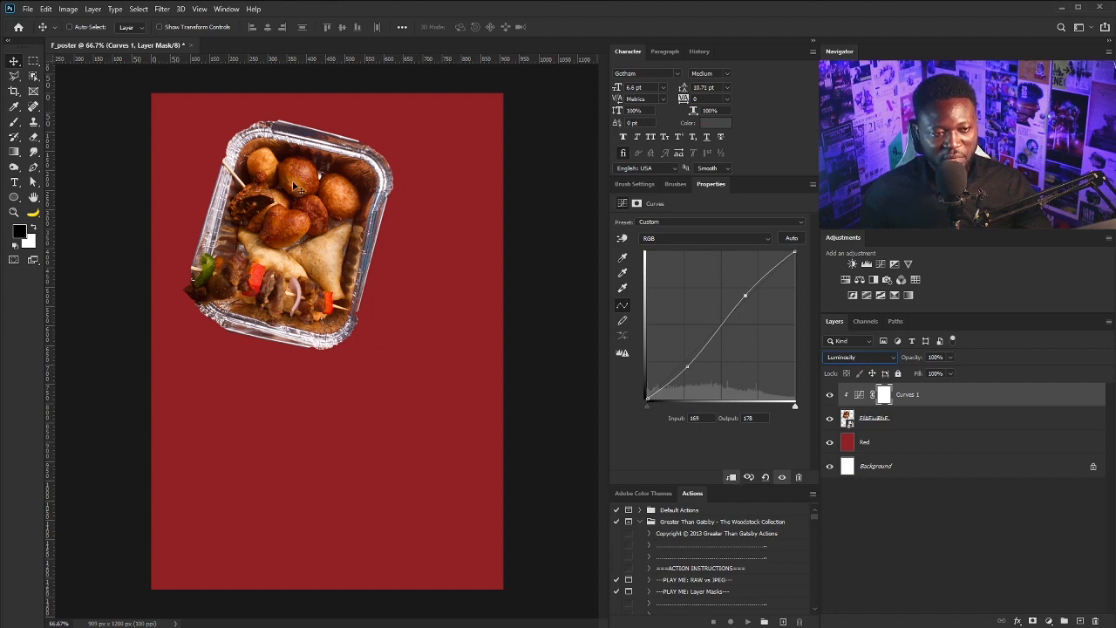
Rename the food tray layer to Chops
{"action": "double_click", "coordinate": [875, 418]}
{"action": "type", "text": "Ch"}
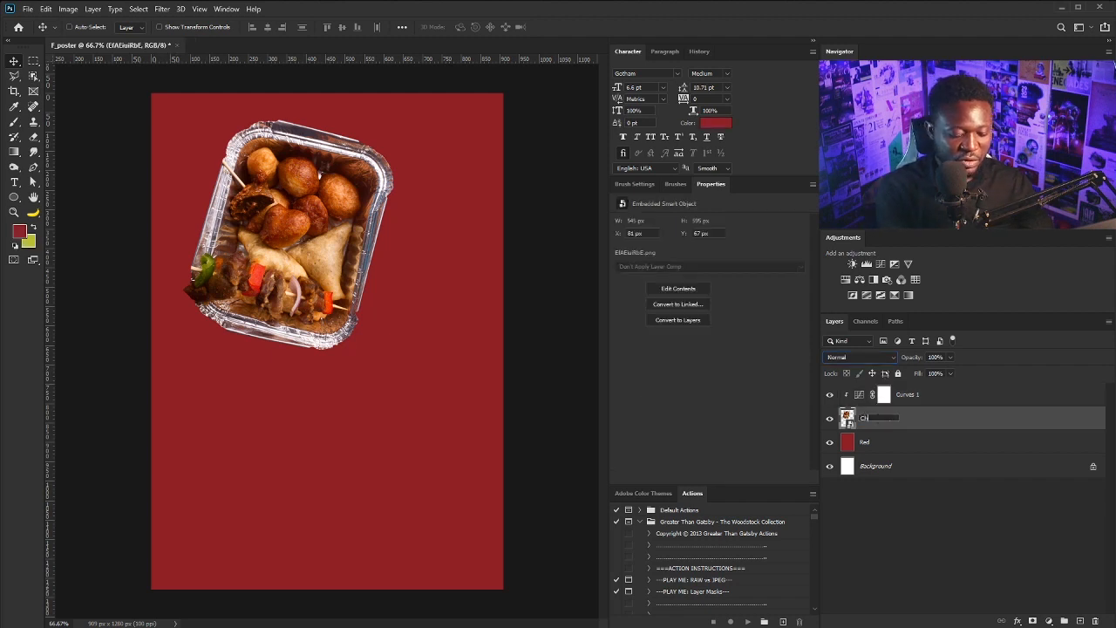
{"action": "type", "text": "ops"}
{"action": "left_click", "coordinate": [884, 441]}
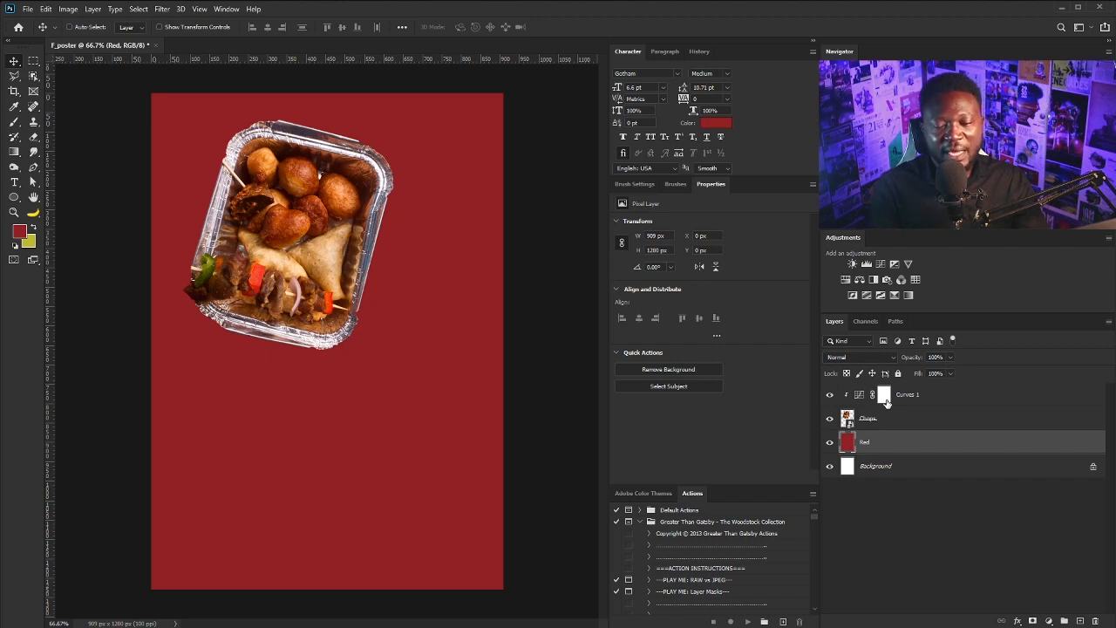
Load the tray's outline as a selection and add a Shadow layer beneath Chops
{"action": "left_click", "coordinate": [846, 418]}
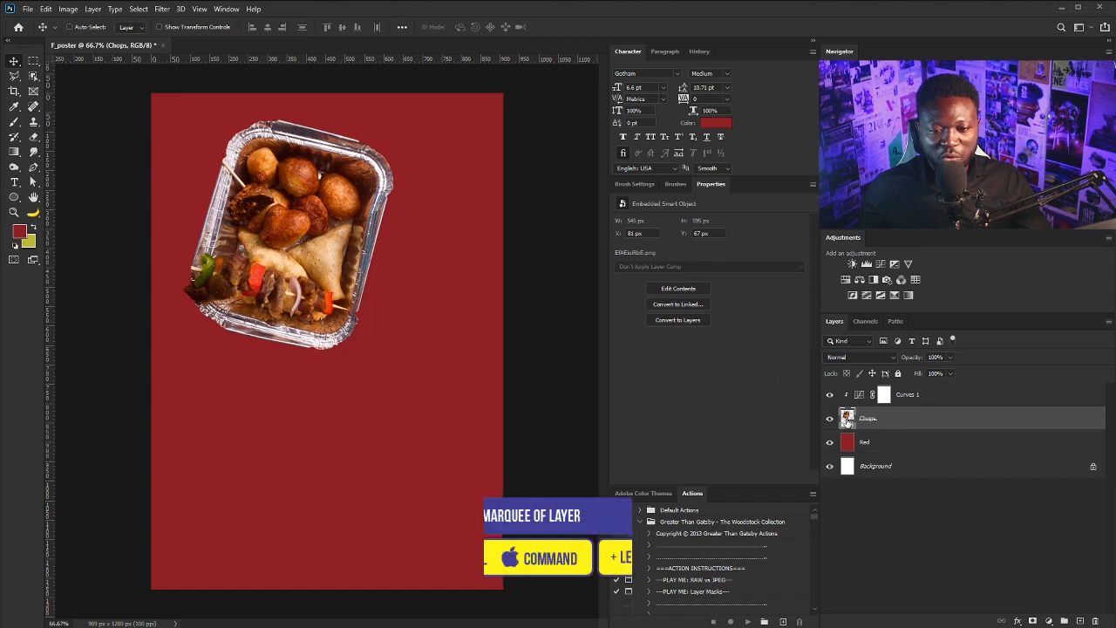
{"action": "left_click", "coordinate": [846, 419], "text": "ctrl"}
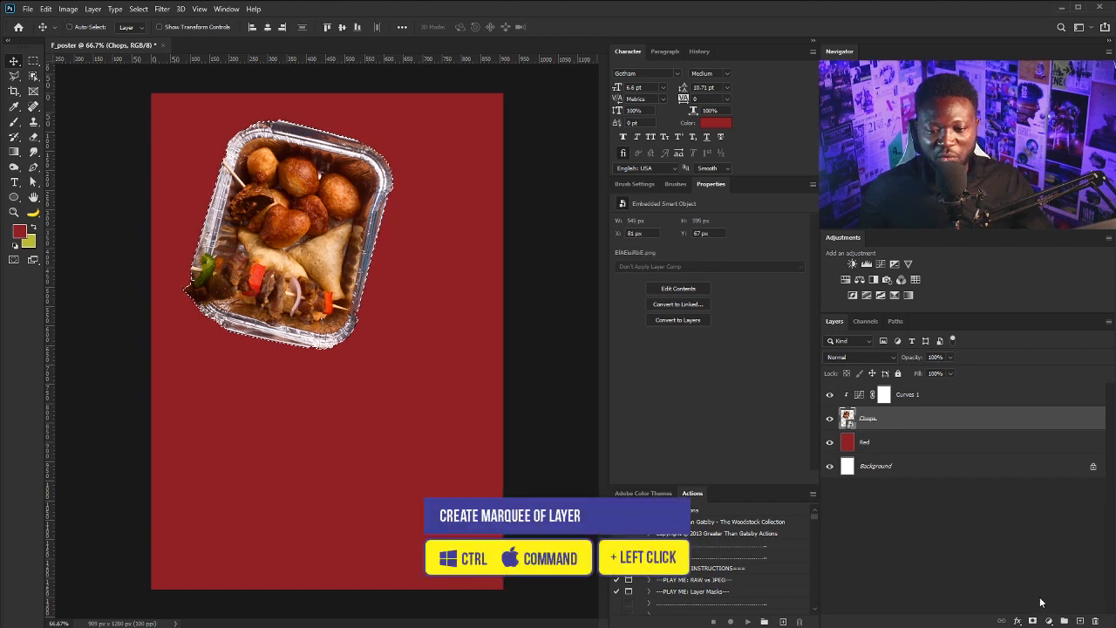
{"action": "key", "text": "ctrl+shift+n"}
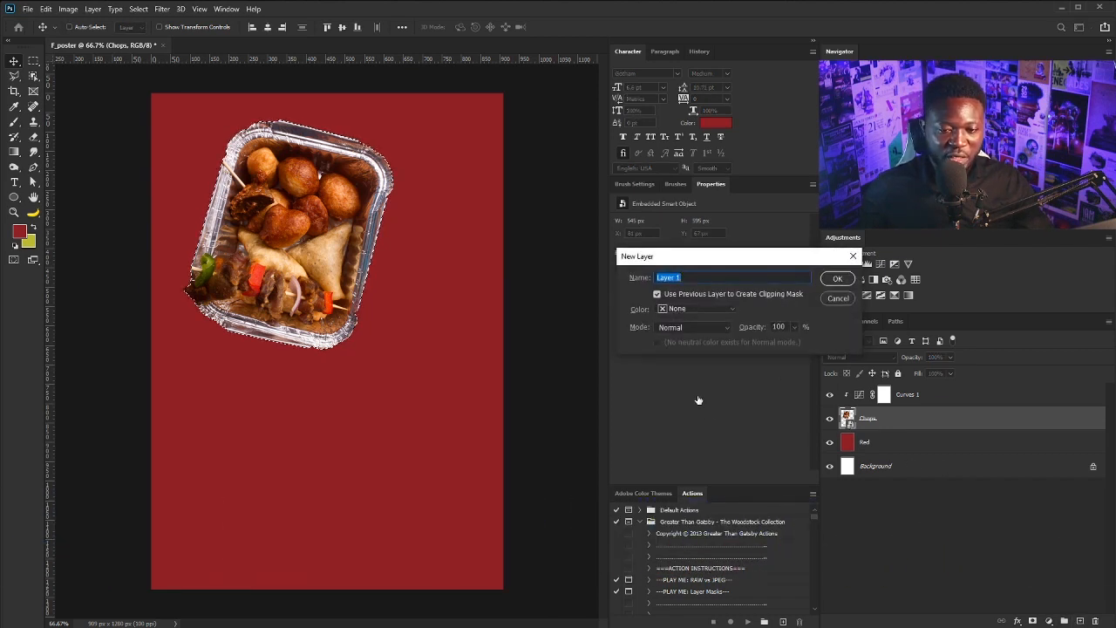
{"action": "type", "text": "Shadow"}
{"action": "key", "text": "Return"}
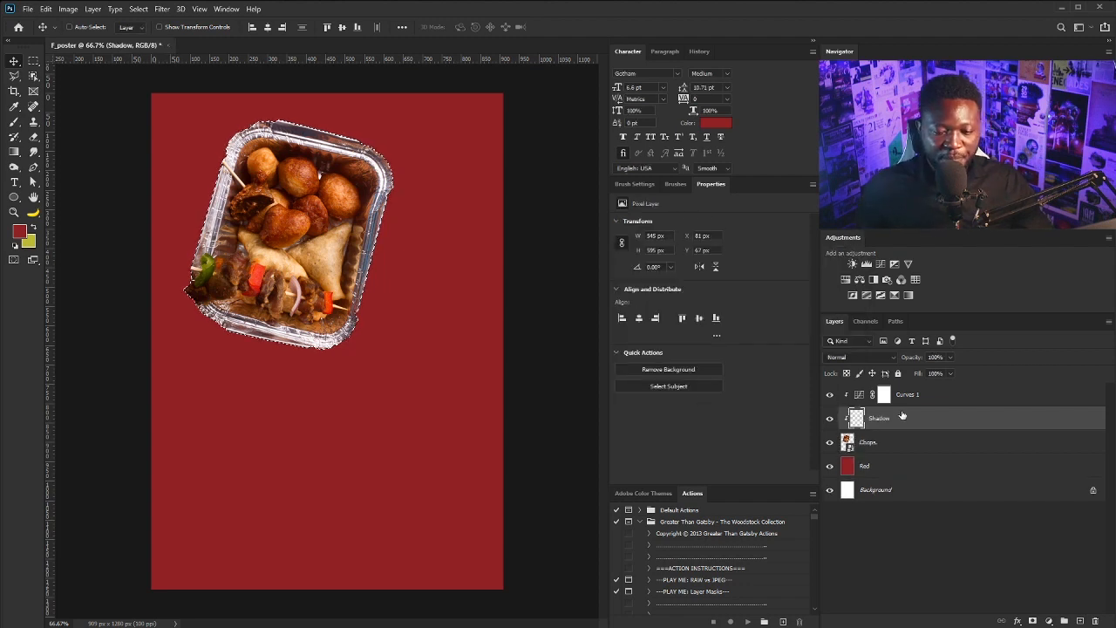
{"action": "left_click_drag", "start_coordinate": [889, 421], "coordinate": [889, 448]}
{"action": "left_click", "coordinate": [882, 422]}
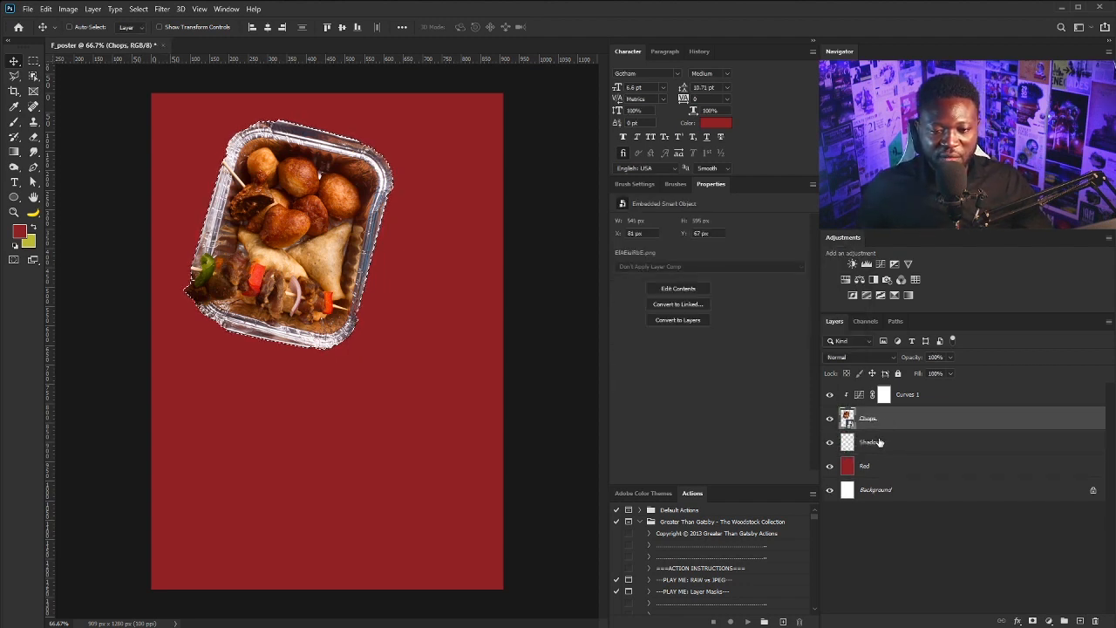
{"action": "left_click", "coordinate": [883, 442]}
Fill the tray-shaped selection on Shadow with near-black #1a1819, then deselect
{"action": "left_click", "coordinate": [19, 231]}
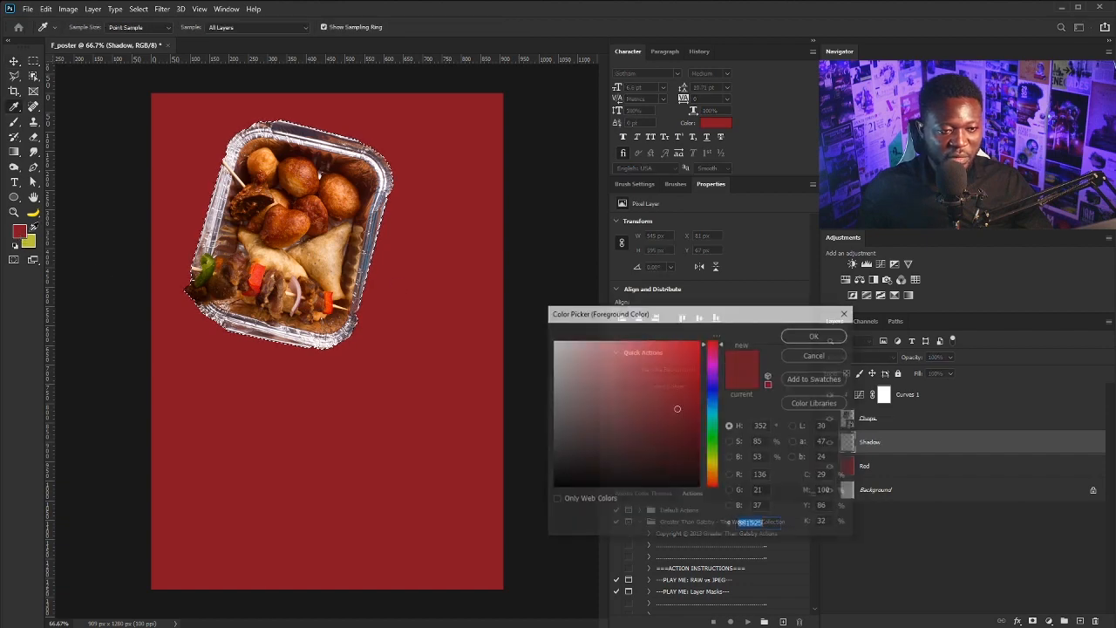
{"action": "left_click_drag", "start_coordinate": [592, 470], "coordinate": [562, 471]}
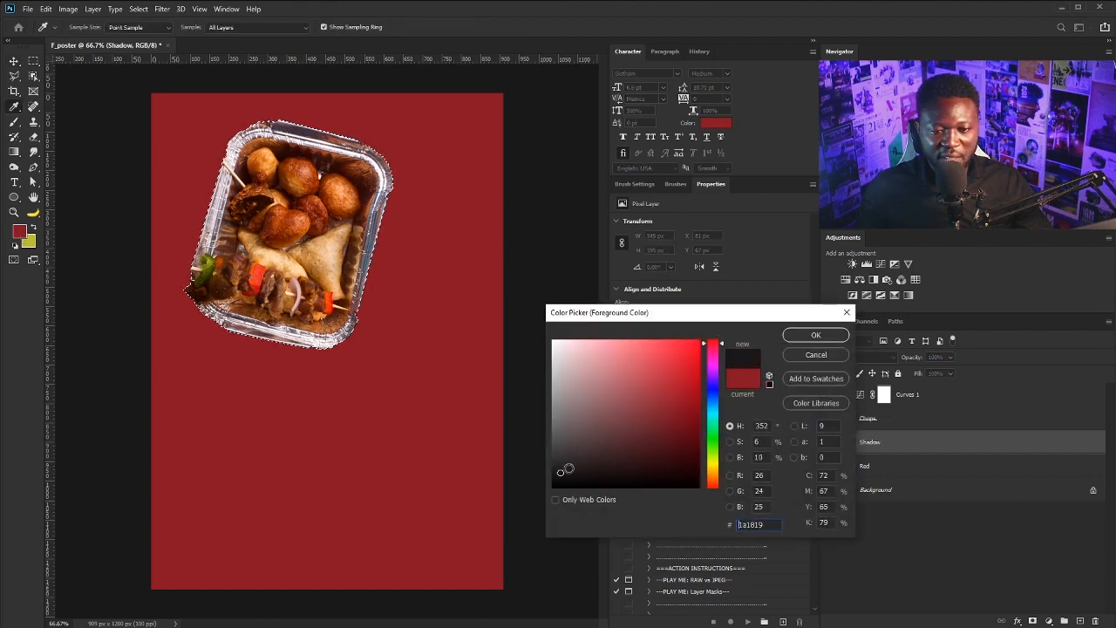
{"action": "left_click", "coordinate": [808, 336]}
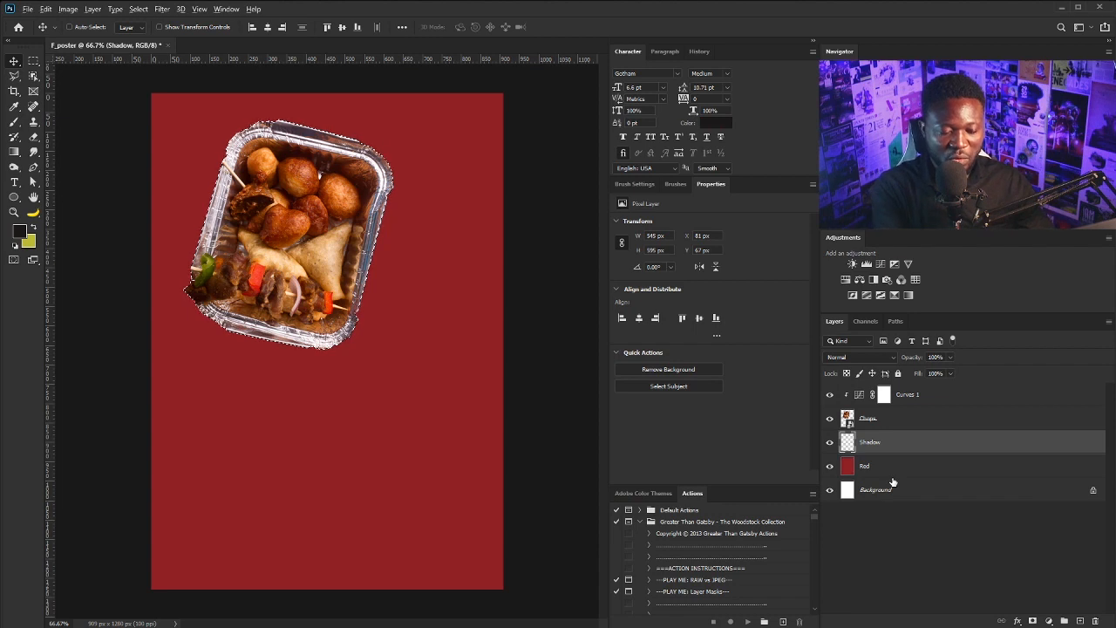
{"action": "key", "text": "alt+BackSpace"}
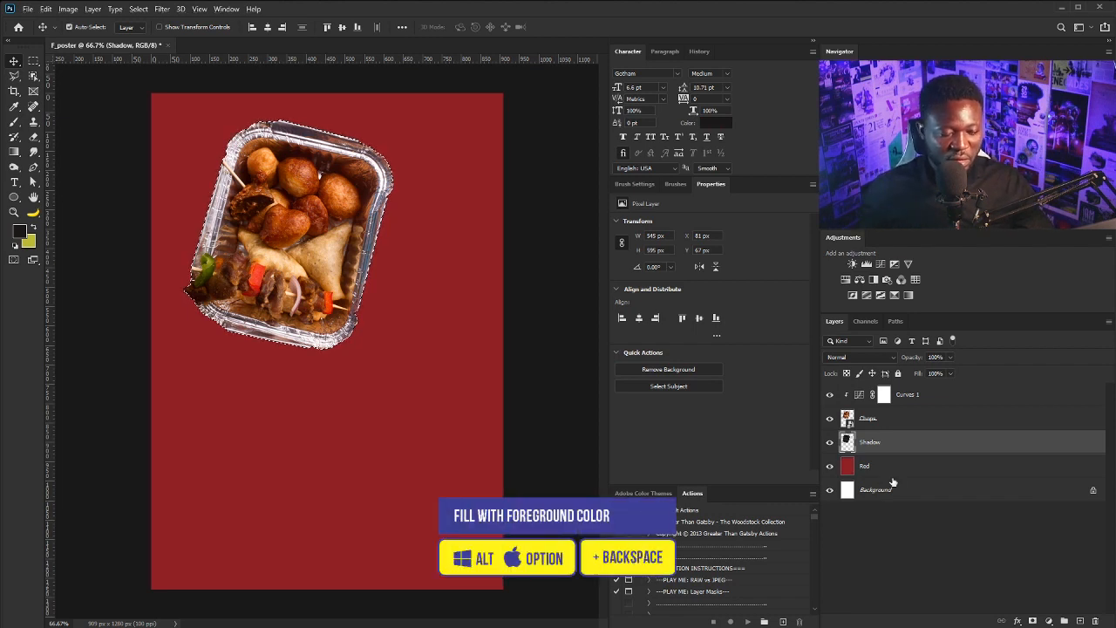
{"action": "key", "text": "ctrl"}
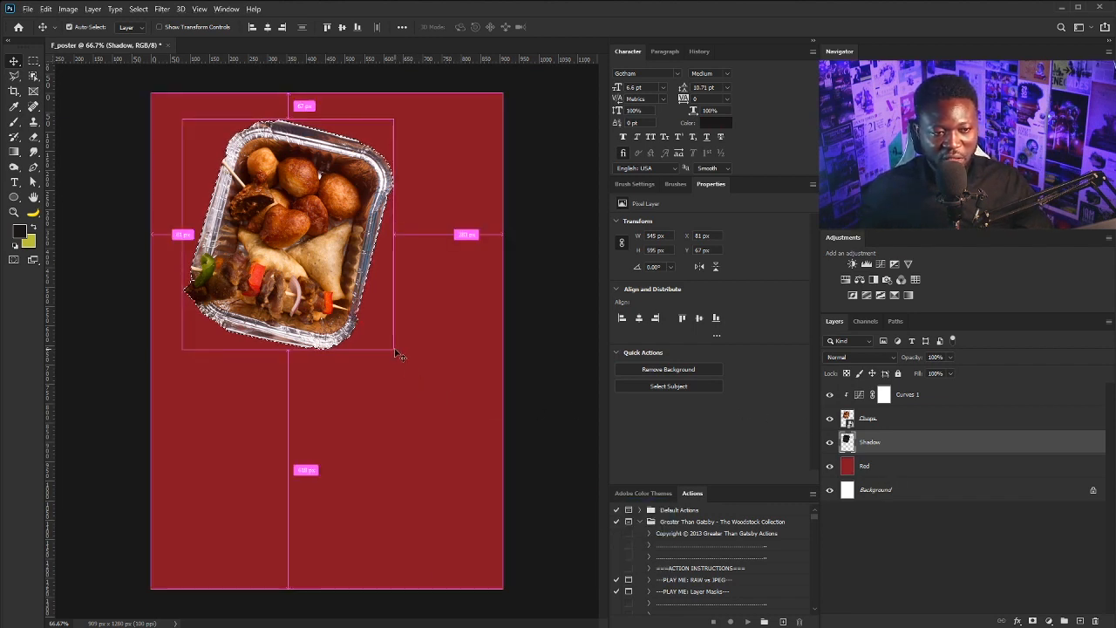
{"action": "key", "text": "ctrl+d"}
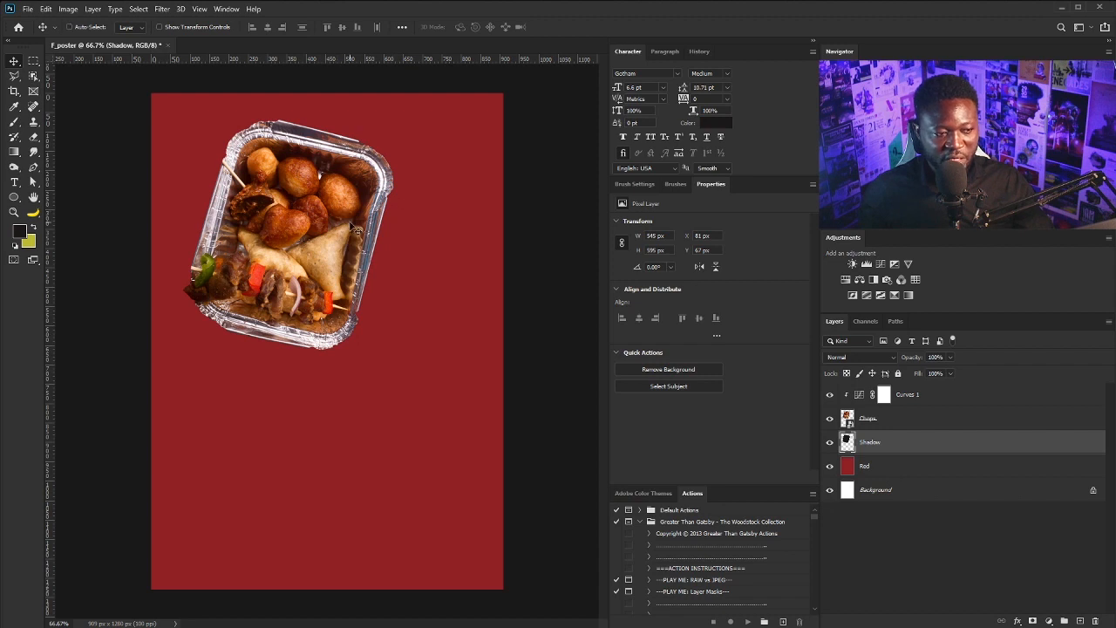
Move the shadow down 24 px and apply a 9.8 px Gaussian Blur
{"action": "left_click_drag", "start_coordinate": [340, 214], "coordinate": [346, 228]}
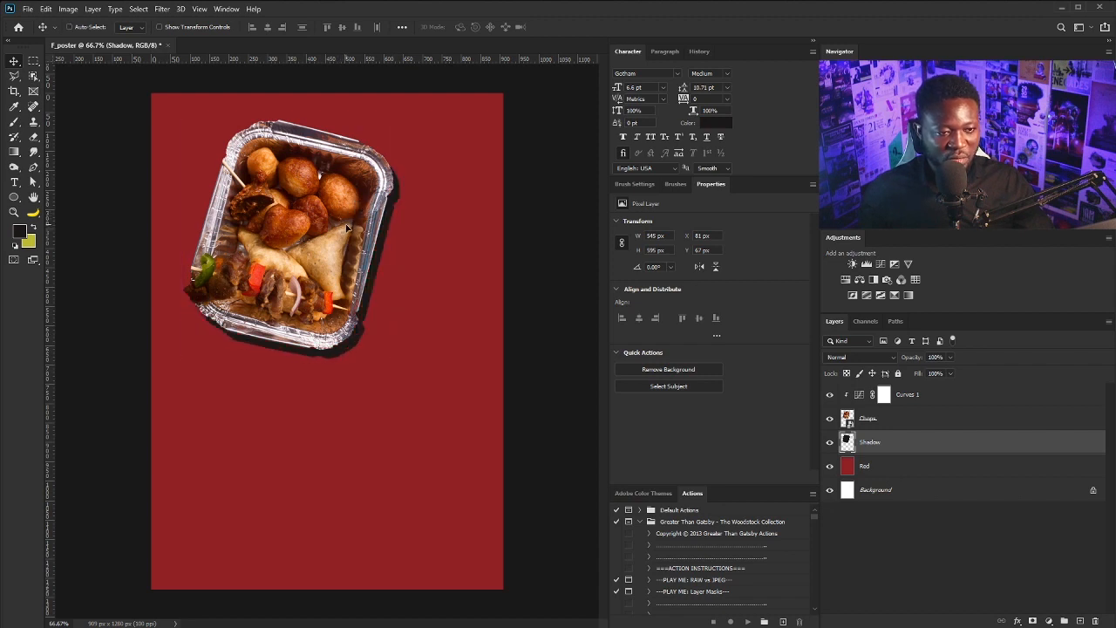
{"action": "left_click", "coordinate": [162, 9]}
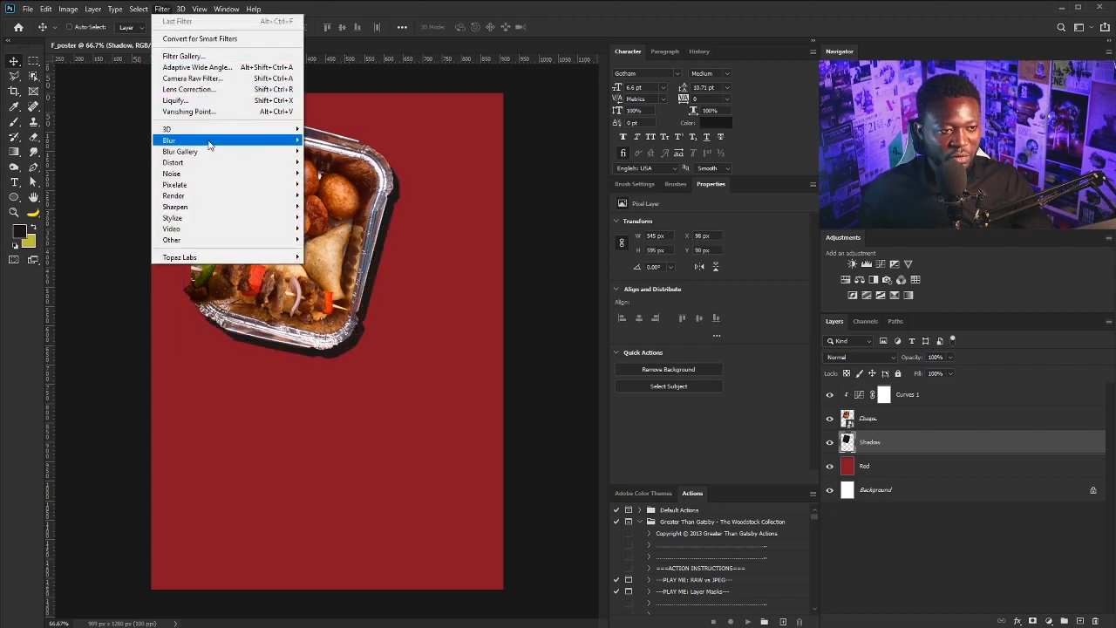
{"action": "mouse_move", "coordinate": [211, 142]}
{"action": "left_click", "coordinate": [344, 181]}
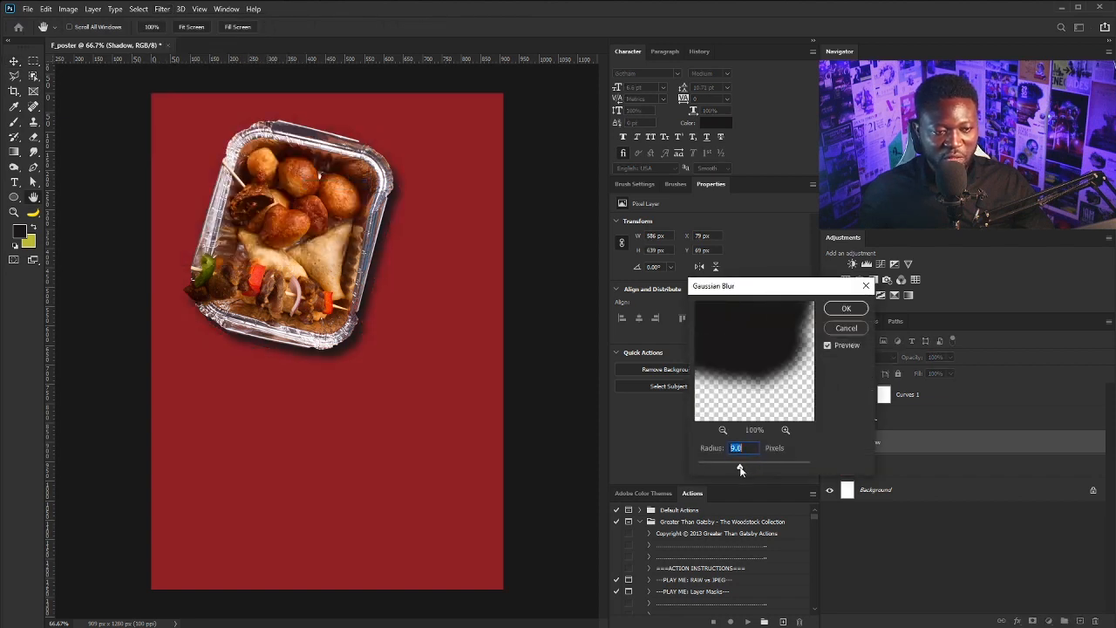
{"action": "left_click_drag", "start_coordinate": [740, 469], "coordinate": [742, 468]}
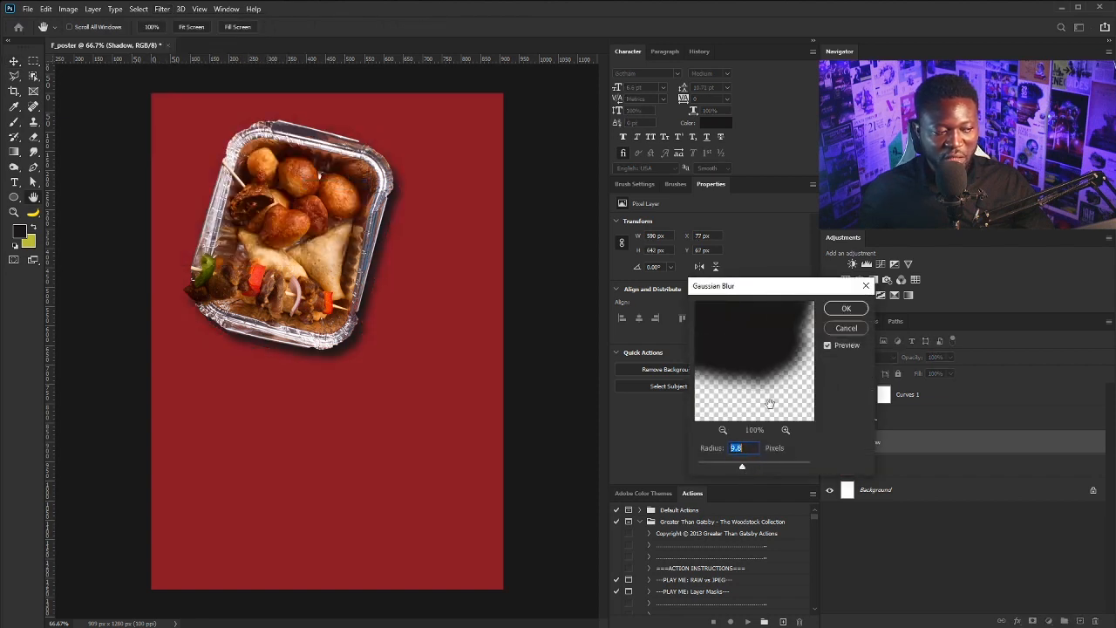
{"action": "left_click", "coordinate": [845, 309]}
Set the Shadow layer's opacity to 62% and duplicate it
{"action": "left_click", "coordinate": [950, 357]}
{"action": "left_click_drag", "start_coordinate": [950, 373], "coordinate": [930, 373]}
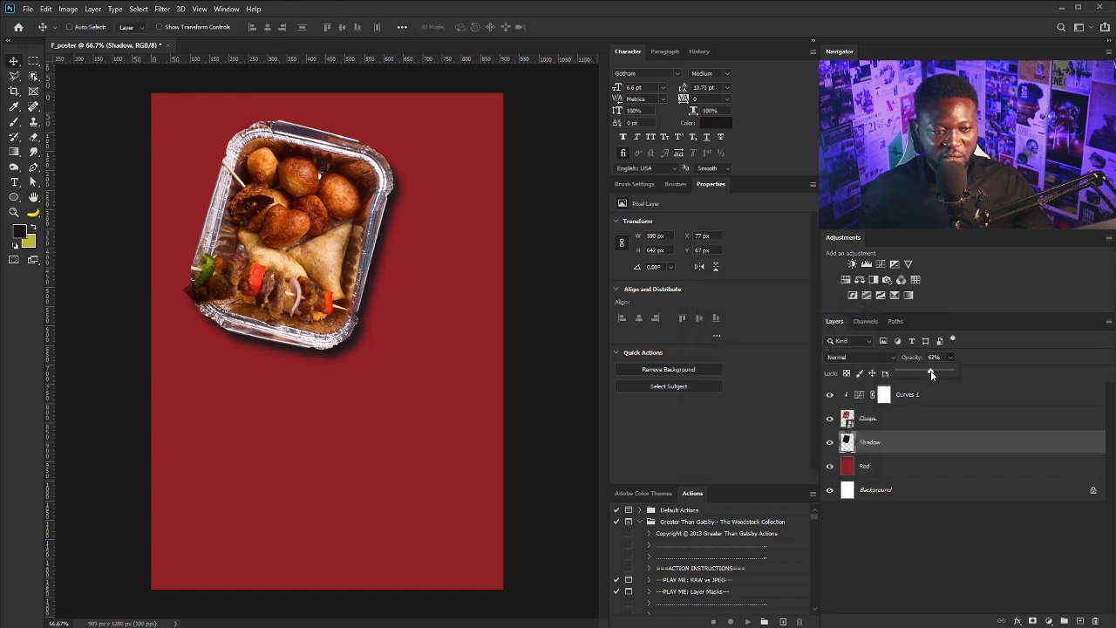
{"action": "left_click", "coordinate": [920, 452]}
{"action": "left_click_drag", "start_coordinate": [920, 452], "coordinate": [1079, 621]}
Rename the original Shadow layer to Motion_Shadow
{"action": "left_click", "coordinate": [872, 468]}
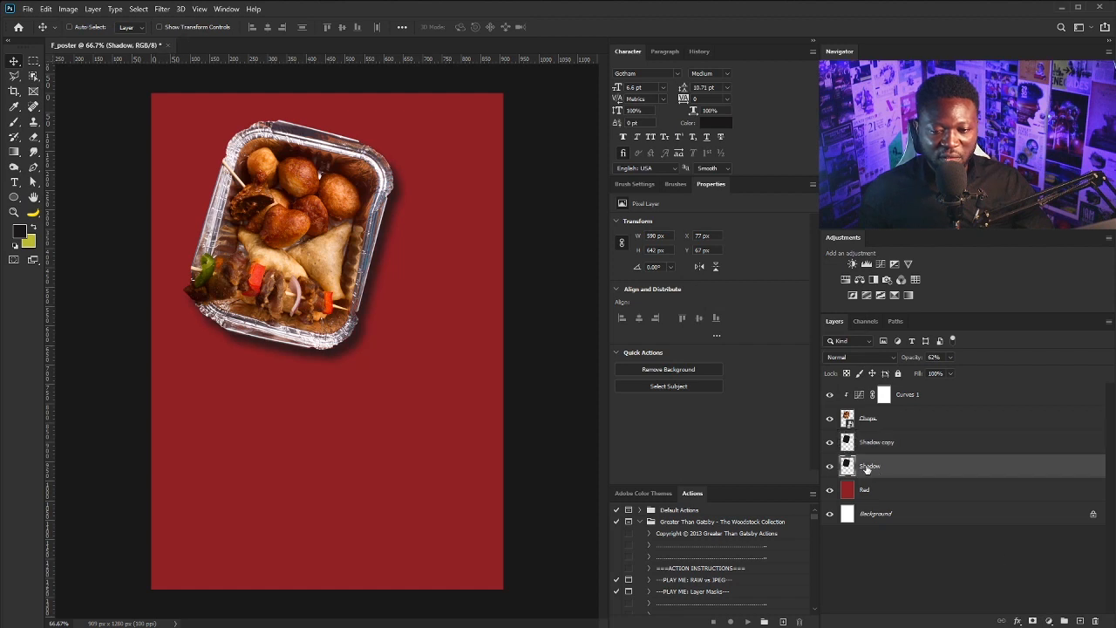
{"action": "double_click", "coordinate": [870, 466]}
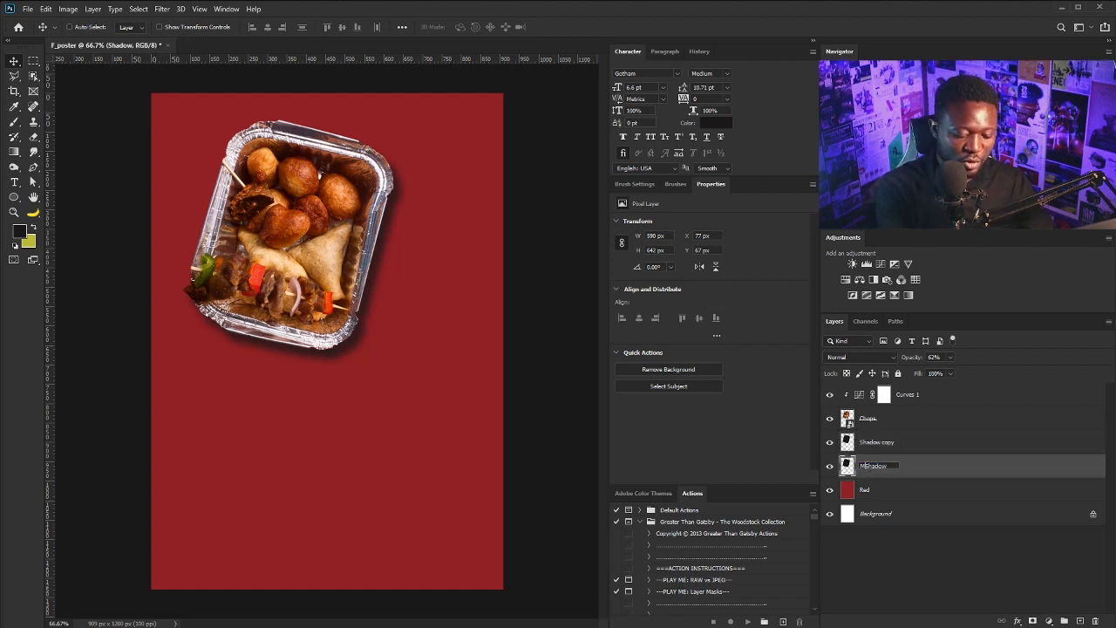
{"action": "type", "text": "Motion"}
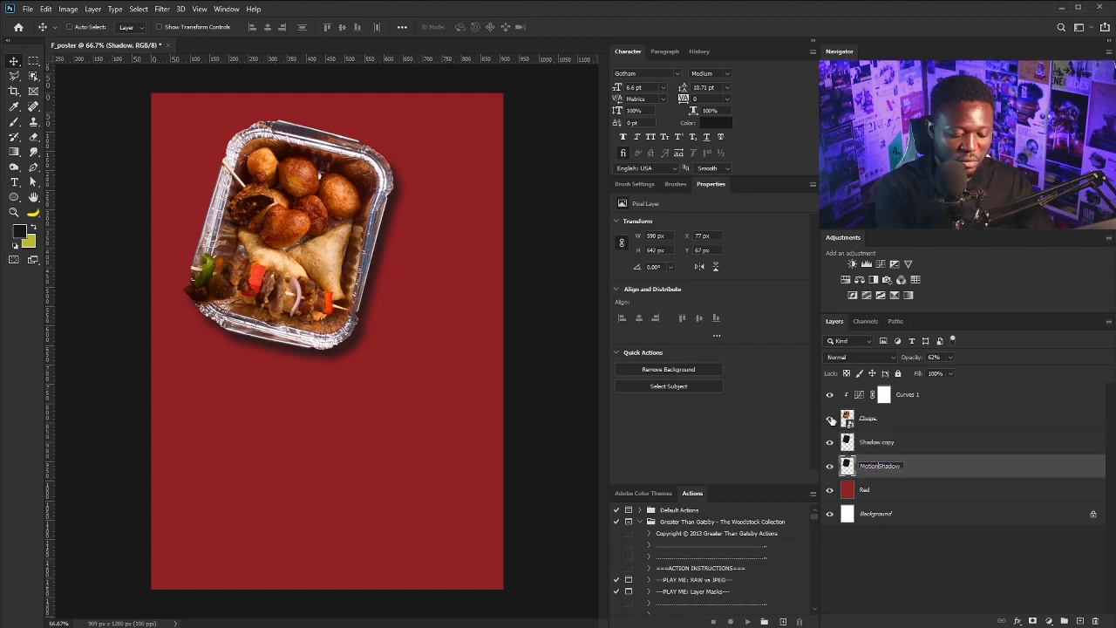
{"action": "key", "text": "BackSpace"}
{"action": "type", "text": "_"}
{"action": "key", "text": "Return"}
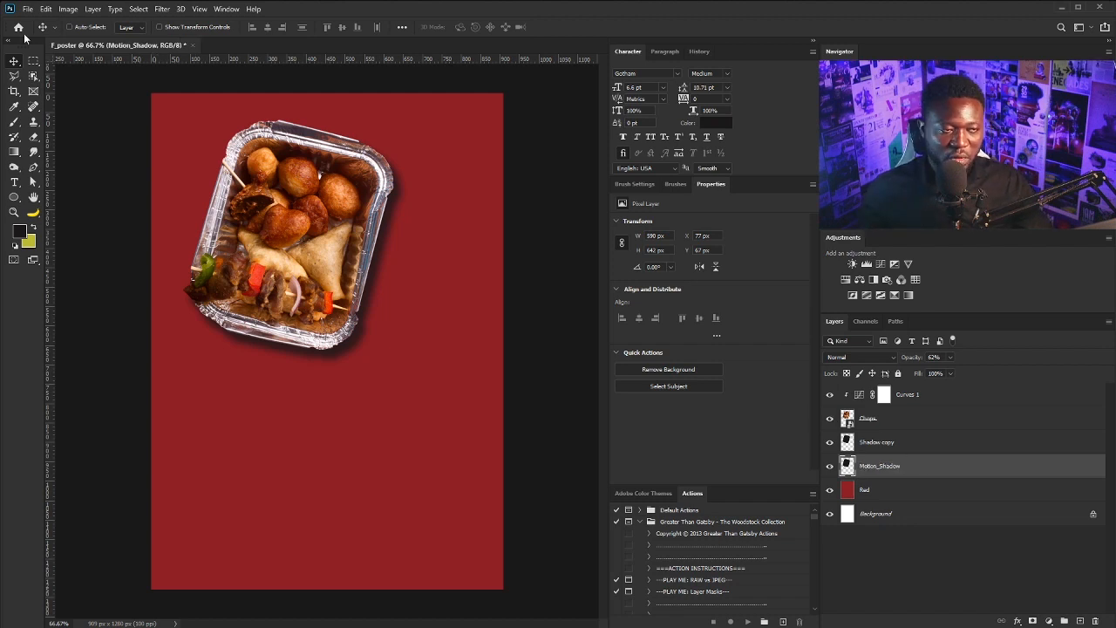
Apply a Motion Blur to Motion_Shadow with angle -55° and distance 78 px
{"action": "left_click", "coordinate": [162, 9]}
{"action": "mouse_move", "coordinate": [203, 141]}
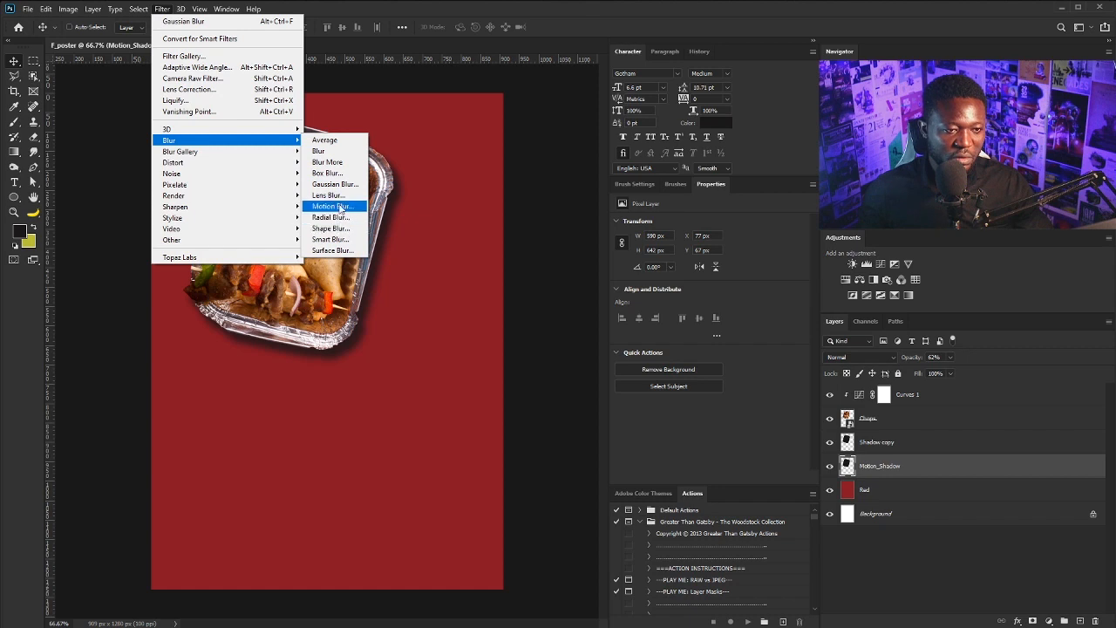
{"action": "left_click", "coordinate": [339, 206]}
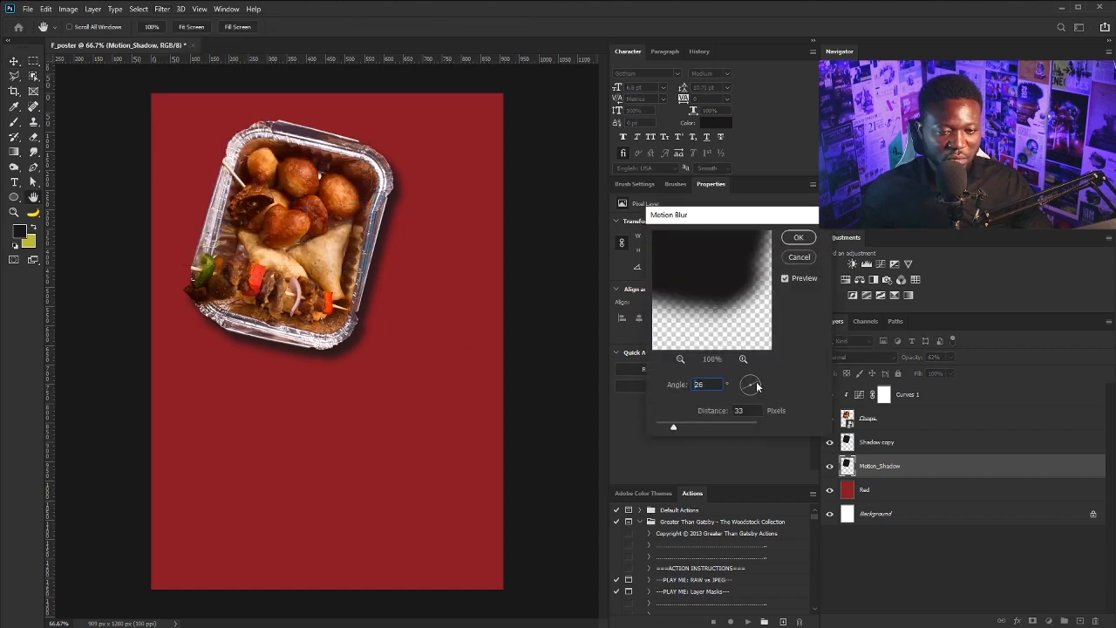
{"action": "key", "text": "Up"}
{"action": "key", "text": "Up"}
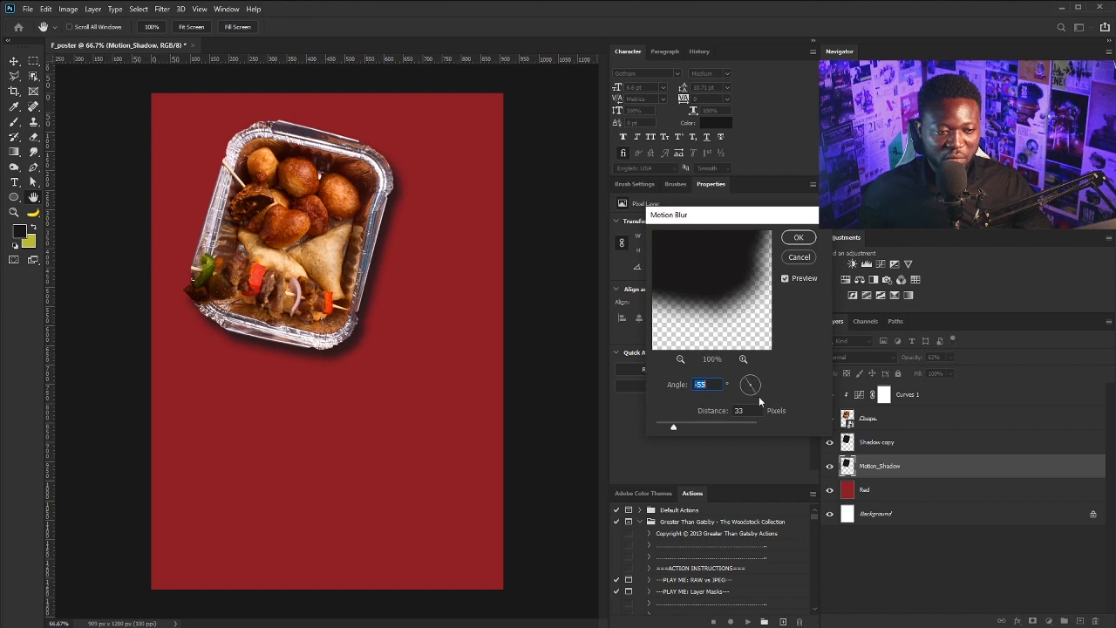
{"action": "left_click_drag", "start_coordinate": [675, 427], "coordinate": [688, 429]}
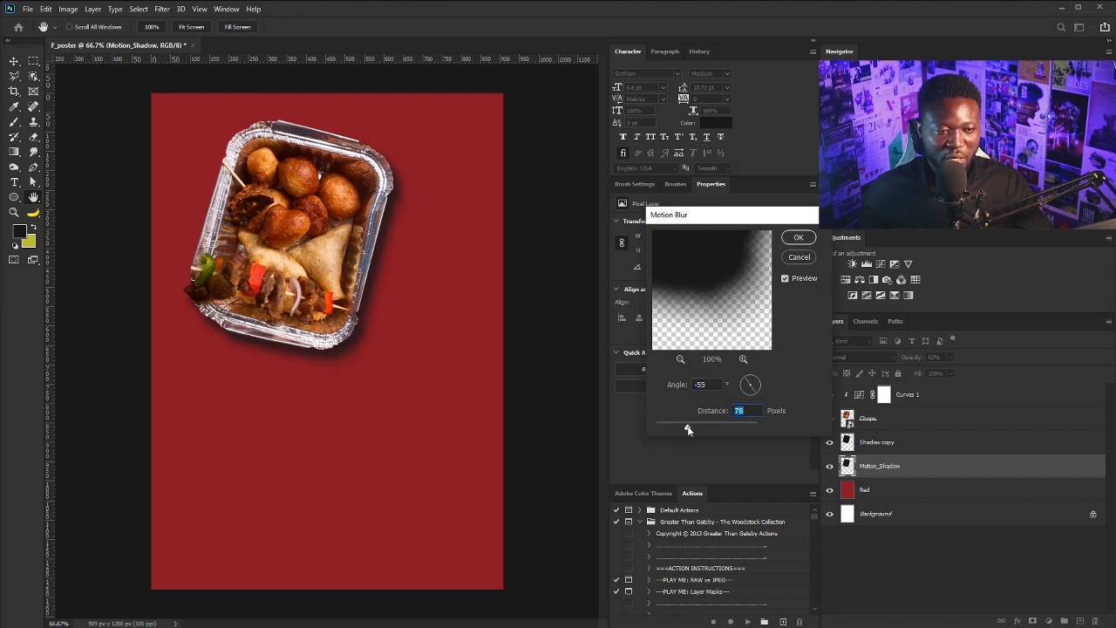
{"action": "left_click", "coordinate": [798, 239]}
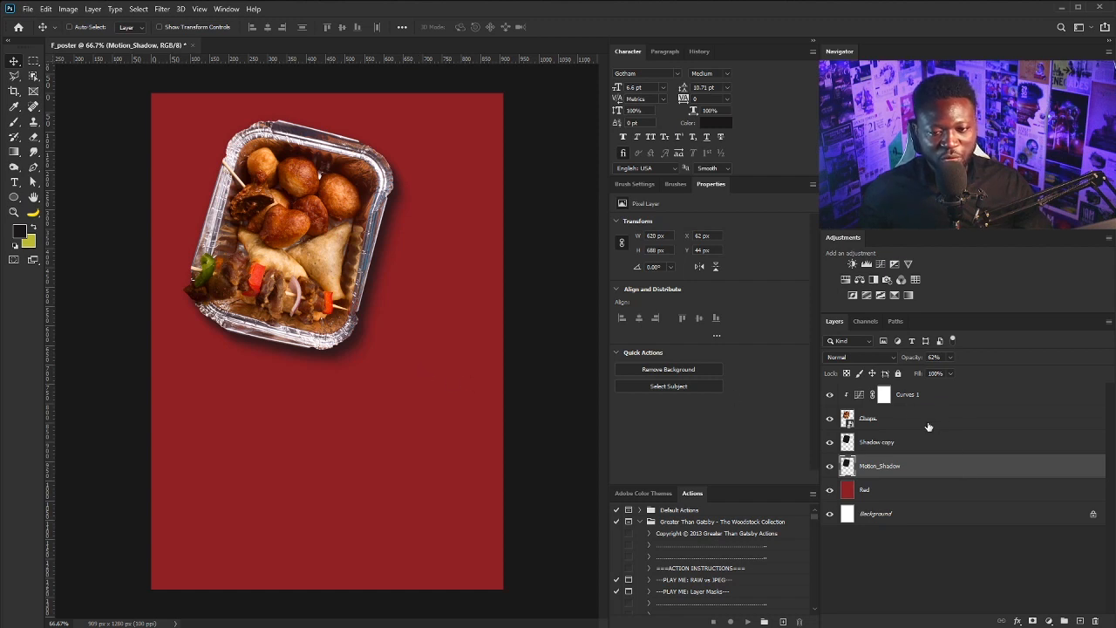
Group Curves 1 through Motion_Shadow and name the group Chops
{"action": "left_click", "coordinate": [907, 398], "text": "shift"}
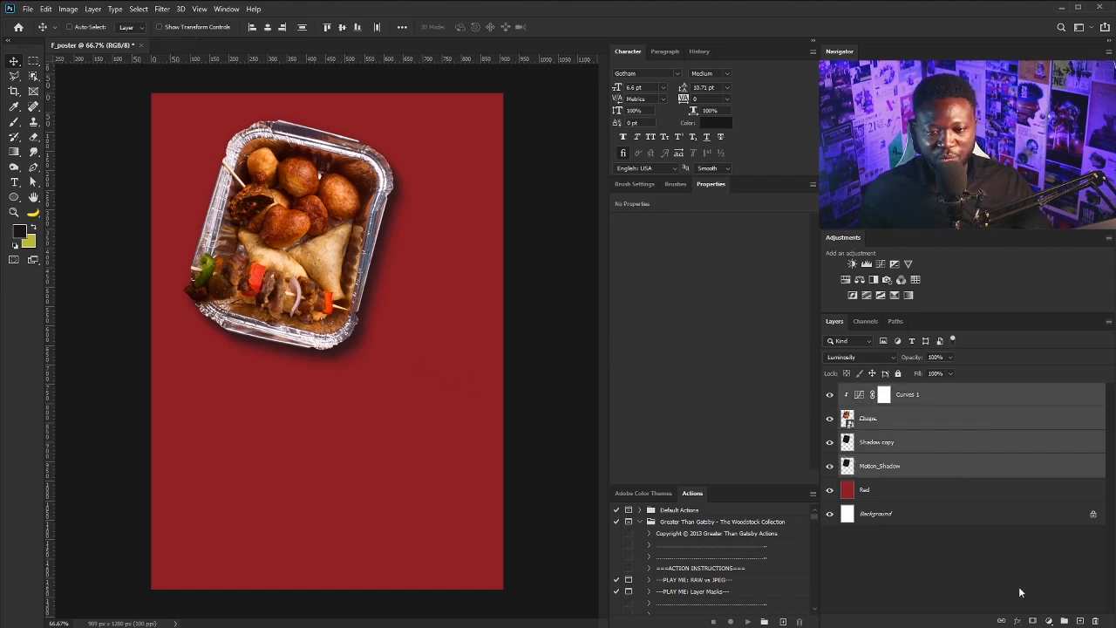
{"action": "left_click", "coordinate": [1063, 620]}
{"action": "double_click", "coordinate": [874, 389]}
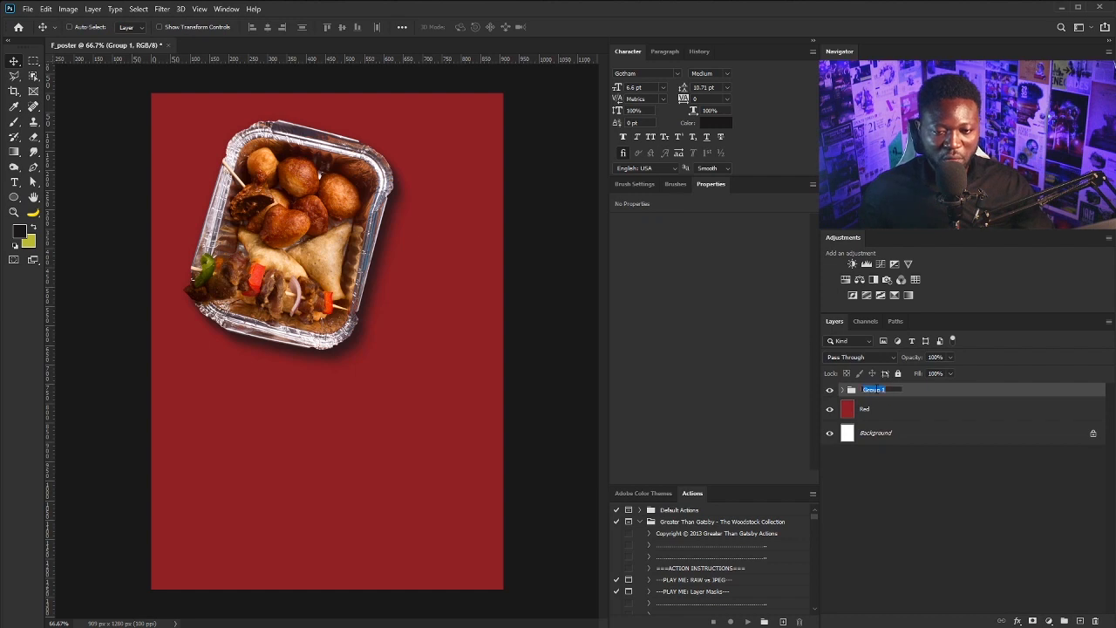
{"action": "type", "text": "Chops"}
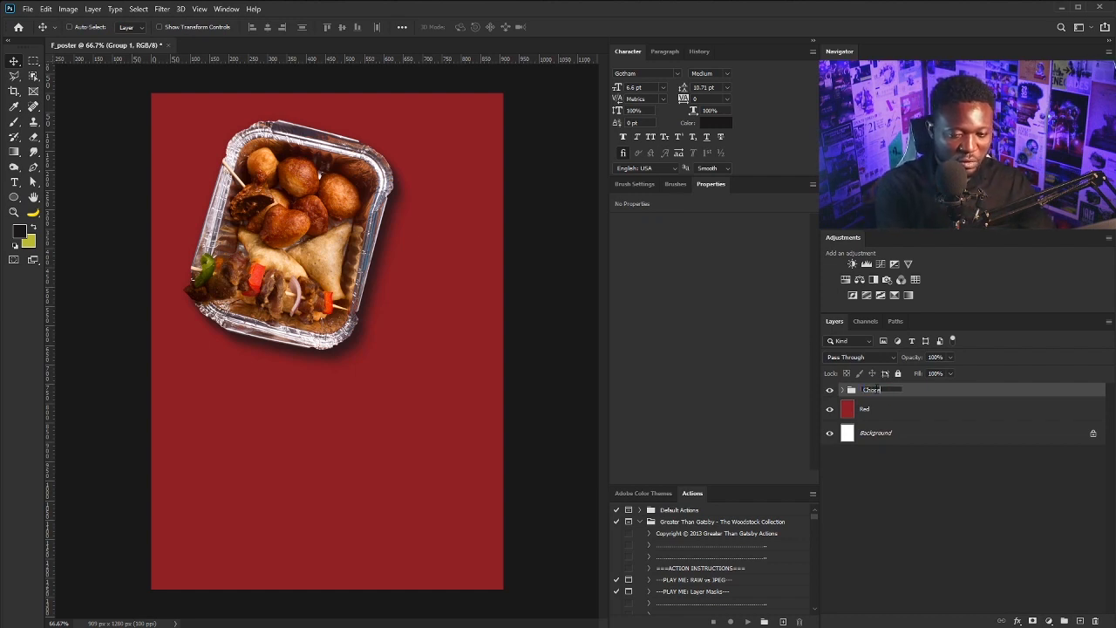
{"action": "key", "text": "Return"}
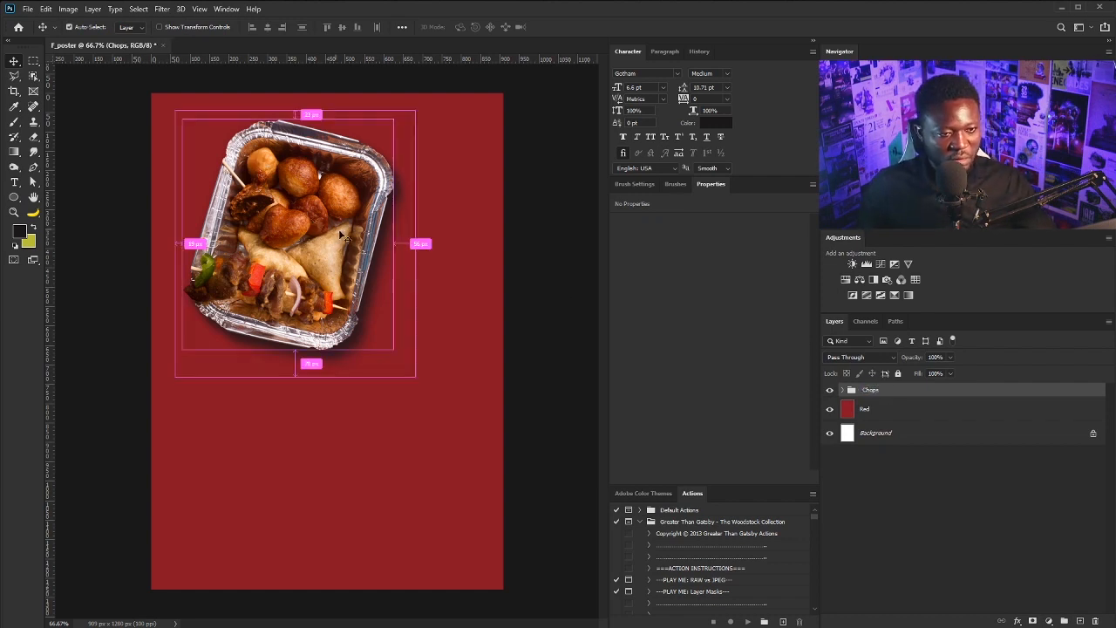
Scale the Chops group to about 97.7% and shift it up and left
{"action": "key", "text": "ctrl+t"}
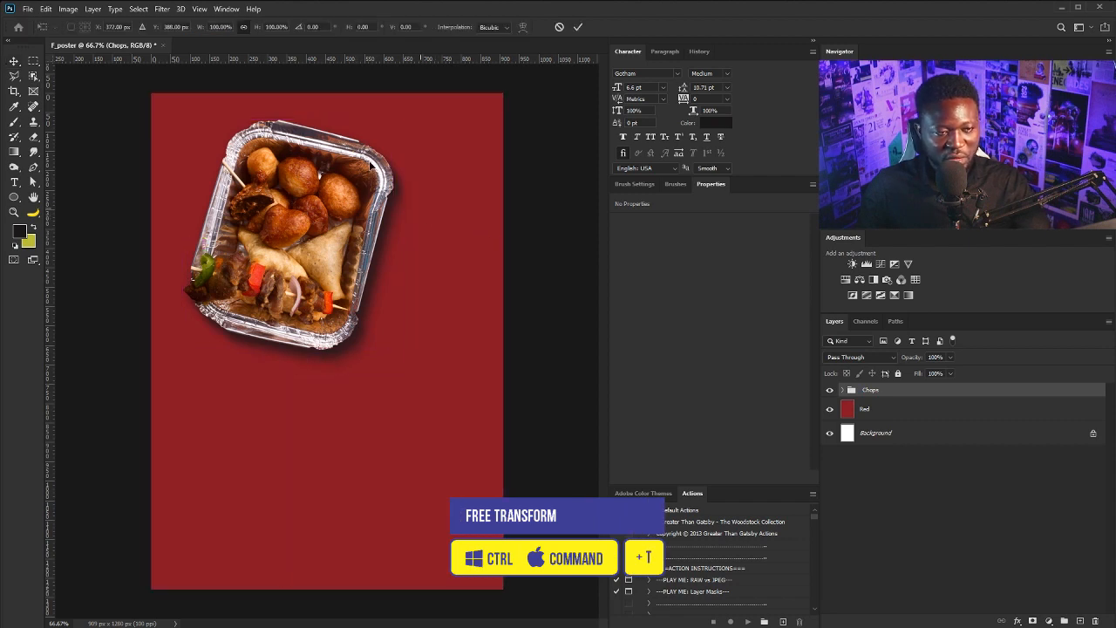
{"action": "left_click_drag", "start_coordinate": [415, 109], "coordinate": [411, 115]}
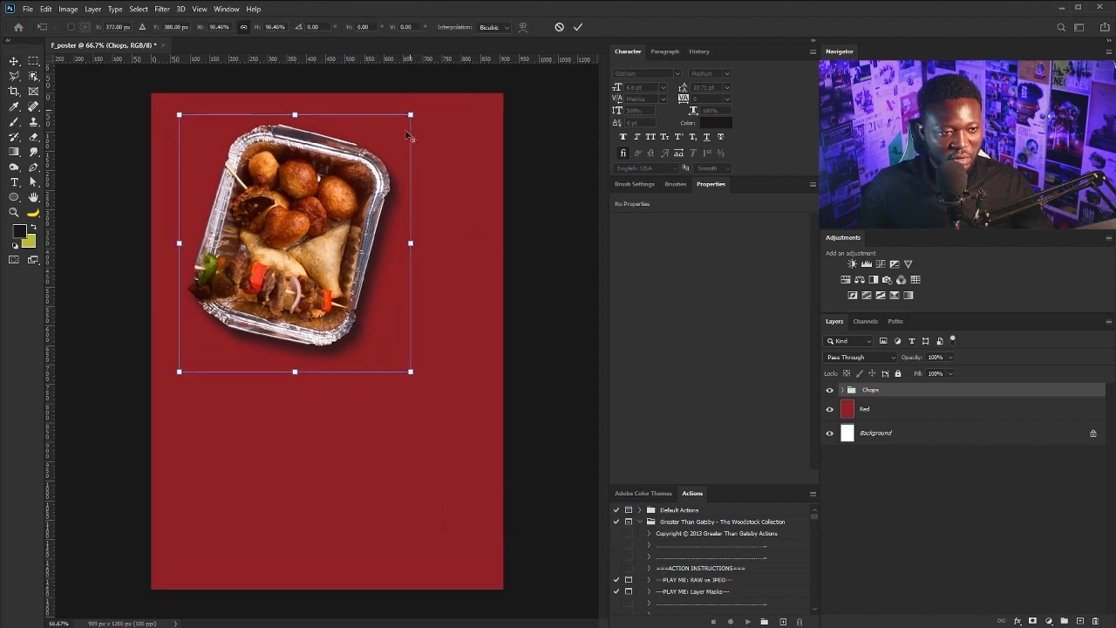
{"action": "left_click_drag", "start_coordinate": [357, 205], "coordinate": [347, 194]}
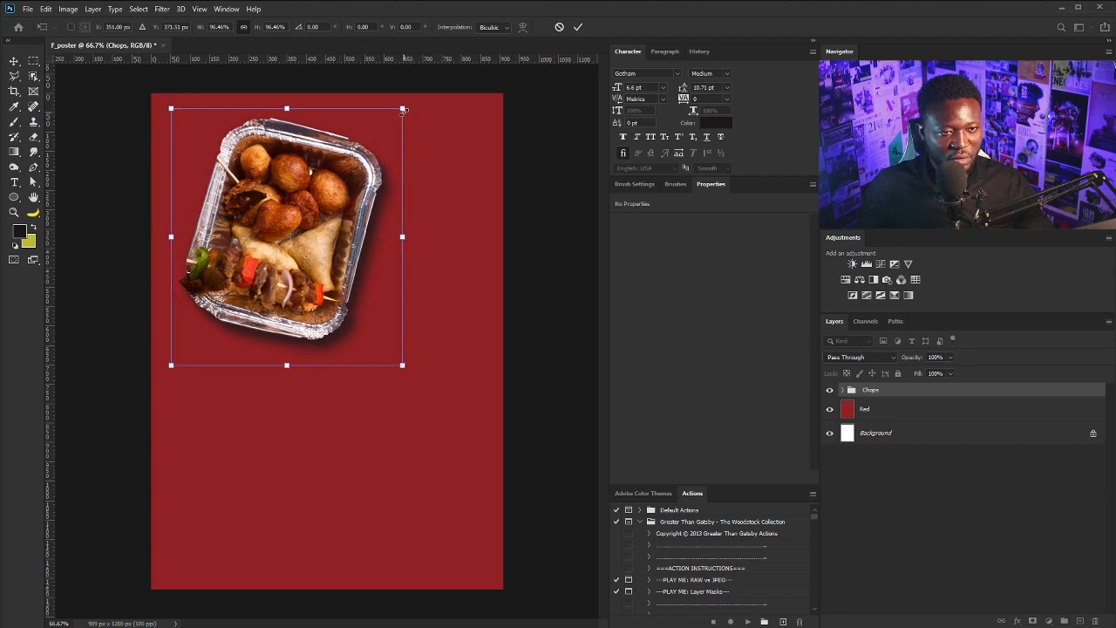
{"action": "left_click_drag", "start_coordinate": [403, 110], "coordinate": [404, 106]}
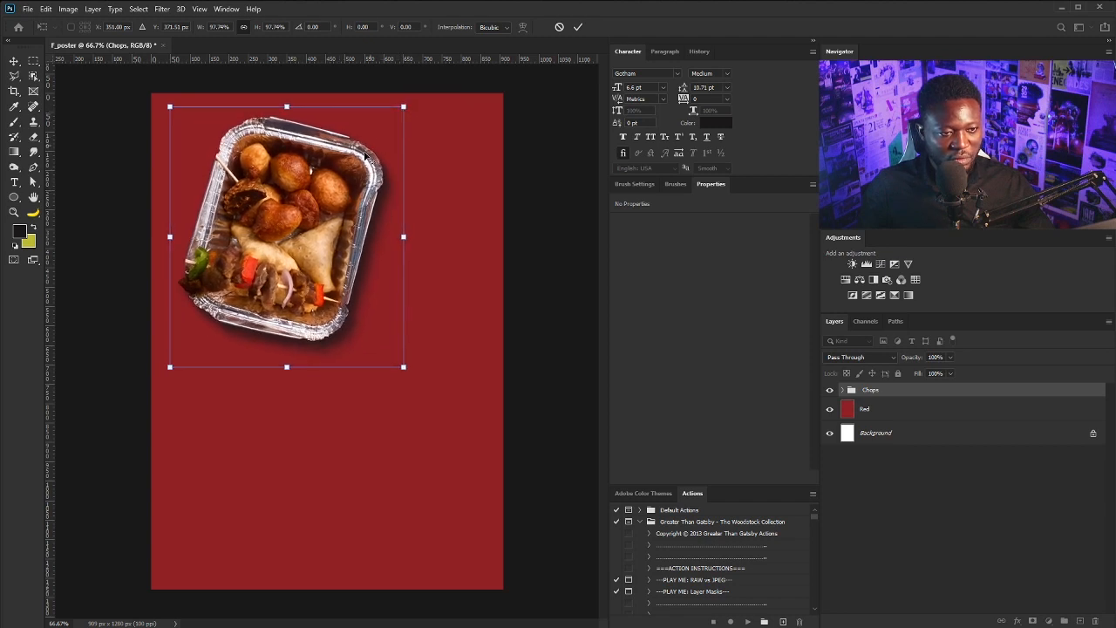
{"action": "key", "text": "Return"}
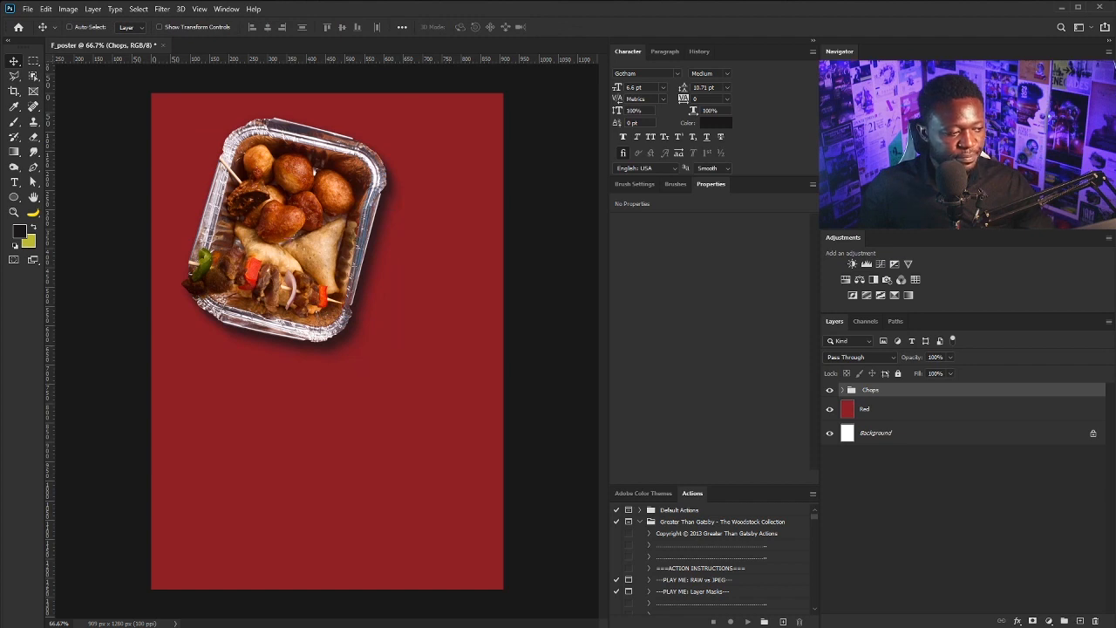
Lower the Shadow copy layer's opacity to 12% and collapse the Chops group
{"action": "left_click", "coordinate": [842, 391]}
{"action": "left_click", "coordinate": [885, 456]}
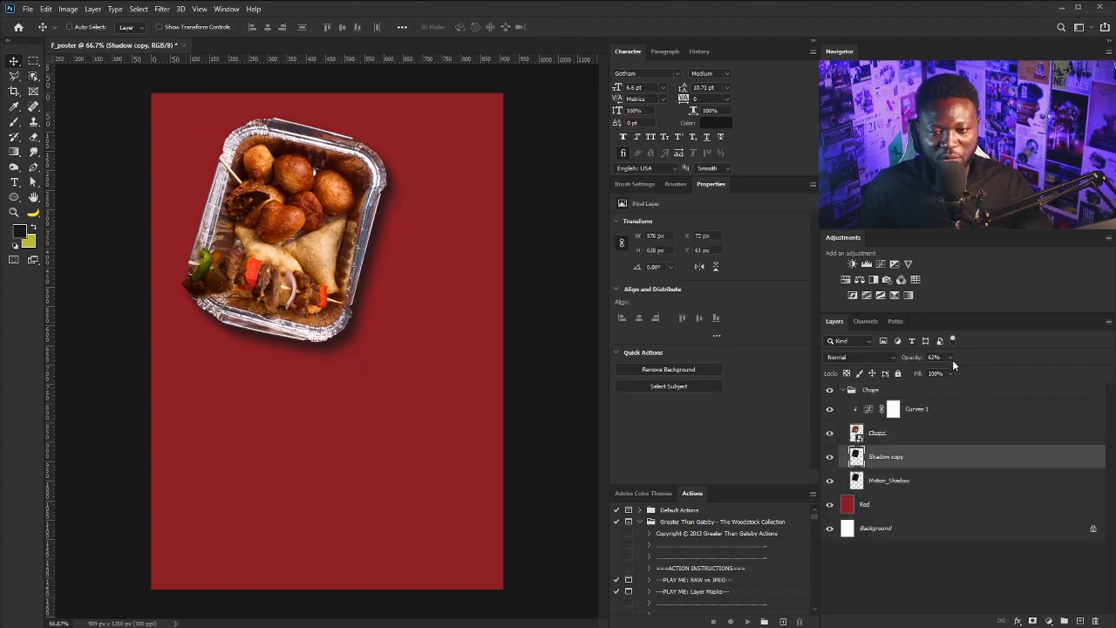
{"action": "left_click", "coordinate": [950, 357]}
{"action": "left_click_drag", "start_coordinate": [951, 371], "coordinate": [924, 371]}
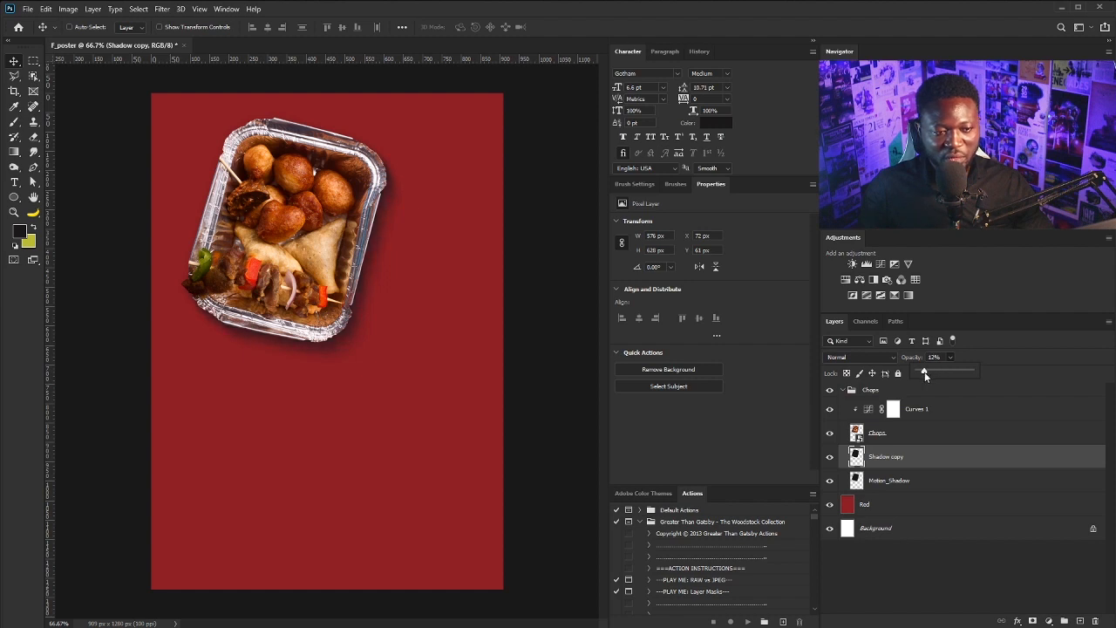
{"action": "left_click", "coordinate": [841, 392]}
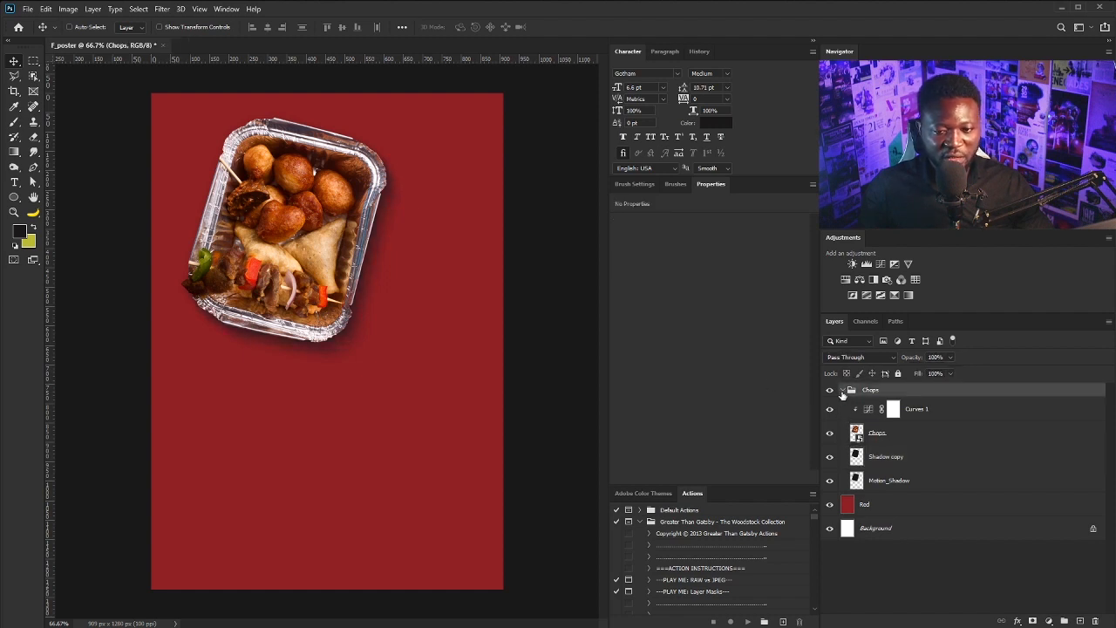
{"action": "left_click", "coordinate": [842, 390]}
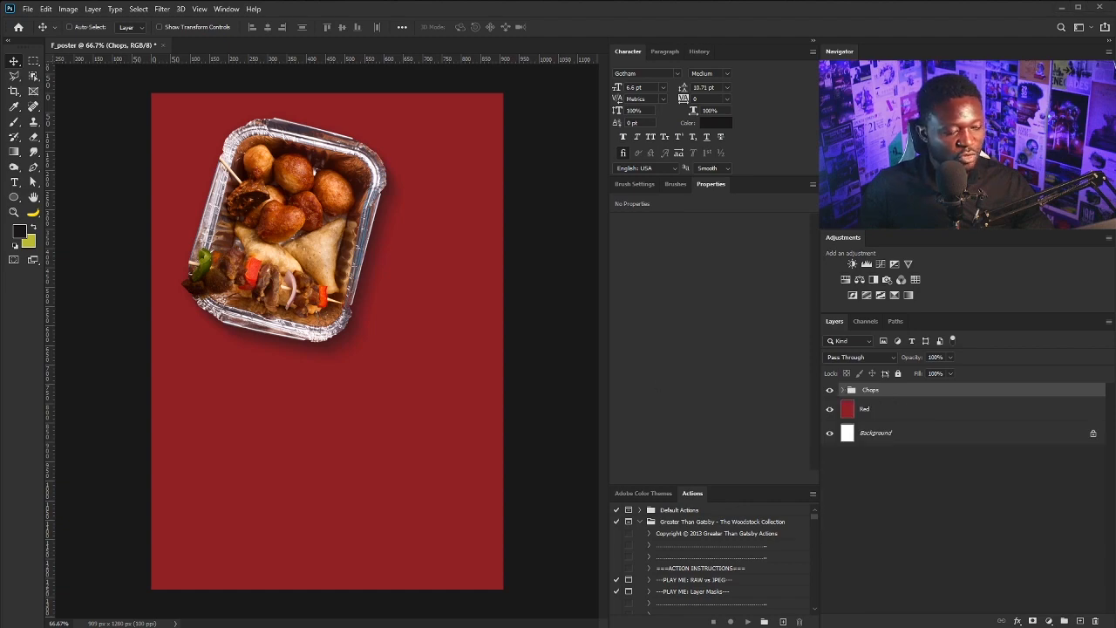
Place the cocktail drink photo, shrinking and rotating it near the top right
{"action": "left_click_drag", "start_coordinate": [342, 287], "coordinate": [406, 292]}
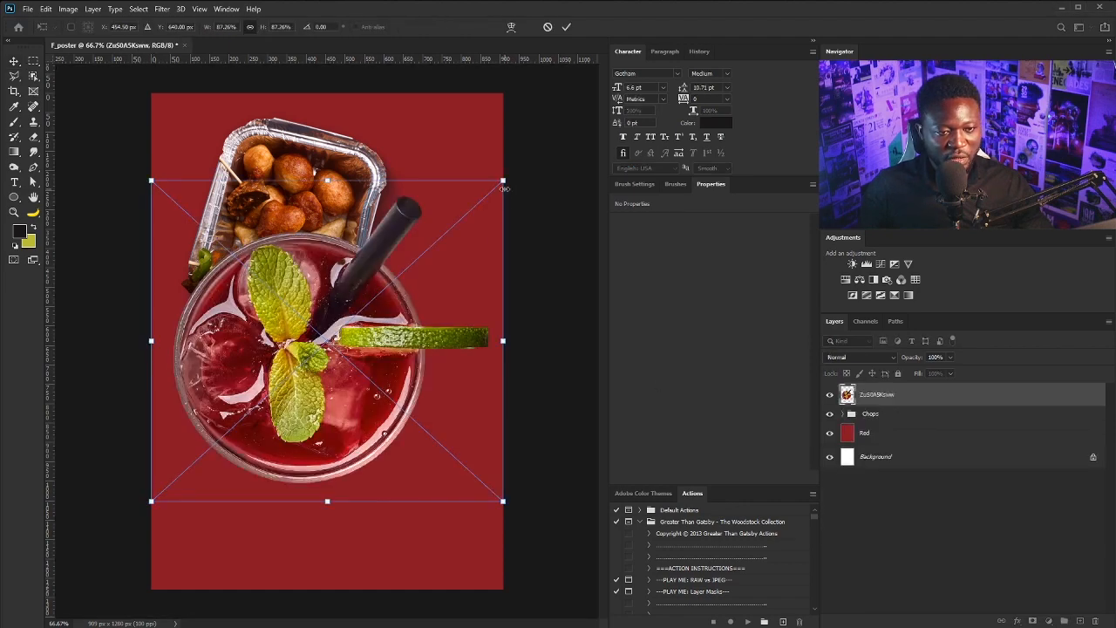
{"action": "left_click_drag", "start_coordinate": [502, 181], "coordinate": [435, 240]}
{"action": "left_click_drag", "start_coordinate": [354, 328], "coordinate": [469, 182]}
{"action": "left_click_drag", "start_coordinate": [559, 102], "coordinate": [344, 299]}
{"action": "left_click", "coordinate": [529, 269], "text": "alt"}
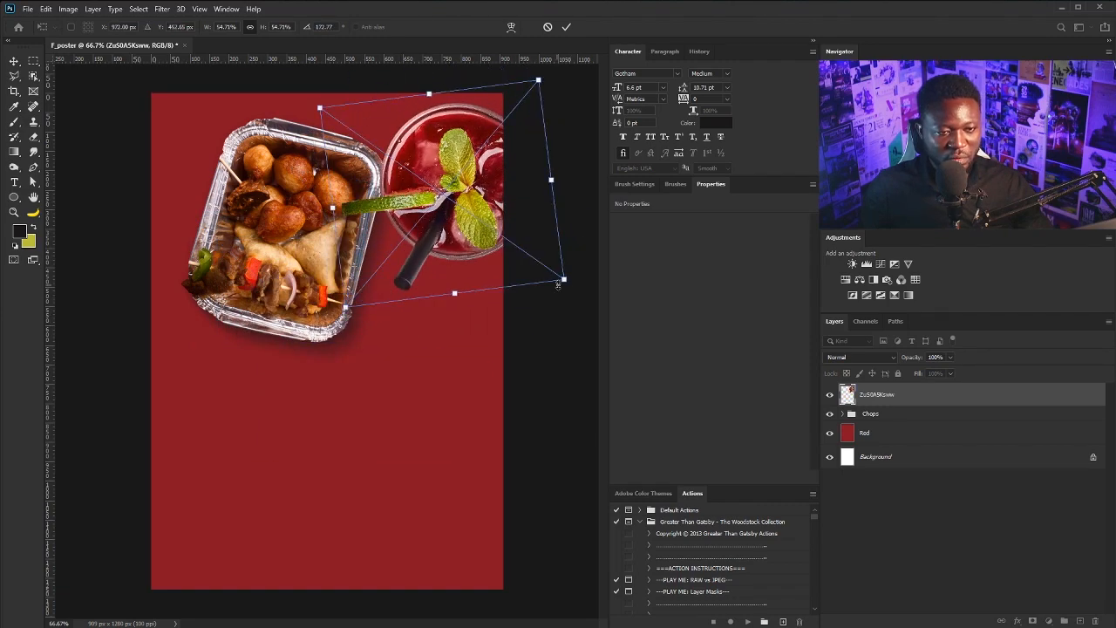
{"action": "left_click_drag", "start_coordinate": [563, 279], "coordinate": [563, 280]}
{"action": "mouse_move", "coordinate": [499, 187]}
{"action": "left_mouse_down"}
{"action": "mouse_move", "coordinate": [477, 182]}
{"action": "mouse_move", "coordinate": [479, 193]}
{"action": "left_mouse_up"}
{"action": "key", "text": "Return"}
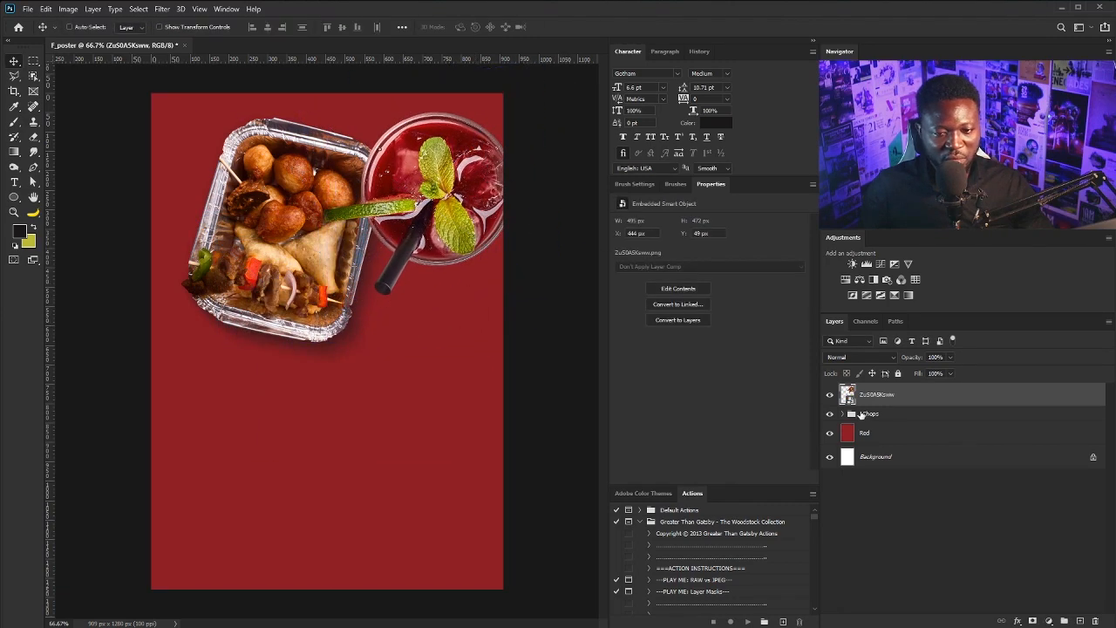
Move the tray left, then shrink tray and drink together and shift them right and down
{"action": "left_click", "coordinate": [863, 414]}
{"action": "left_click_drag", "start_coordinate": [341, 248], "coordinate": [320, 247]}
{"action": "left_click", "coordinate": [875, 399], "text": "shift"}
{"action": "key", "text": "ctrl+t"}
{"action": "left_click_drag", "start_coordinate": [151, 369], "coordinate": [164, 362]}
{"action": "key", "text": "Return"}
{"action": "left_click_drag", "start_coordinate": [392, 246], "coordinate": [404, 254]}
Rotate the drink counterclockwise and nudge it slightly right and up
{"action": "key", "text": "ctrl+t"}
{"action": "left_click_drag", "start_coordinate": [516, 318], "coordinate": [538, 206]}
{"action": "left_click_drag", "start_coordinate": [435, 221], "coordinate": [455, 218]}
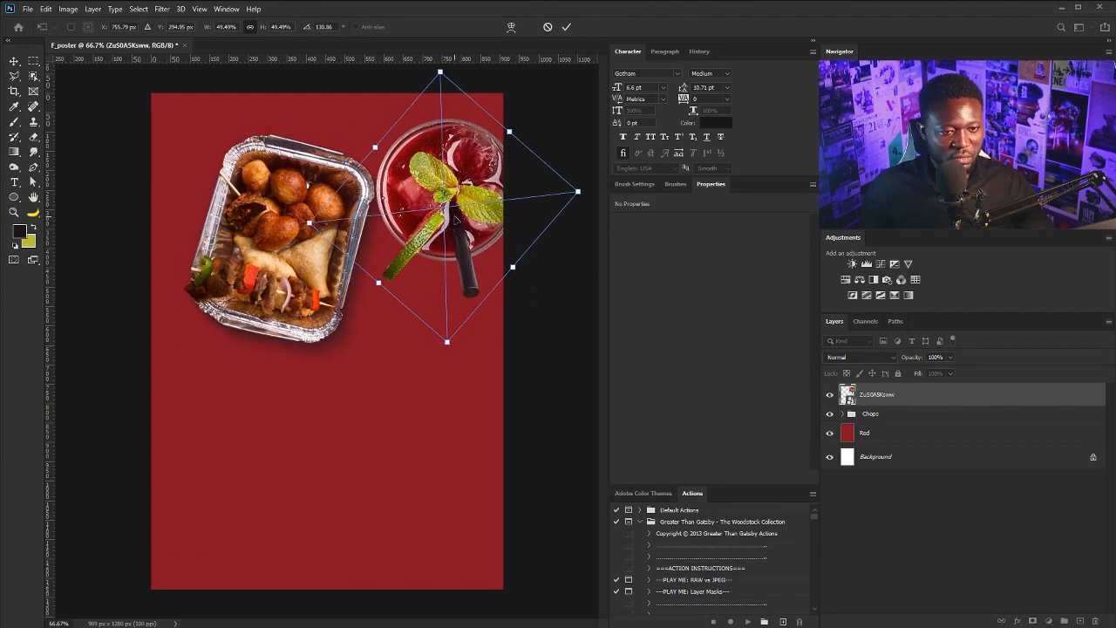
{"action": "key", "text": "Return"}
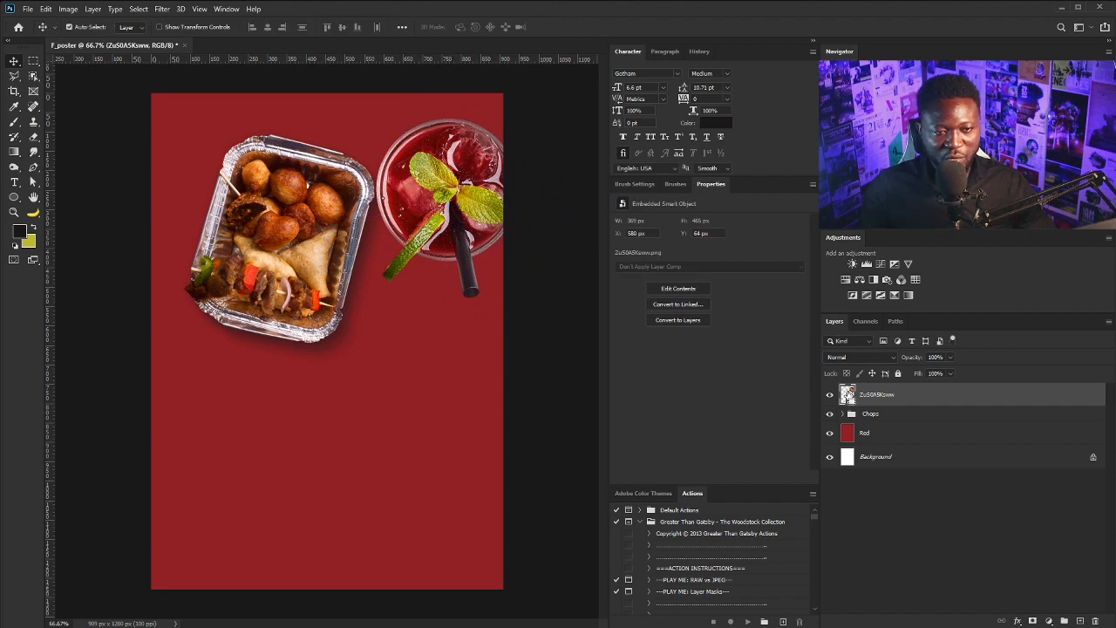
Make a Gaussian-blurred Shadow layer from the drink's outline, then delete it
{"action": "left_click", "coordinate": [848, 394], "text": "ctrl"}
{"action": "key", "text": "alt+bracketleft"}
{"action": "key", "text": "ctrl+shift+n"}
{"action": "type", "text": "Sha"}
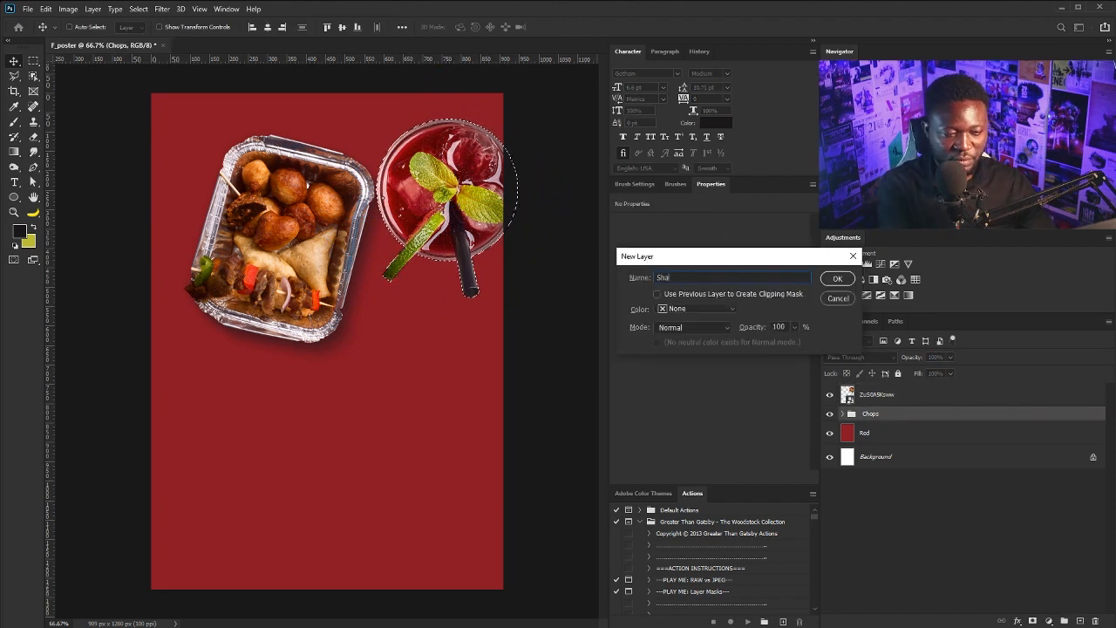
{"action": "type", "text": "dow"}
{"action": "key", "text": "Return"}
{"action": "key", "text": "ctrl+d"}
{"action": "left_click", "coordinate": [161, 9]}
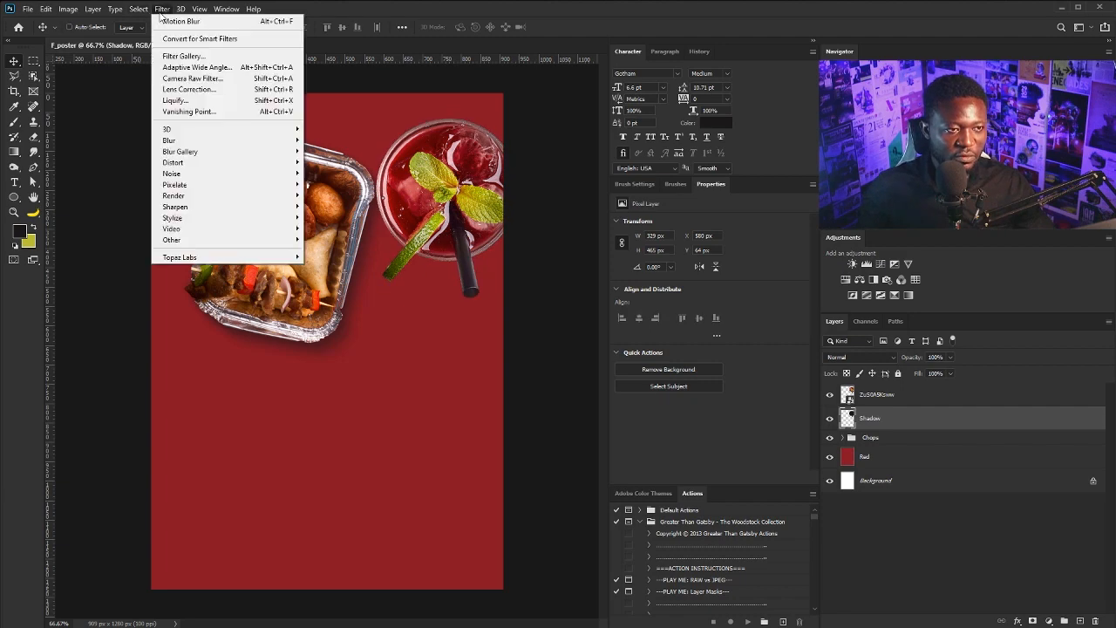
{"action": "mouse_move", "coordinate": [171, 139]}
{"action": "left_click", "coordinate": [331, 183]}
{"action": "left_click", "coordinate": [846, 311]}
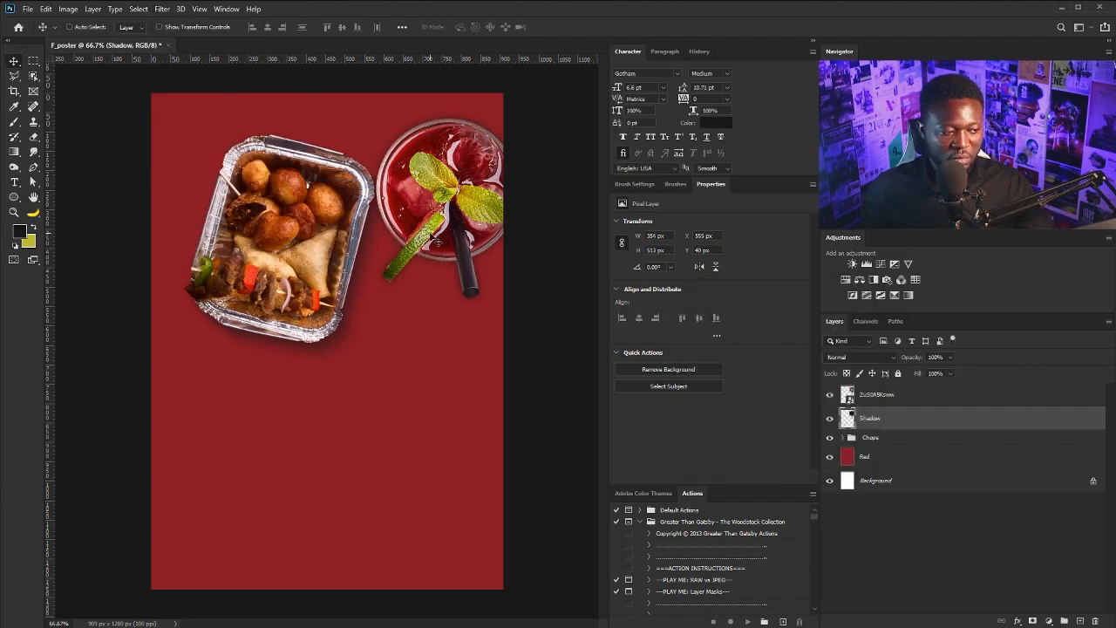
{"action": "left_click_drag", "start_coordinate": [922, 423], "coordinate": [1095, 620]}
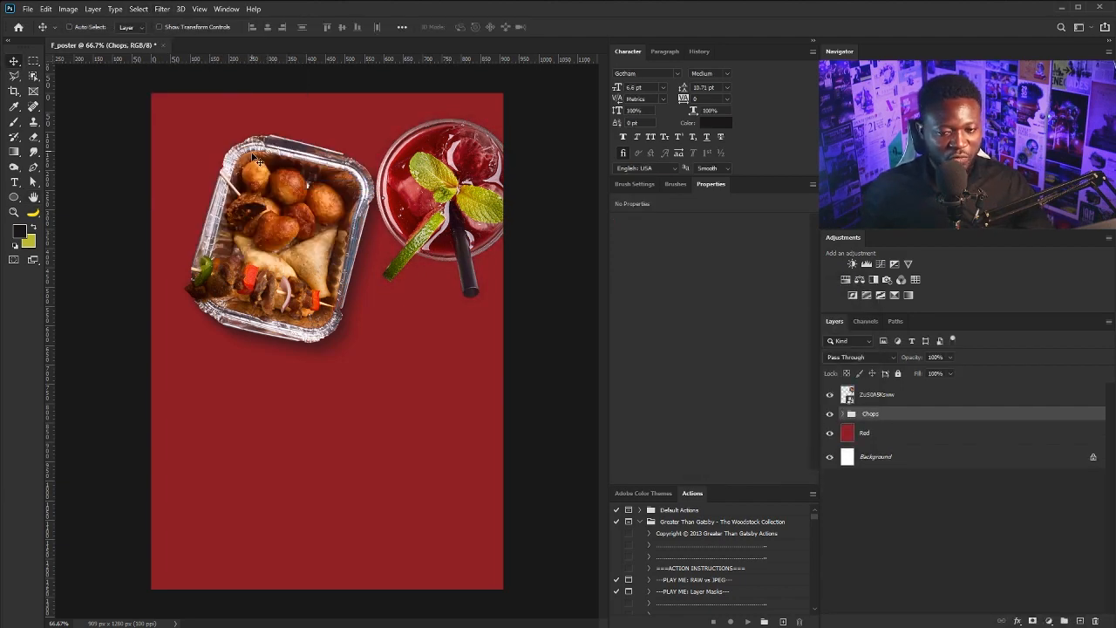
Create a new Shadow layer with a black-filled oval below the food tray
{"action": "left_click", "coordinate": [931, 394]}
{"action": "key", "text": "ctrl+shift+n"}
{"action": "type", "text": "Shadow"}
{"action": "key", "text": "Return"}
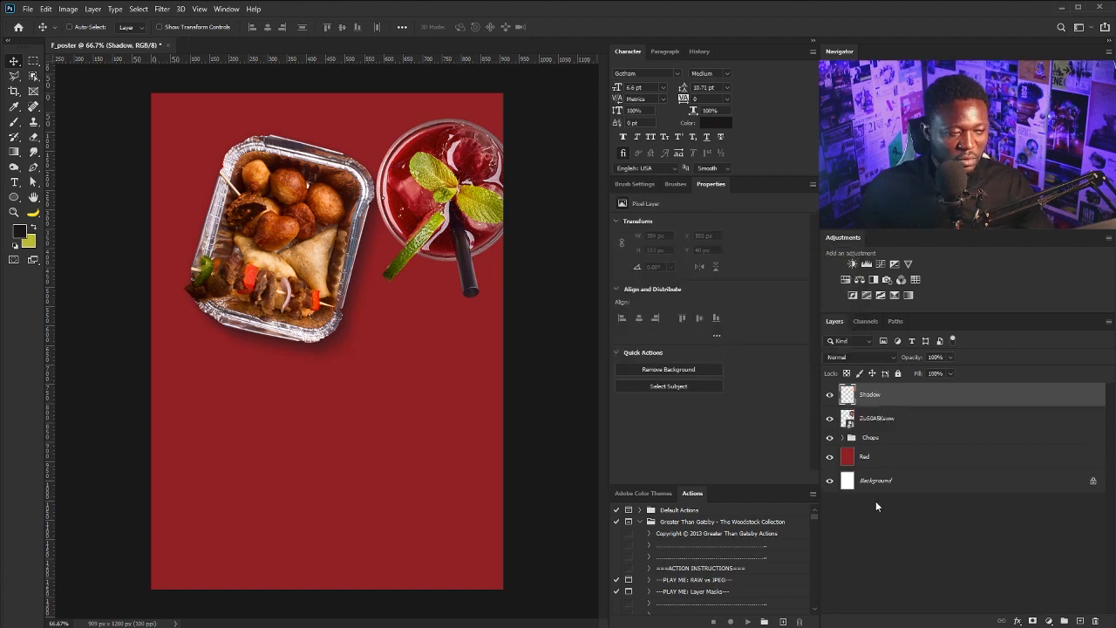
{"action": "key", "text": "m"}
{"action": "left_click_drag", "start_coordinate": [248, 370], "coordinate": [373, 494]}
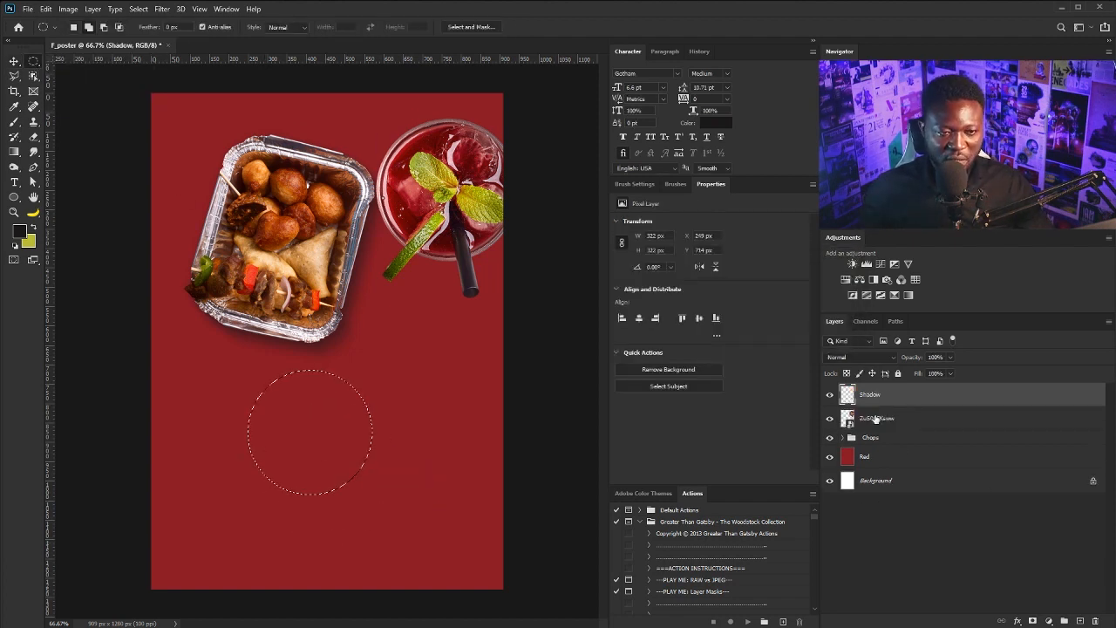
{"action": "key", "text": "alt+BackSpace"}
{"action": "key", "text": "ctrl+d"}
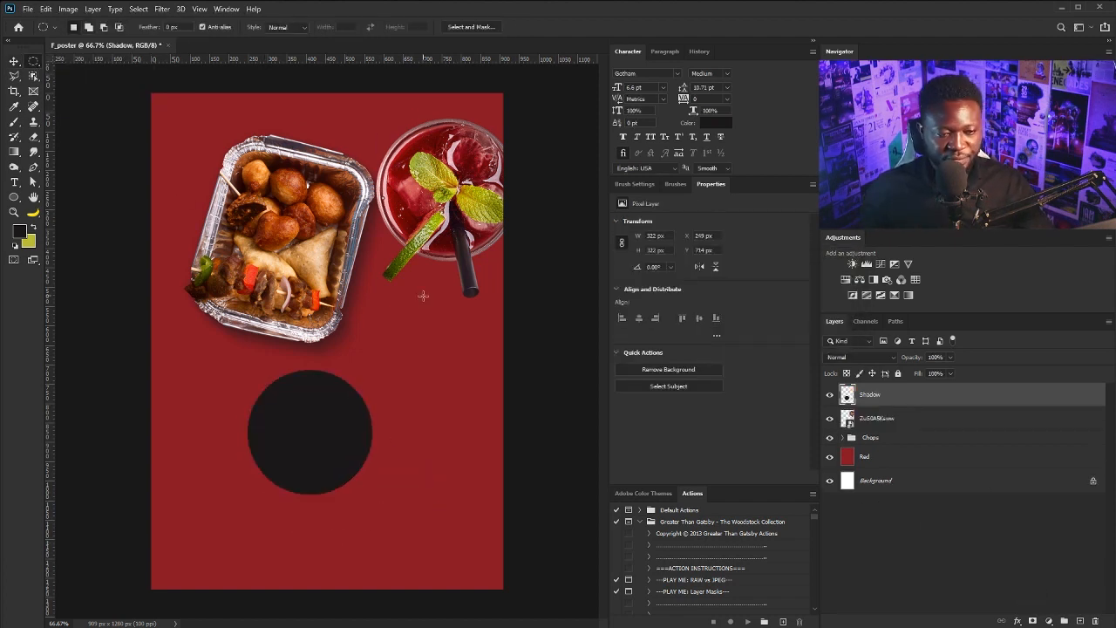
Gaussian-blur the black circle and lower the shadow's opacity to 46%
{"action": "left_click", "coordinate": [161, 9]}
{"action": "mouse_move", "coordinate": [238, 150]}
{"action": "left_click", "coordinate": [334, 184]}
{"action": "left_click", "coordinate": [840, 309]}
{"action": "left_click", "coordinate": [949, 357]}
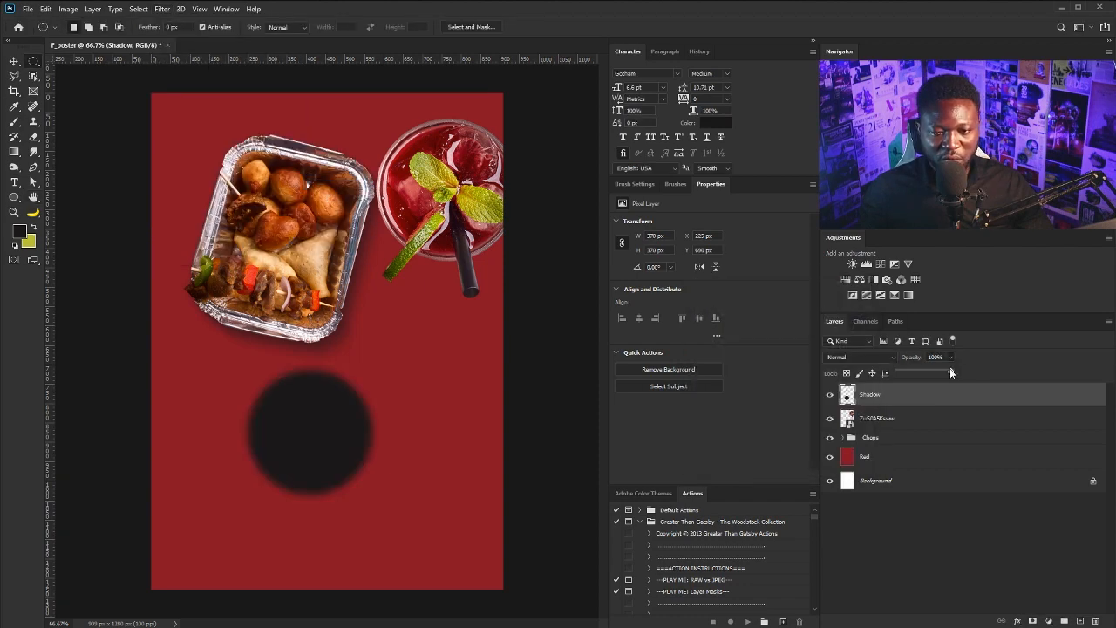
{"action": "left_click_drag", "start_coordinate": [951, 371], "coordinate": [921, 373]}
Duplicate the shadow as Motion_Shadow, apply a Motion Blur, and shift it slightly
{"action": "left_click_drag", "start_coordinate": [926, 398], "coordinate": [1080, 620]}
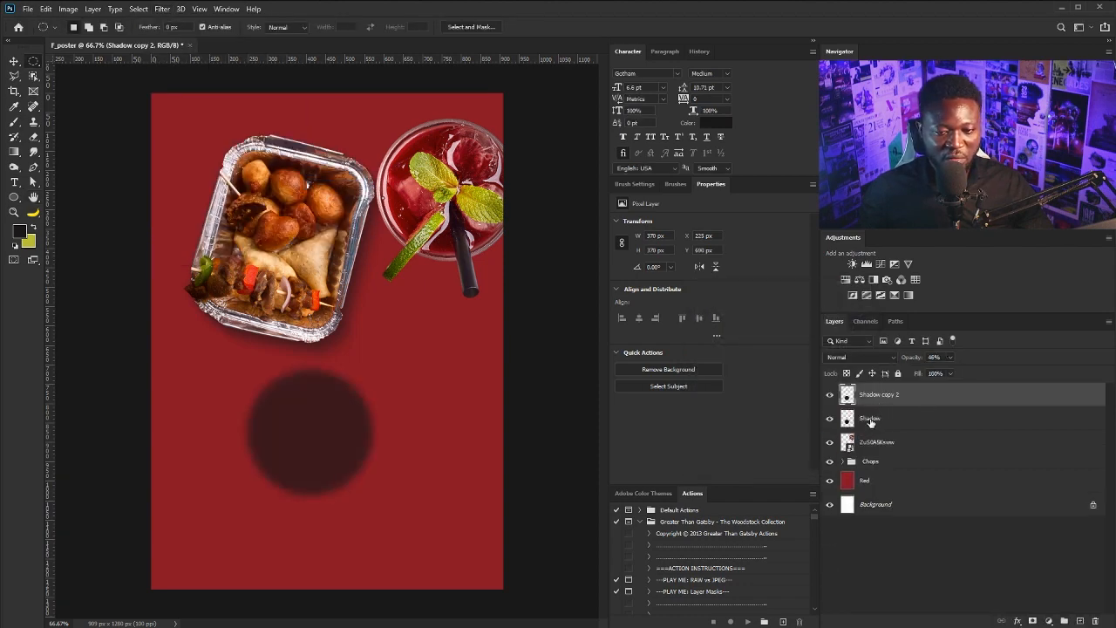
{"action": "double_click", "coordinate": [869, 419]}
{"action": "type", "text": "Motion_Shadow"}
{"action": "key", "text": "Return"}
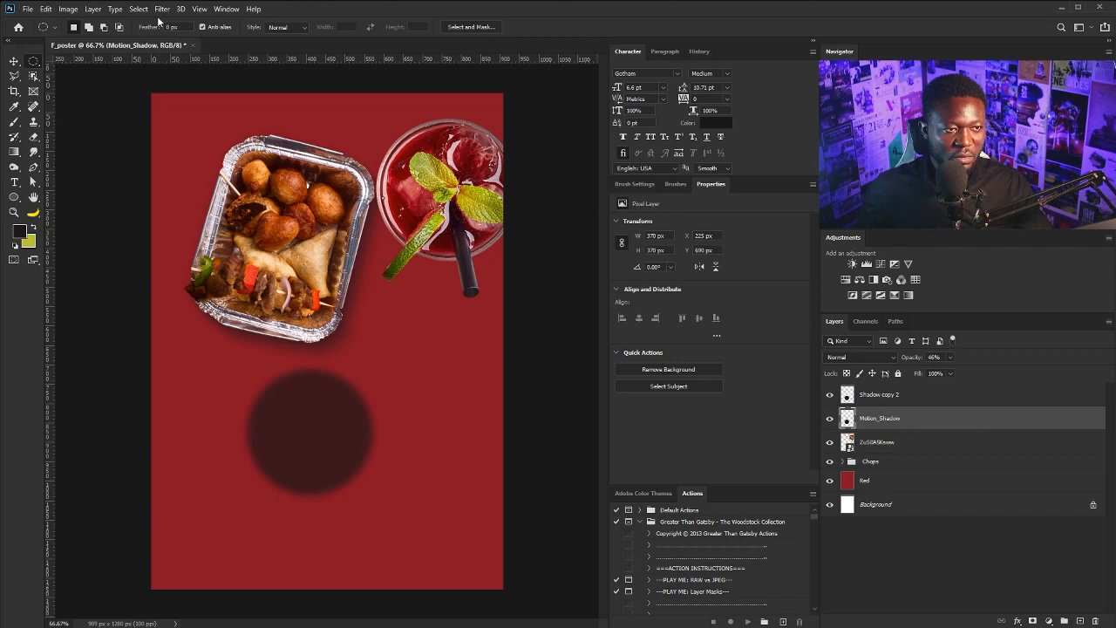
{"action": "left_click", "coordinate": [162, 9]}
{"action": "mouse_move", "coordinate": [192, 136]}
{"action": "left_click", "coordinate": [335, 210]}
{"action": "left_click", "coordinate": [798, 236]}
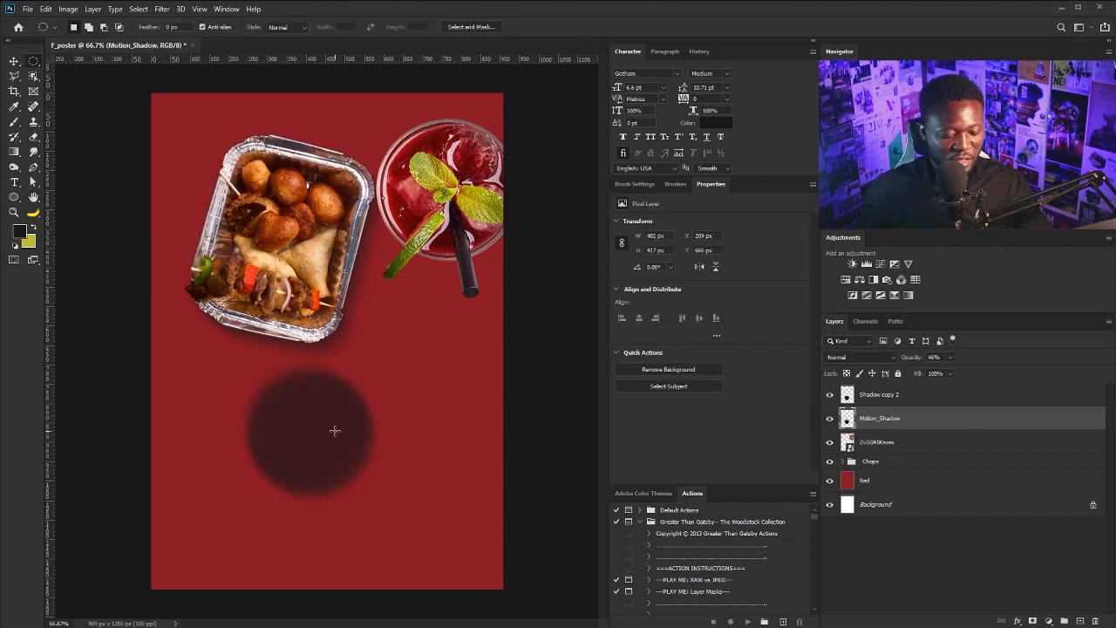
{"action": "key", "text": "v"}
{"action": "left_click_drag", "start_coordinate": [334, 431], "coordinate": [327, 455]}
Move the drink layer to the top, rename it Drink, and place both shadows behind it
{"action": "left_click_drag", "start_coordinate": [876, 441], "coordinate": [867, 390]}
{"action": "double_click", "coordinate": [867, 394]}
{"action": "type", "text": "Drink"}
{"action": "key", "text": "Return"}
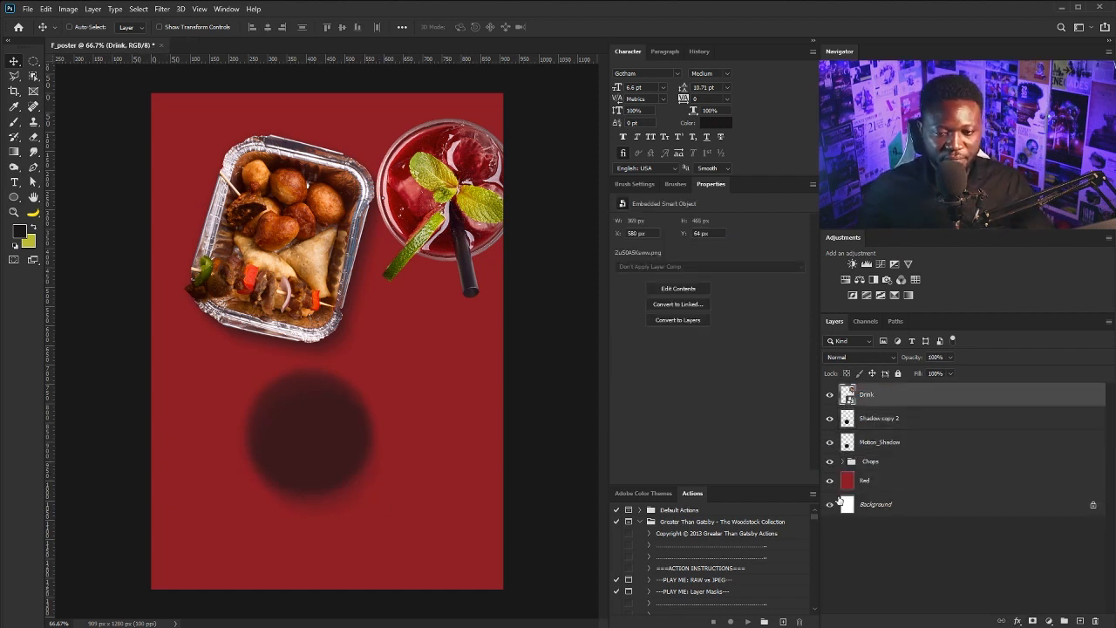
{"action": "left_click", "coordinate": [879, 418]}
{"action": "left_click", "coordinate": [878, 442], "text": "shift"}
{"action": "left_click_drag", "start_coordinate": [326, 448], "coordinate": [462, 212]}
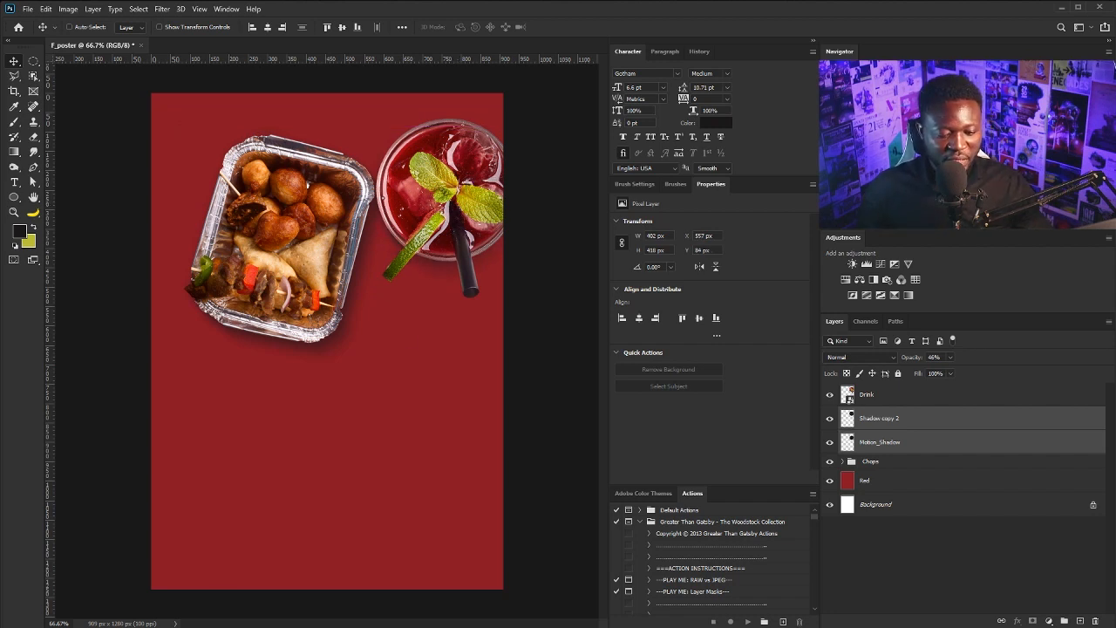
Place the plant image below the drink, scaled to about 67% and rotated about -17°
{"action": "left_click_drag", "start_coordinate": [223, 394], "coordinate": [327, 341]}
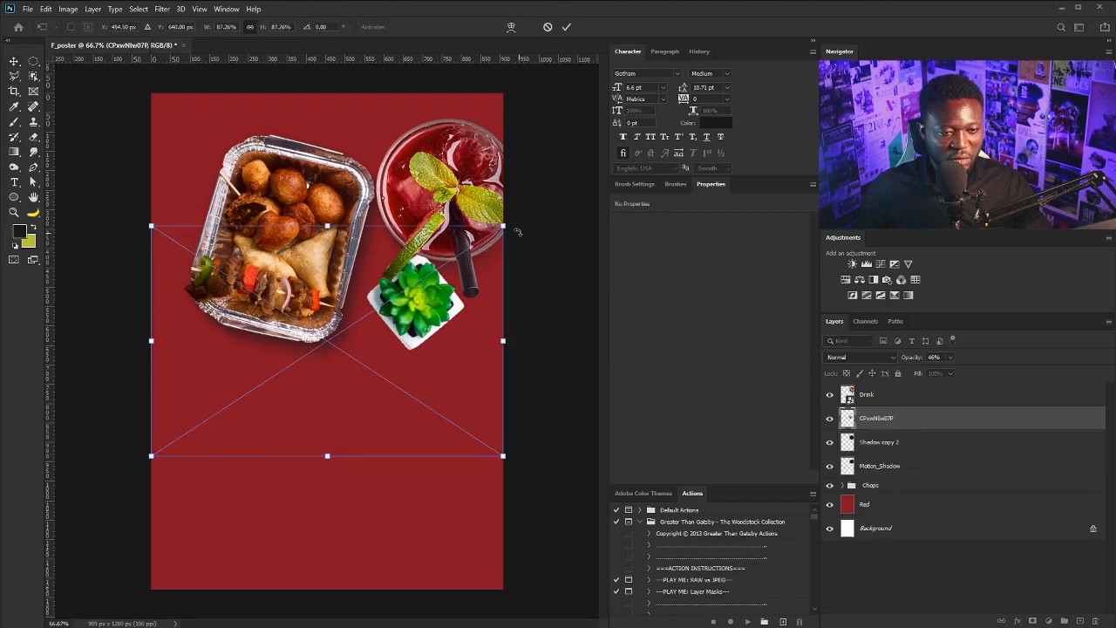
{"action": "left_click_drag", "start_coordinate": [502, 225], "coordinate": [514, 217]}
{"action": "left_click_drag", "start_coordinate": [427, 268], "coordinate": [379, 312]}
{"action": "left_click_drag", "start_coordinate": [478, 258], "coordinate": [435, 208]}
{"action": "left_click_drag", "start_coordinate": [362, 354], "coordinate": [406, 390]}
{"action": "left_click_drag", "start_coordinate": [470, 249], "coordinate": [421, 300]}
{"action": "left_click_drag", "start_coordinate": [410, 409], "coordinate": [415, 354]}
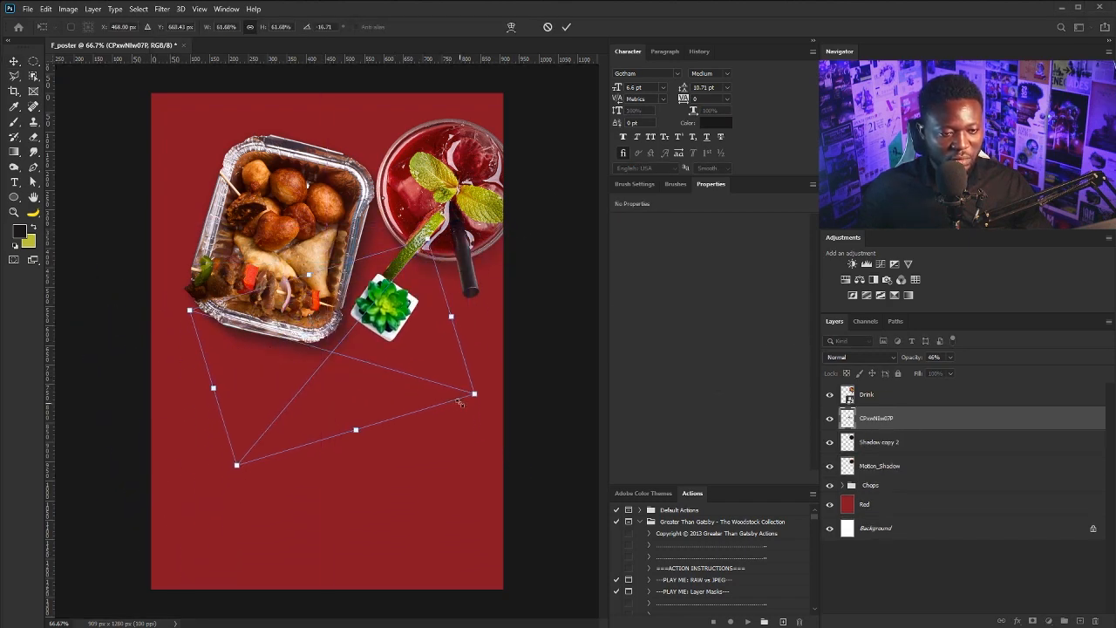
{"action": "left_click_drag", "start_coordinate": [473, 393], "coordinate": [485, 397]}
{"action": "left_click_drag", "start_coordinate": [421, 341], "coordinate": [421, 360]}
{"action": "key", "text": "Return"}
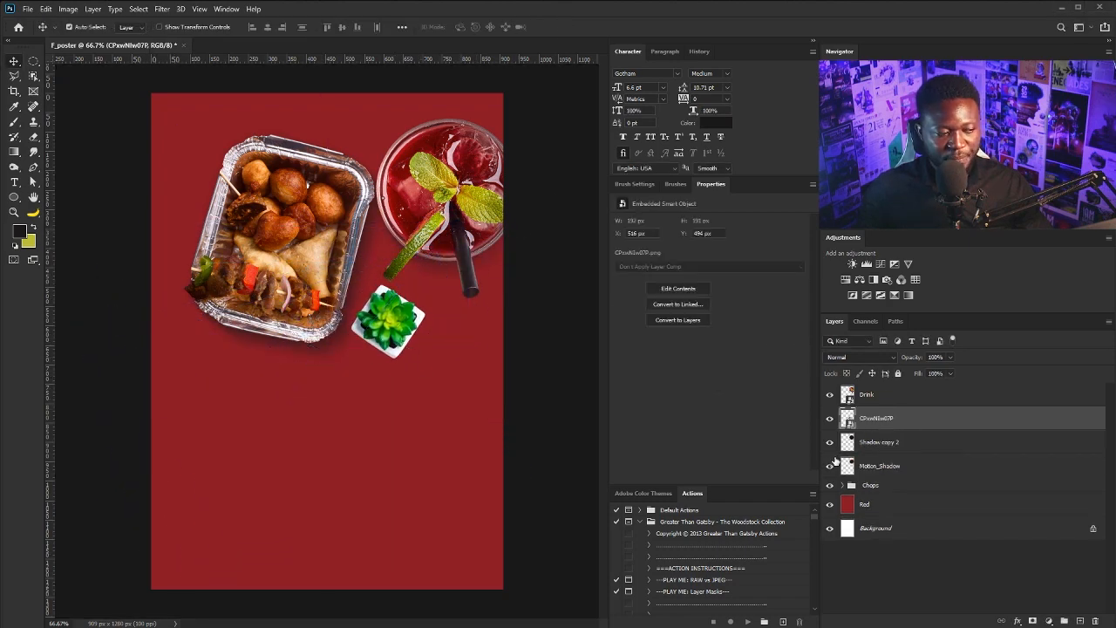
Draw a rounded rectangle tilted to match the plant, load it as a selection, and hide it
{"action": "left_click", "coordinate": [872, 504]}
{"action": "left_click", "coordinate": [14, 197]}
{"action": "left_click", "coordinate": [70, 210]}
{"action": "left_click_drag", "start_coordinate": [367, 297], "coordinate": [482, 297]}
{"action": "left_click", "coordinate": [14, 61]}
{"action": "key", "text": "ctrl+t"}
{"action": "left_click_drag", "start_coordinate": [418, 299], "coordinate": [415, 303]}
{"action": "left_click_drag", "start_coordinate": [411, 309], "coordinate": [415, 312]}
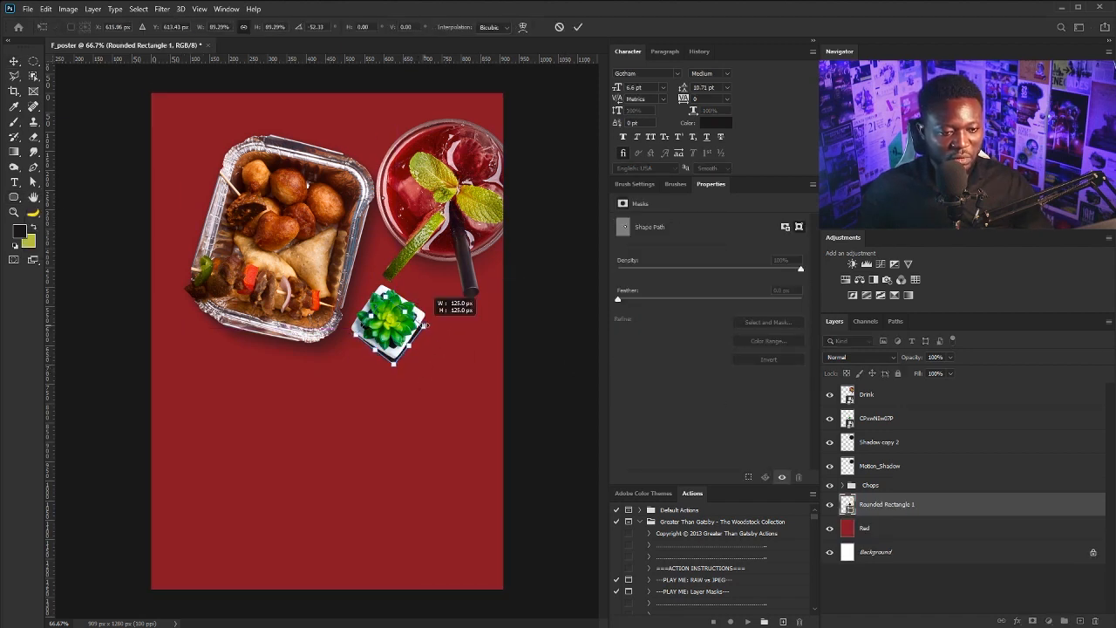
{"action": "key", "text": "Return"}
{"action": "left_click", "coordinate": [851, 505], "text": "ctrl"}
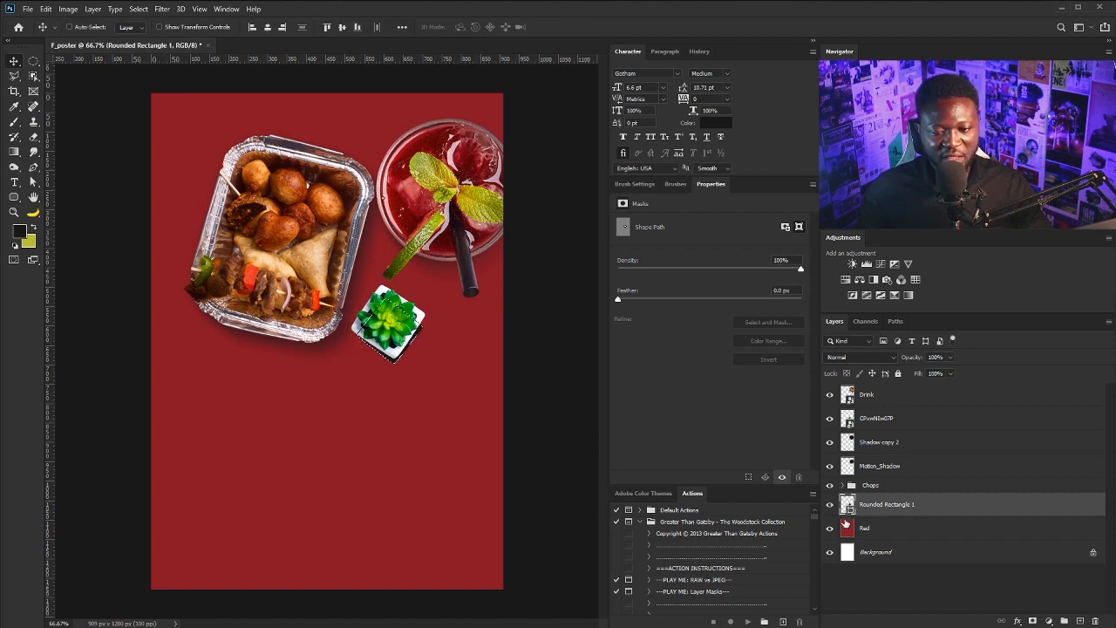
{"action": "left_click", "coordinate": [829, 505]}
{"action": "left_click", "coordinate": [893, 397]}
Group the drink, plant and shadow layers into a group named Drink
{"action": "left_click", "coordinate": [891, 468], "text": "shift"}
{"action": "key", "text": "ctrl+g"}
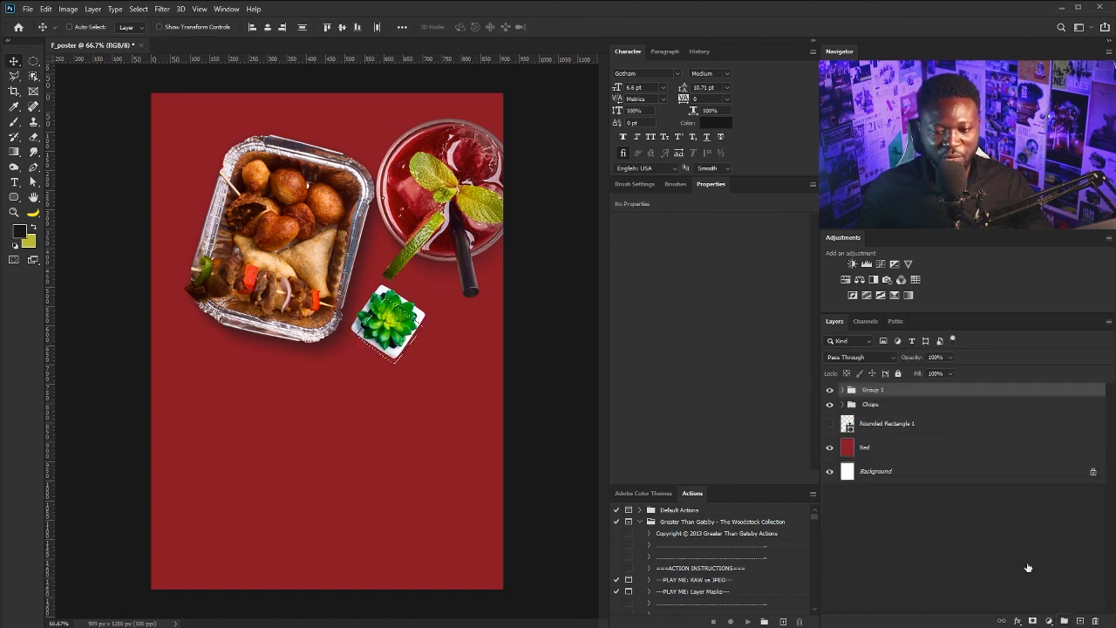
{"action": "double_click", "coordinate": [869, 392]}
{"action": "type", "text": "Drink"}
{"action": "key", "text": "Return"}
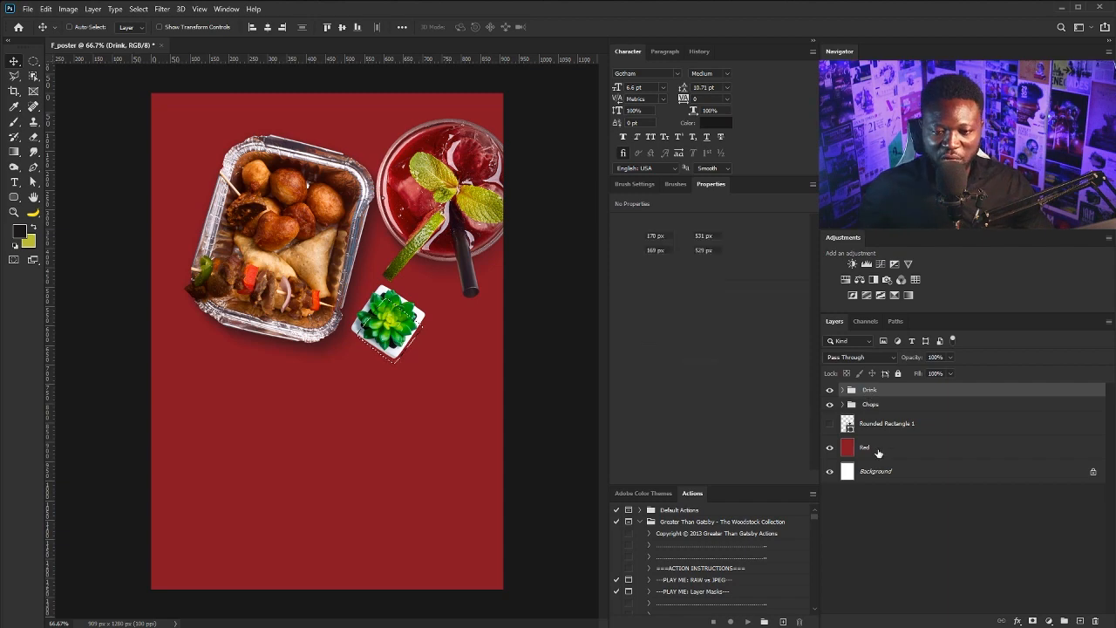
Add another Shadow layer above Red and apply a Gaussian Blur to it
{"action": "left_click", "coordinate": [871, 446]}
{"action": "key", "text": "ctrl+shift+n"}
{"action": "type", "text": "d"}
{"action": "key", "text": "BackSpace"}
{"action": "type", "text": "Shadow"}
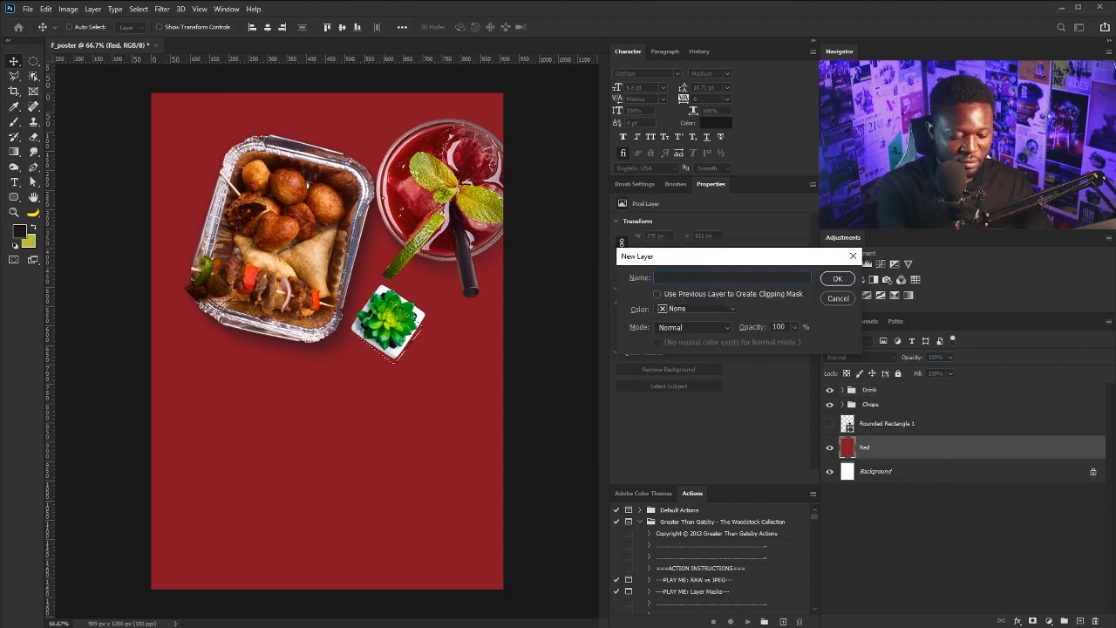
{"action": "key", "text": "Return"}
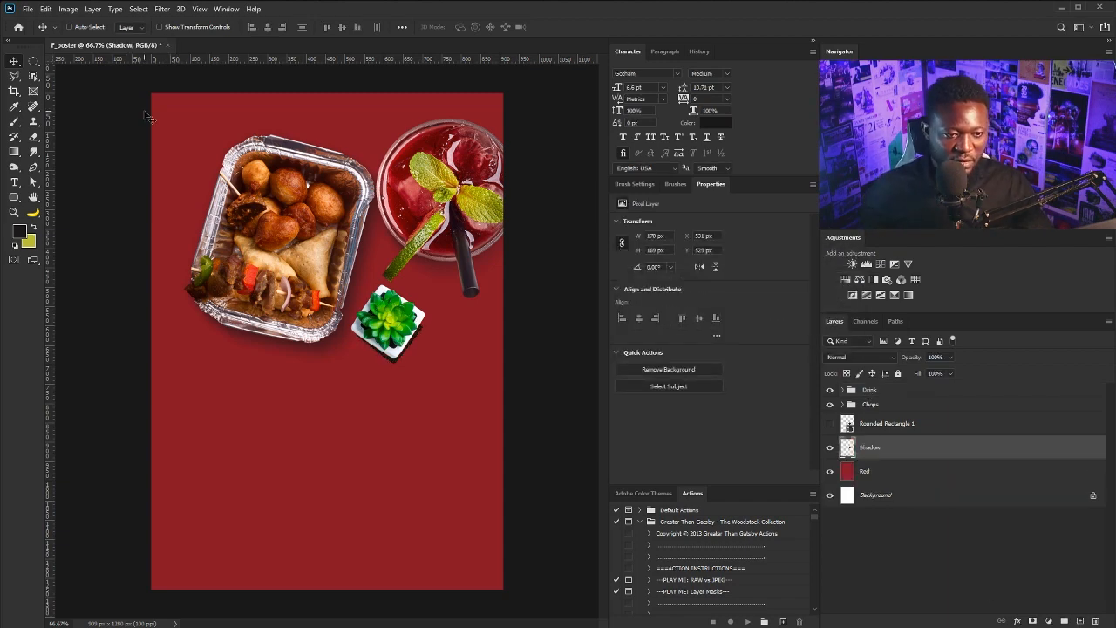
{"action": "left_click", "coordinate": [161, 9]}
{"action": "mouse_move", "coordinate": [188, 142]}
{"action": "left_click", "coordinate": [337, 182]}
{"action": "key", "text": "Return"}
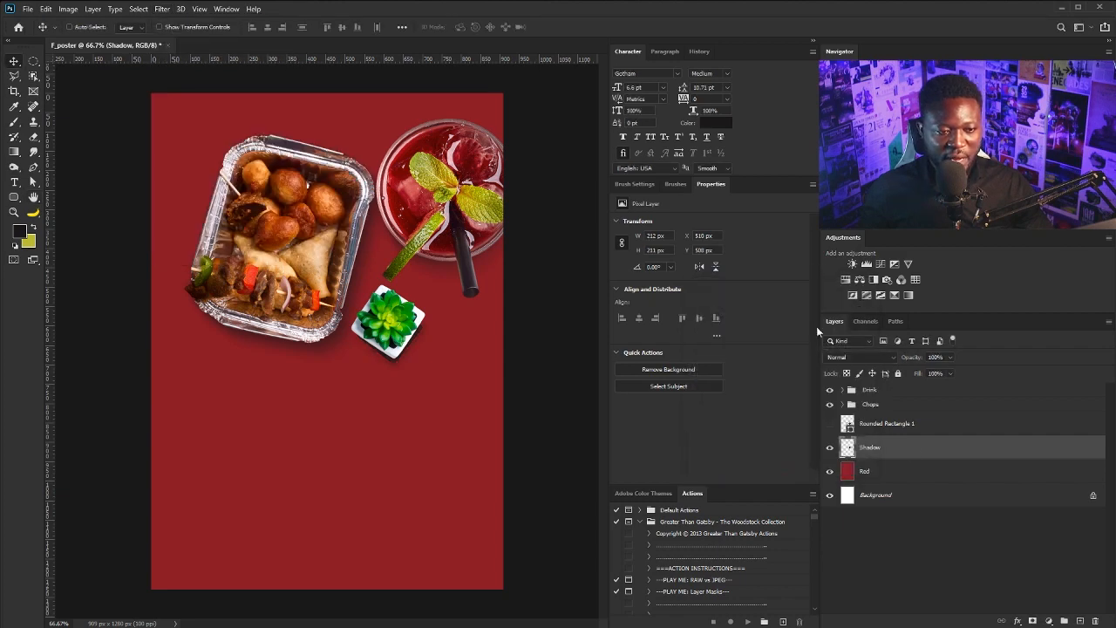
Duplicate the new Shadow layer and give the original a Motion Blur
{"action": "left_click", "coordinate": [950, 357]}
{"action": "left_click_drag", "start_coordinate": [927, 453], "coordinate": [1080, 621]}
{"action": "left_click", "coordinate": [889, 471]}
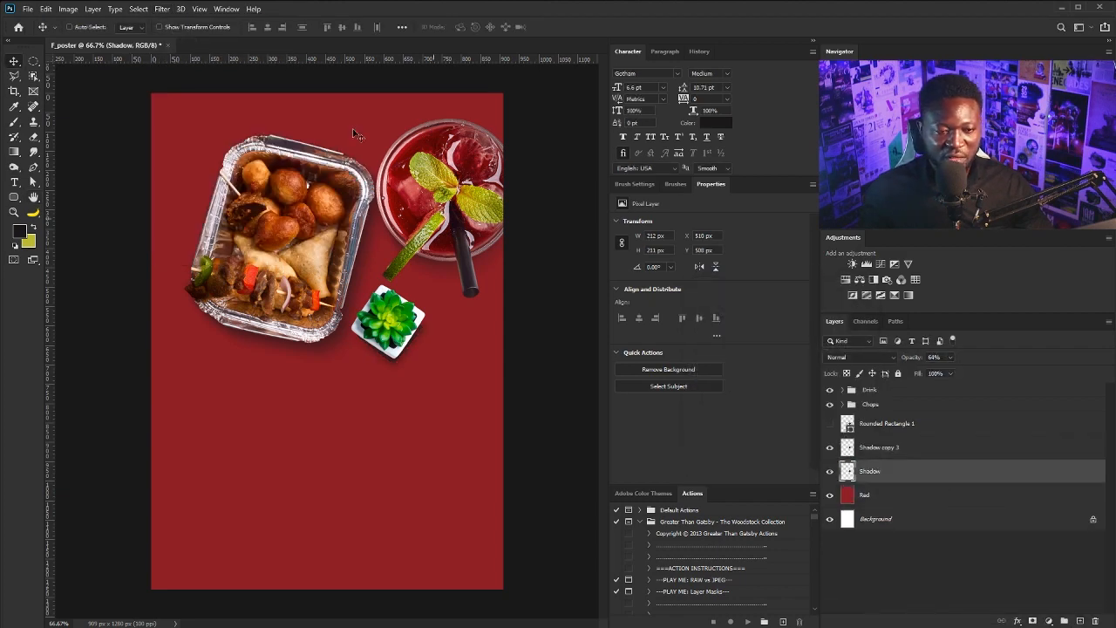
{"action": "left_click", "coordinate": [161, 9]}
{"action": "mouse_move", "coordinate": [188, 142]}
{"action": "left_click", "coordinate": [343, 206]}
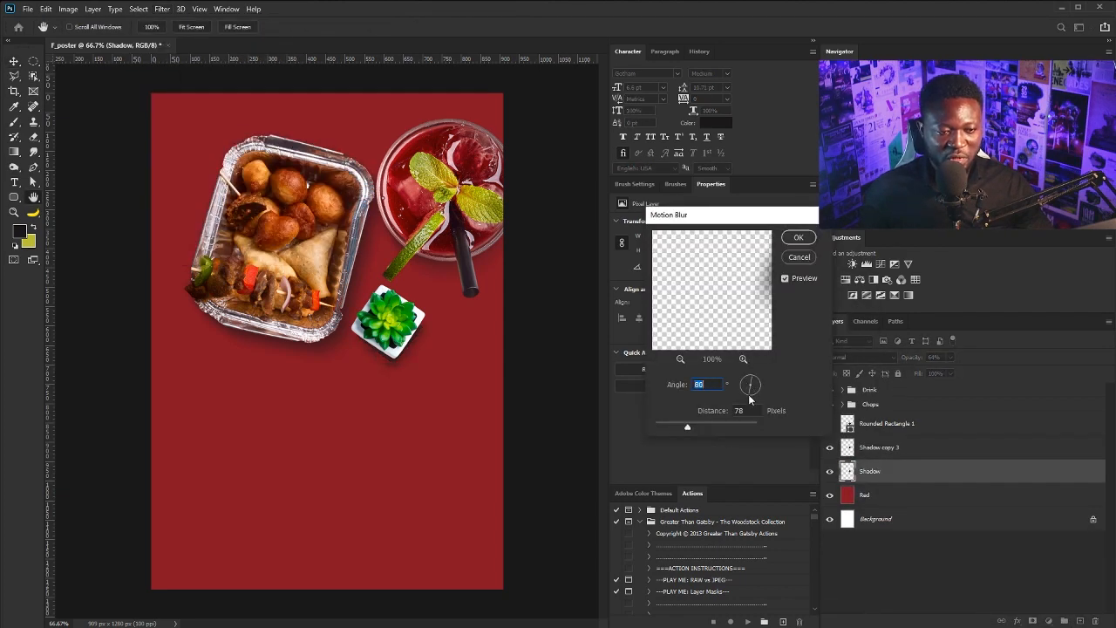
{"action": "key", "text": "Return"}
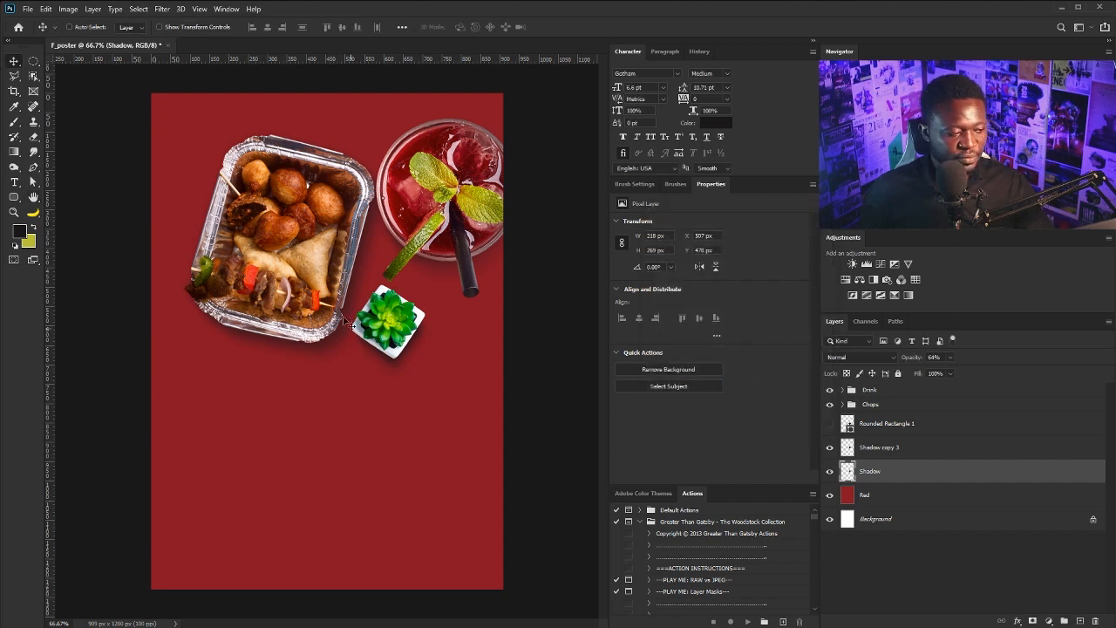
{"action": "left_click", "coordinate": [906, 448]}
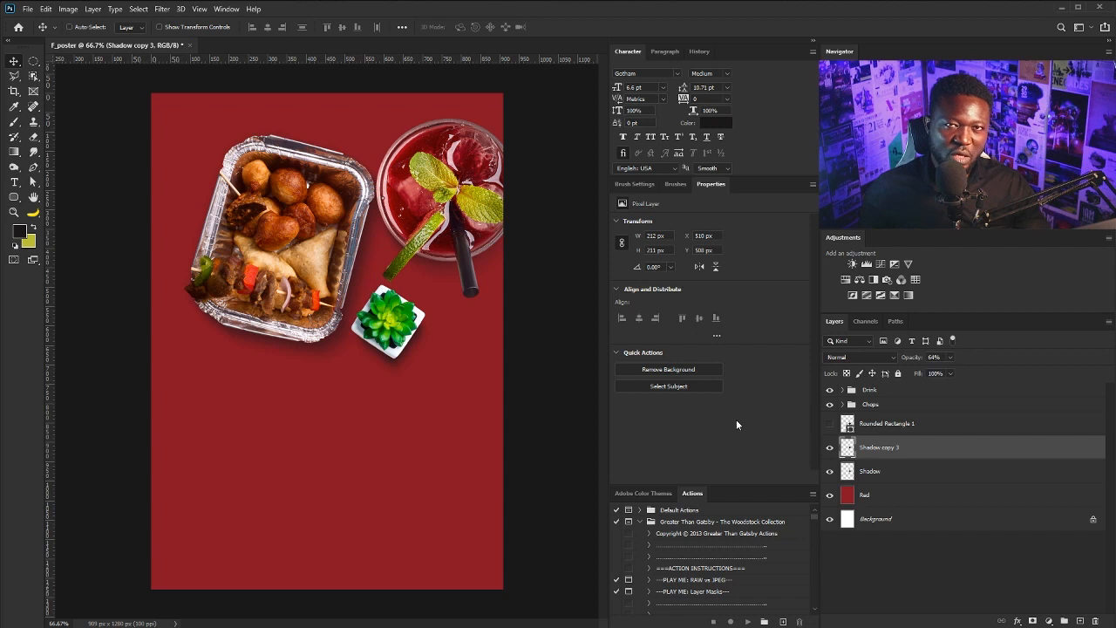
Delete the rounded rectangle layer and group the plant with its two shadows as Deco
{"action": "left_click", "coordinate": [885, 426]}
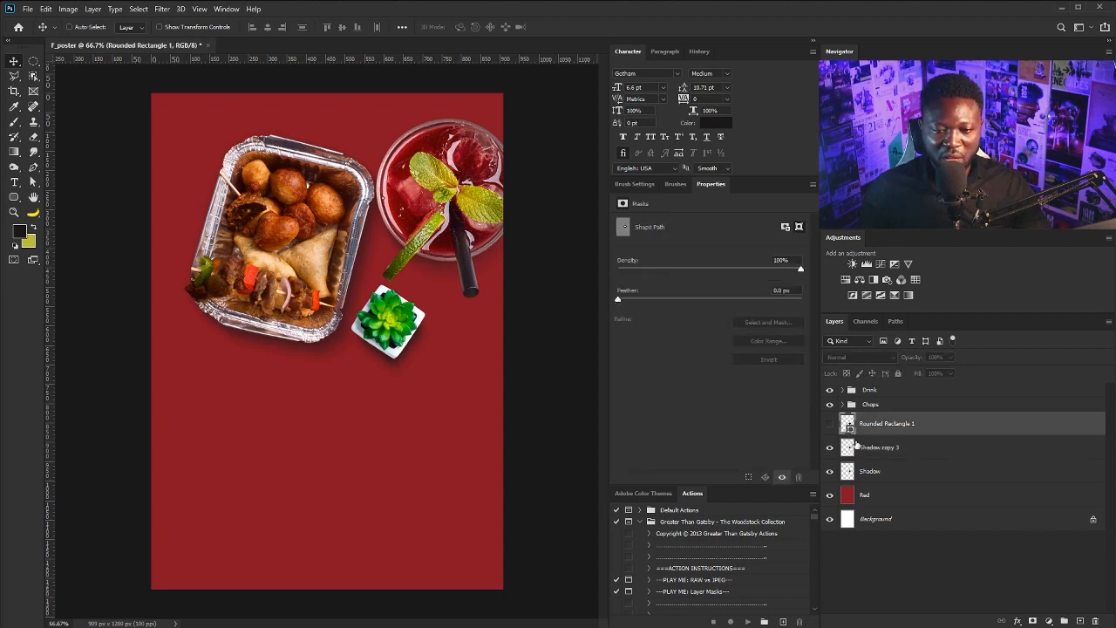
{"action": "left_click", "coordinate": [876, 467], "text": "shift"}
{"action": "left_click", "coordinate": [917, 428]}
{"action": "left_click_drag", "start_coordinate": [917, 428], "coordinate": [1093, 620]}
{"action": "right_click", "coordinate": [389, 325]}
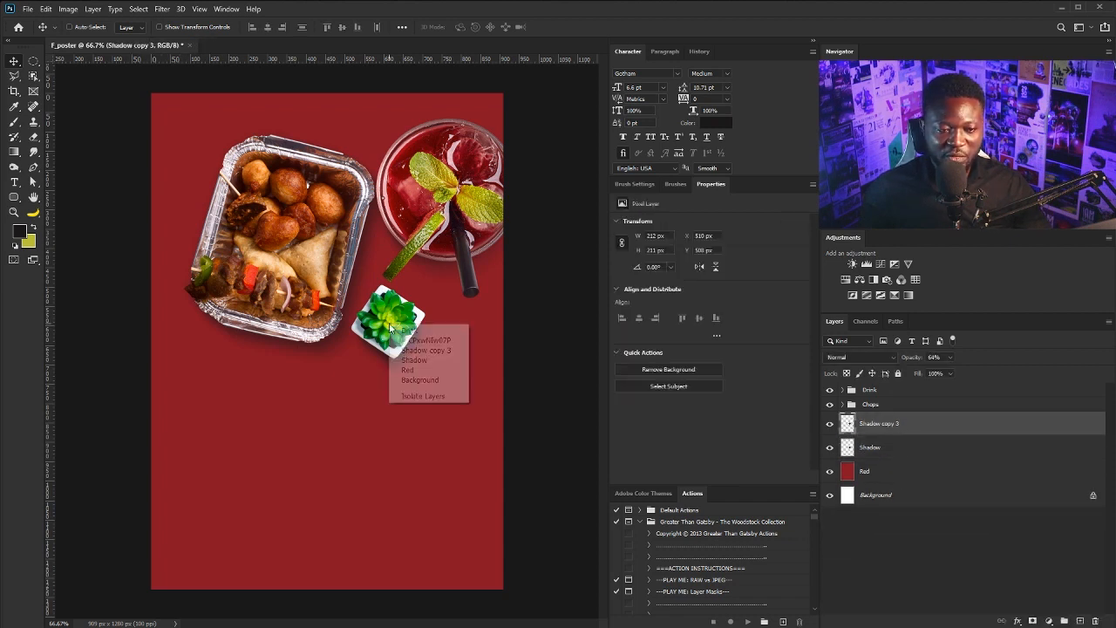
{"action": "left_click", "coordinate": [410, 339]}
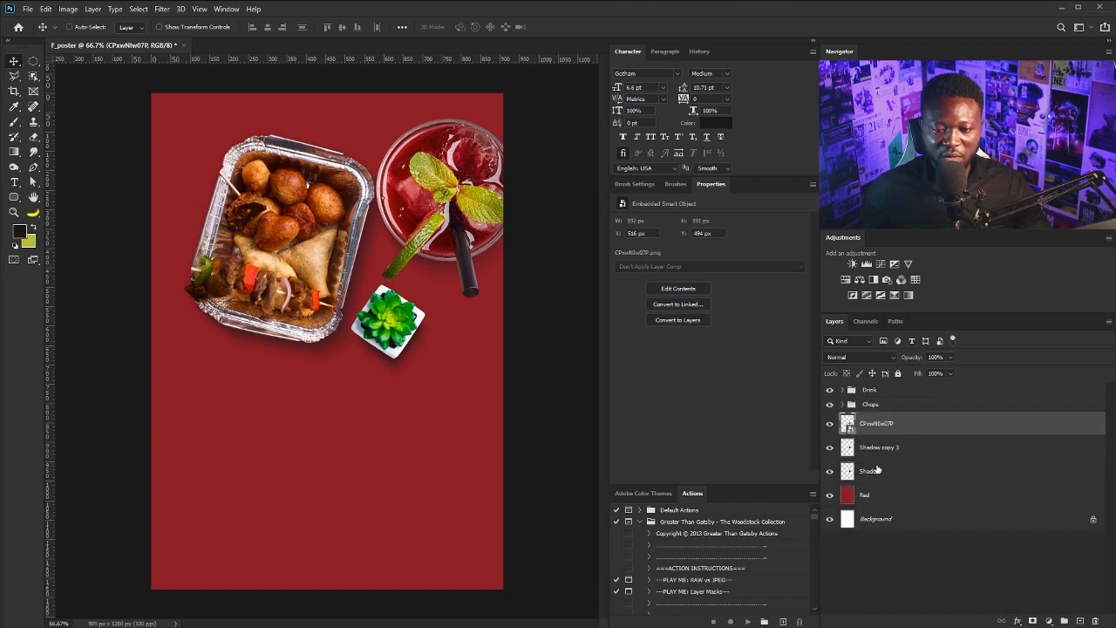
{"action": "left_click", "coordinate": [877, 469], "text": "shift"}
{"action": "key", "text": "ctrl+g"}
{"action": "double_click", "coordinate": [873, 419]}
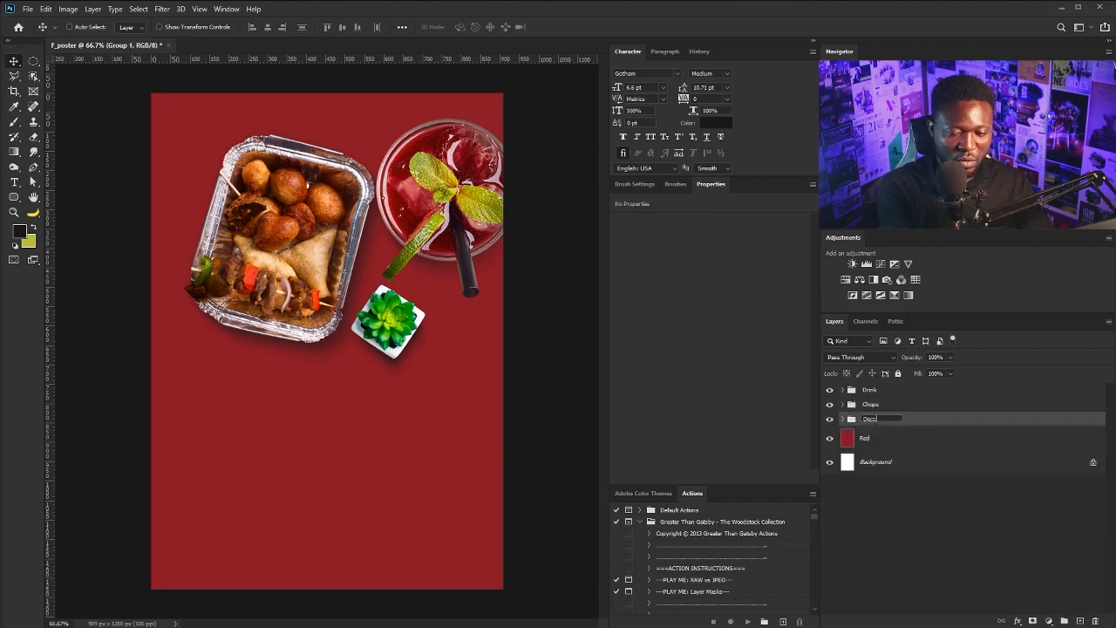
{"action": "left_click", "coordinate": [884, 437]}
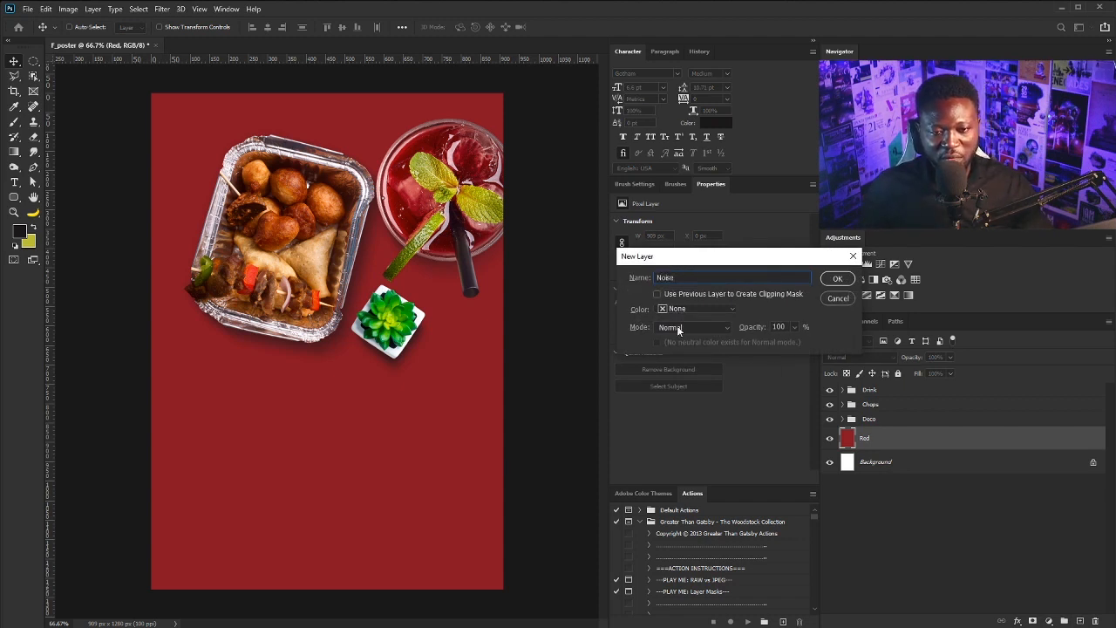
Create the Noise layer in Soft Light blend mode
{"action": "left_click", "coordinate": [678, 330]}
{"action": "left_click", "coordinate": [676, 493]}
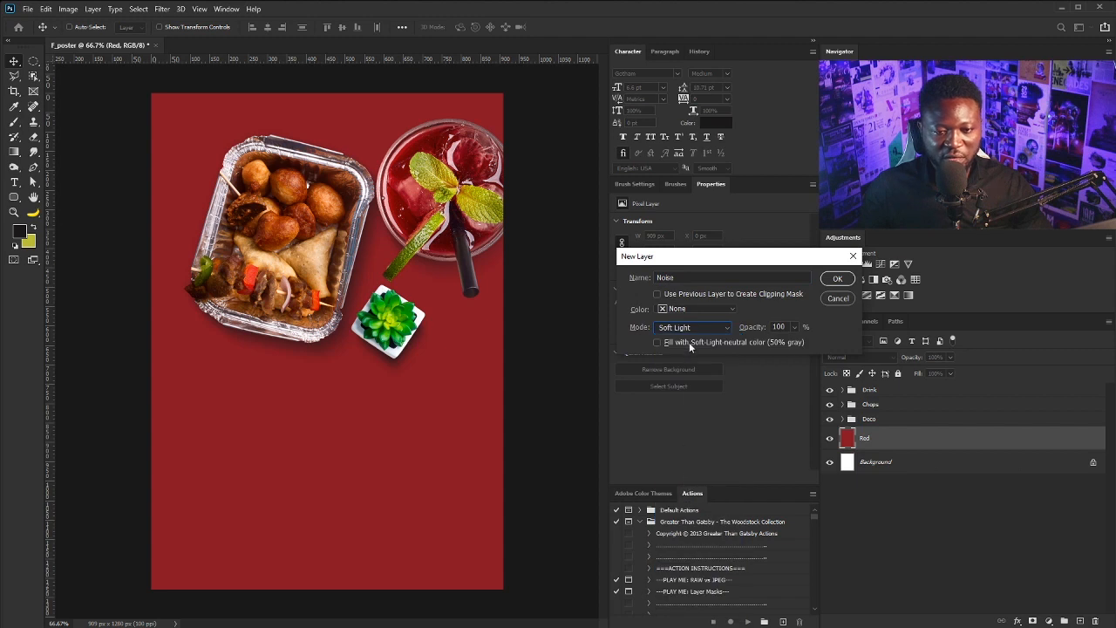
{"action": "left_click", "coordinate": [839, 279]}
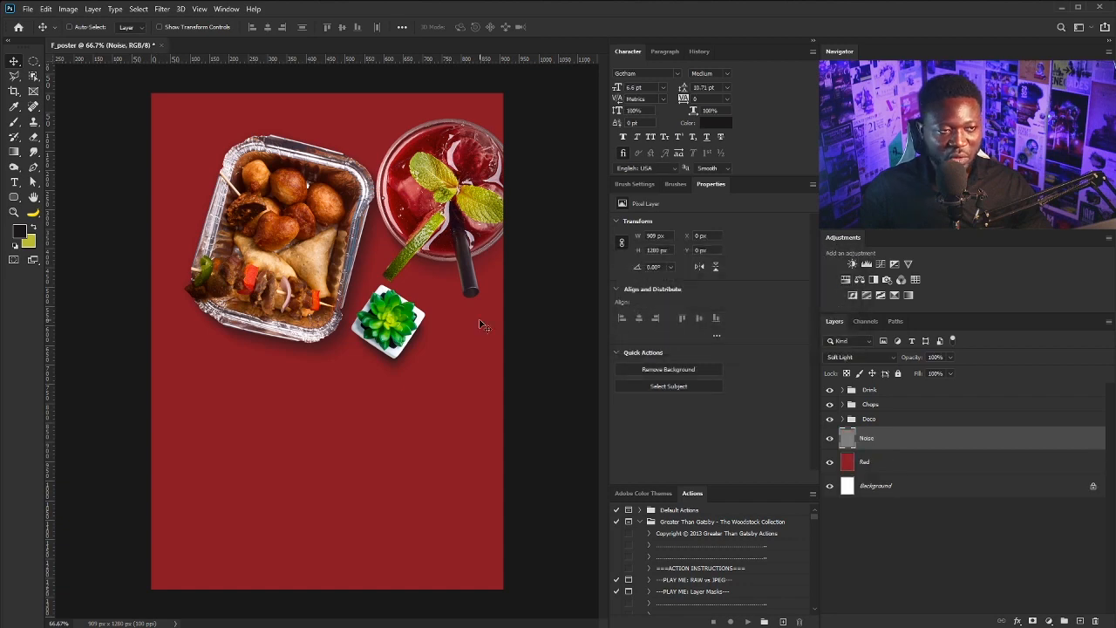
Apply Add Noise at 12.98% monochromatic and inspect the grain up close
{"action": "left_click", "coordinate": [161, 8]}
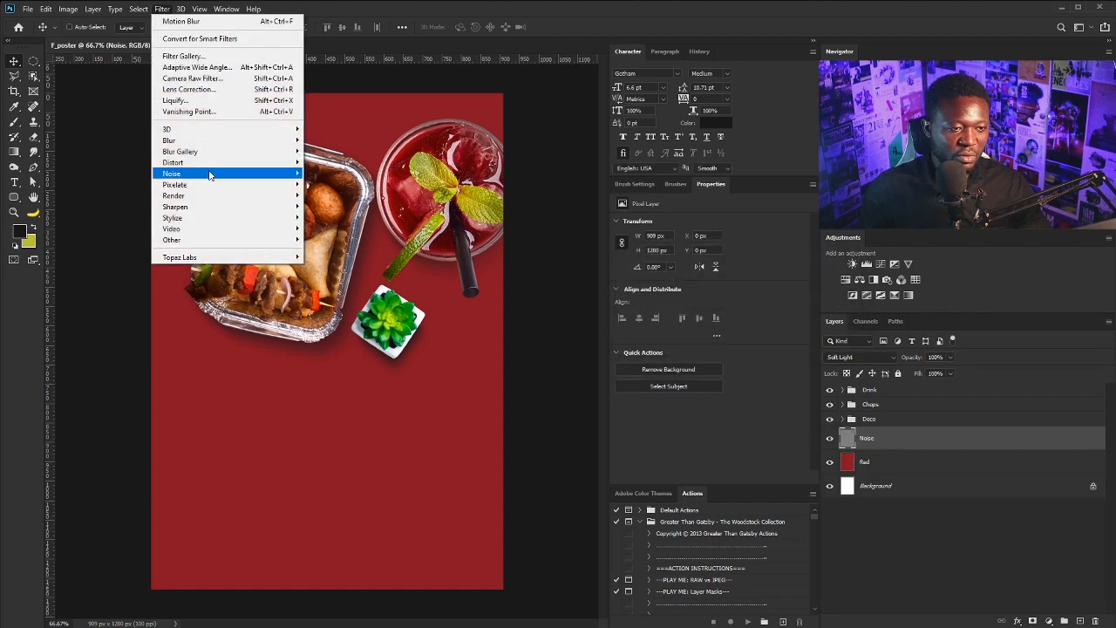
{"action": "mouse_move", "coordinate": [175, 173]}
{"action": "left_click", "coordinate": [353, 173]}
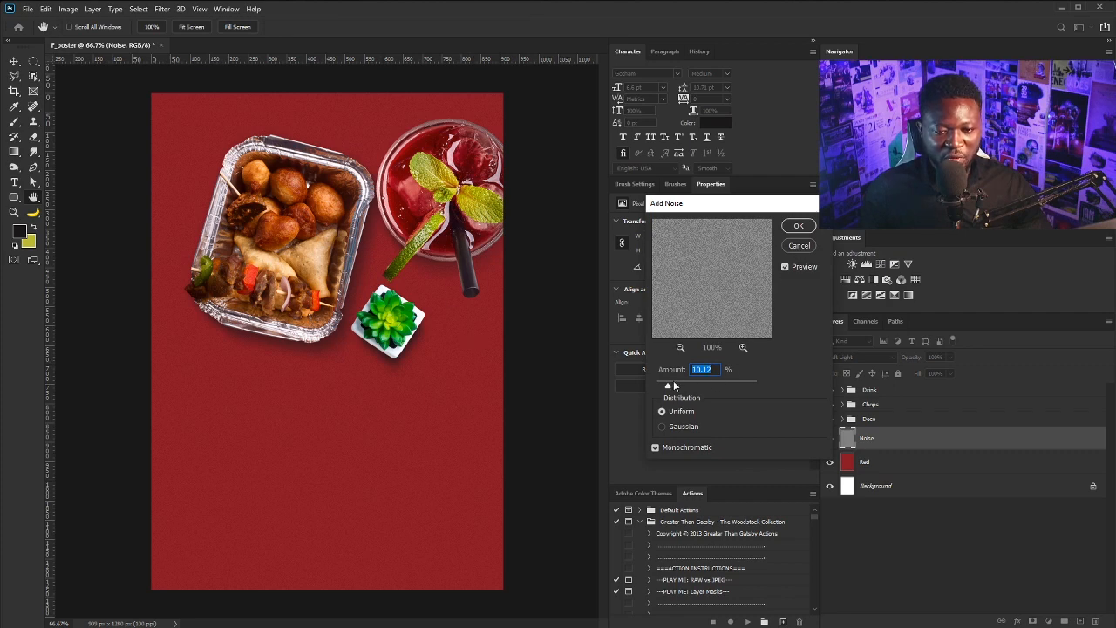
{"action": "left_click_drag", "start_coordinate": [673, 386], "coordinate": [671, 386]}
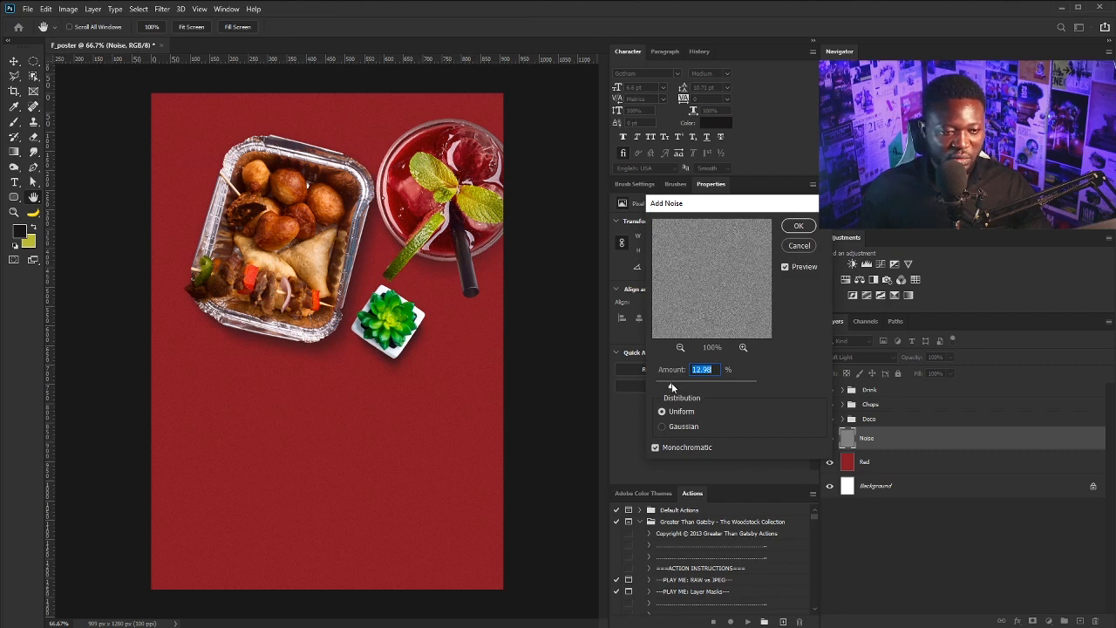
{"action": "left_click", "coordinate": [798, 226]}
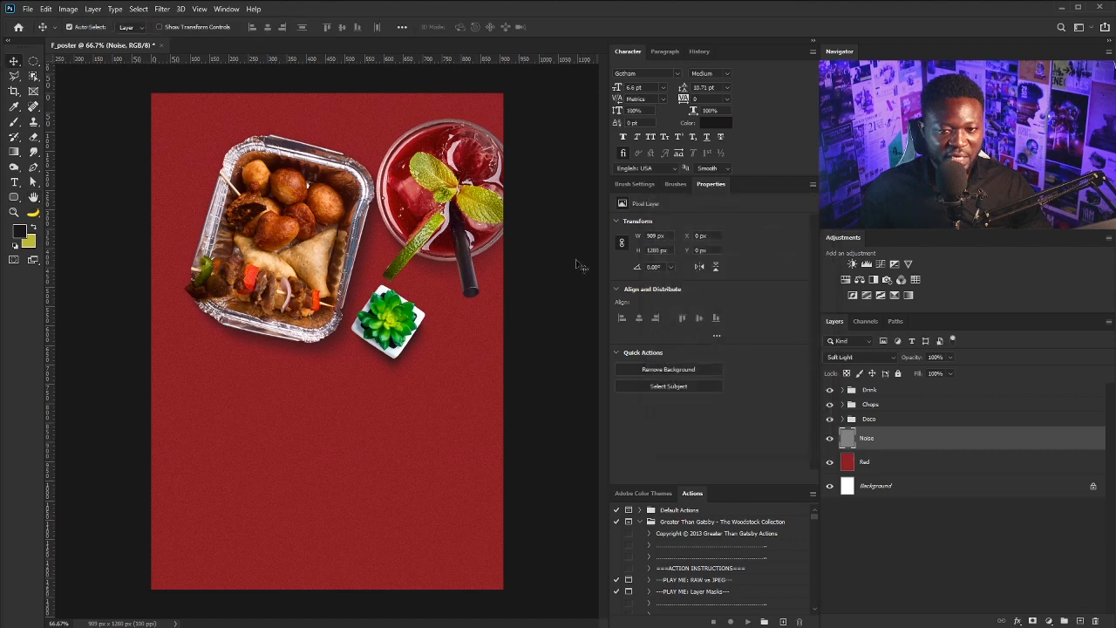
{"action": "left_click_drag", "start_coordinate": [373, 256], "coordinate": [394, 279]}
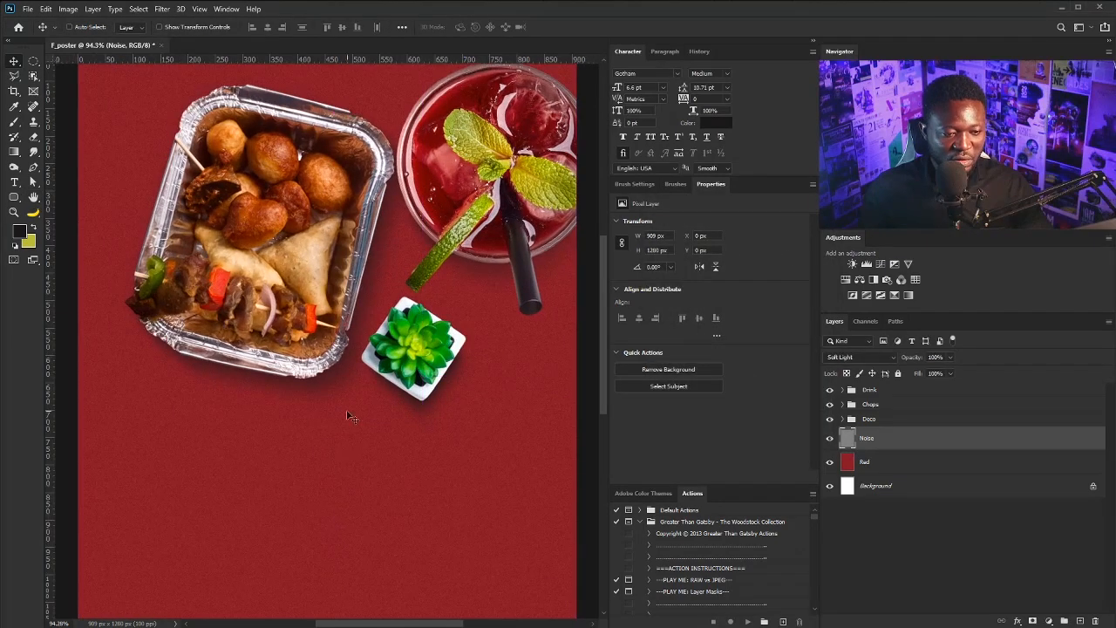
{"action": "left_click_drag", "start_coordinate": [449, 325], "coordinate": [388, 332]}
{"action": "key", "text": "ctrl+plus"}
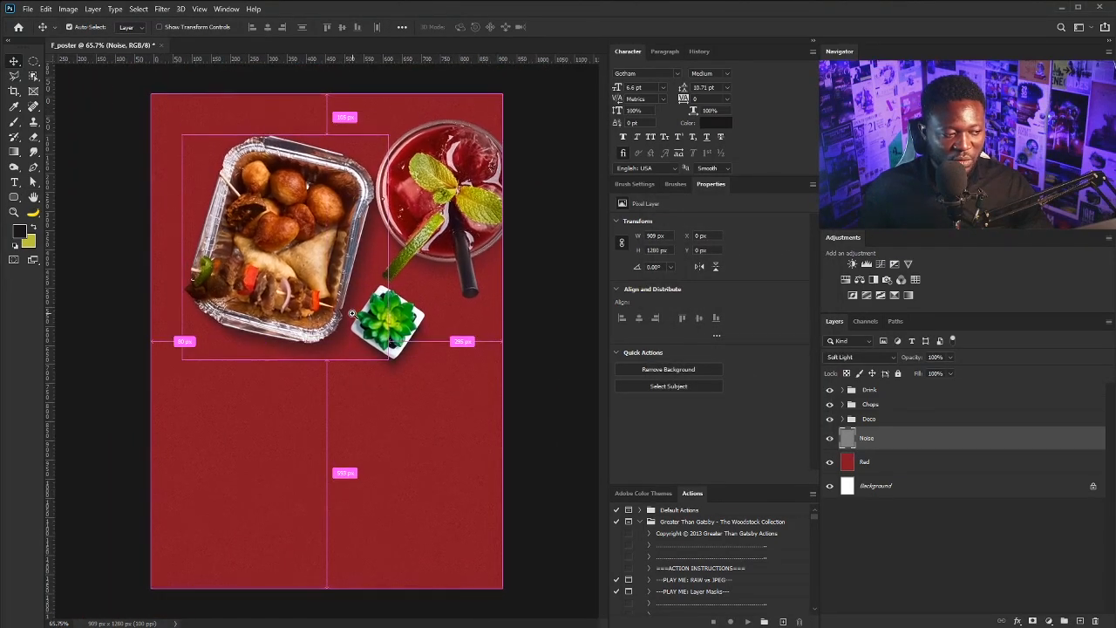
Add a darkening Curves adjustment above the Drink group and invert its mask
{"action": "left_click", "coordinate": [900, 392]}
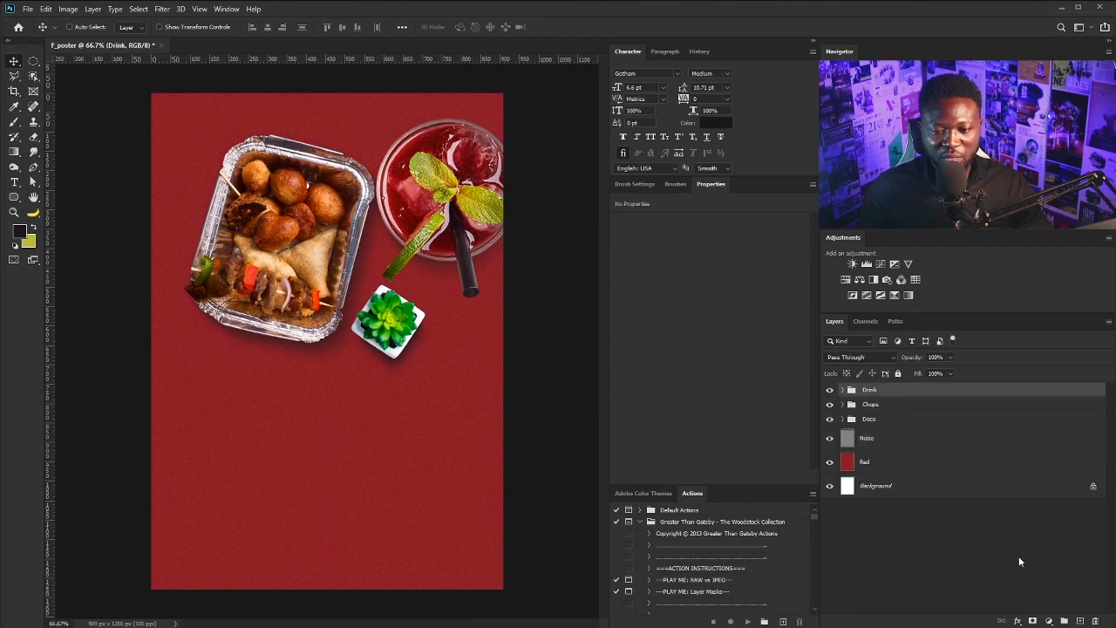
{"action": "left_click", "coordinate": [880, 263]}
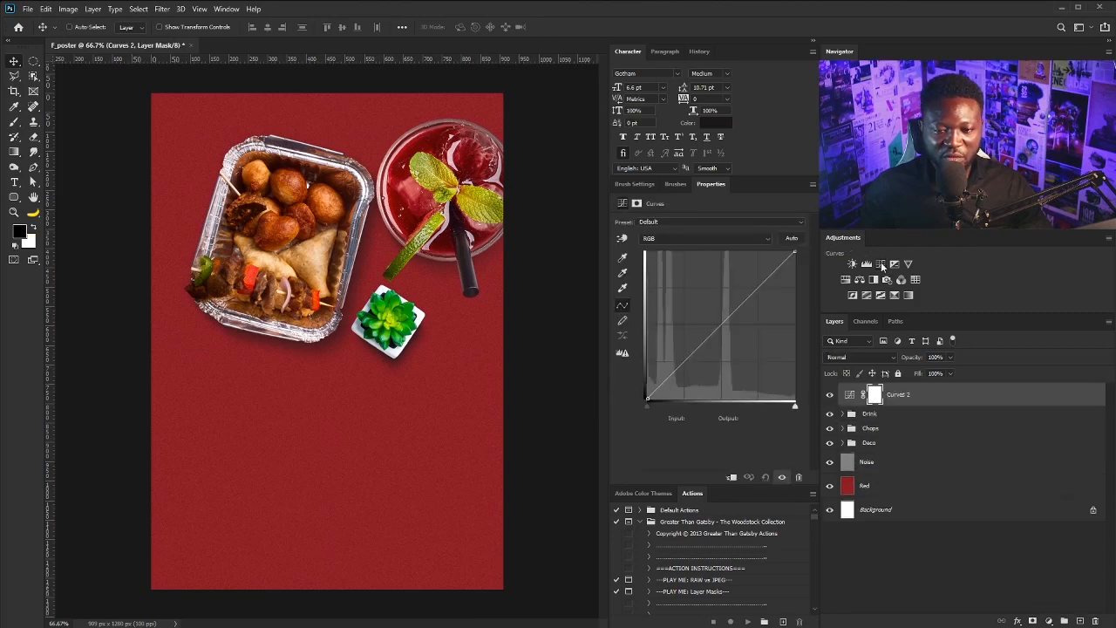
{"action": "left_click_drag", "start_coordinate": [719, 323], "coordinate": [739, 346]}
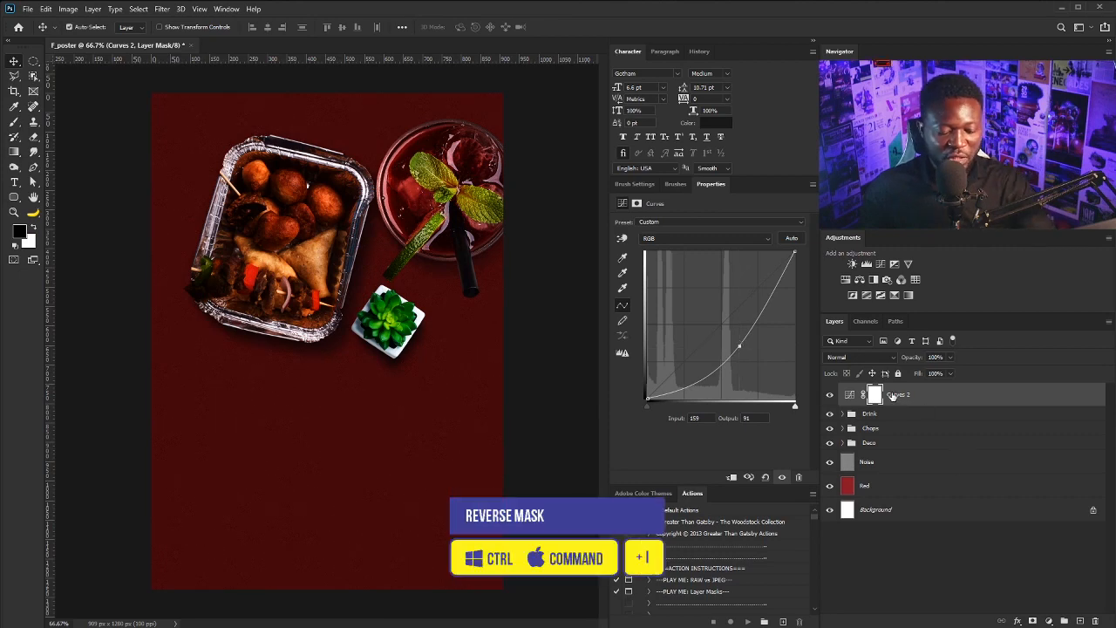
{"action": "key", "text": "ctrl+i"}
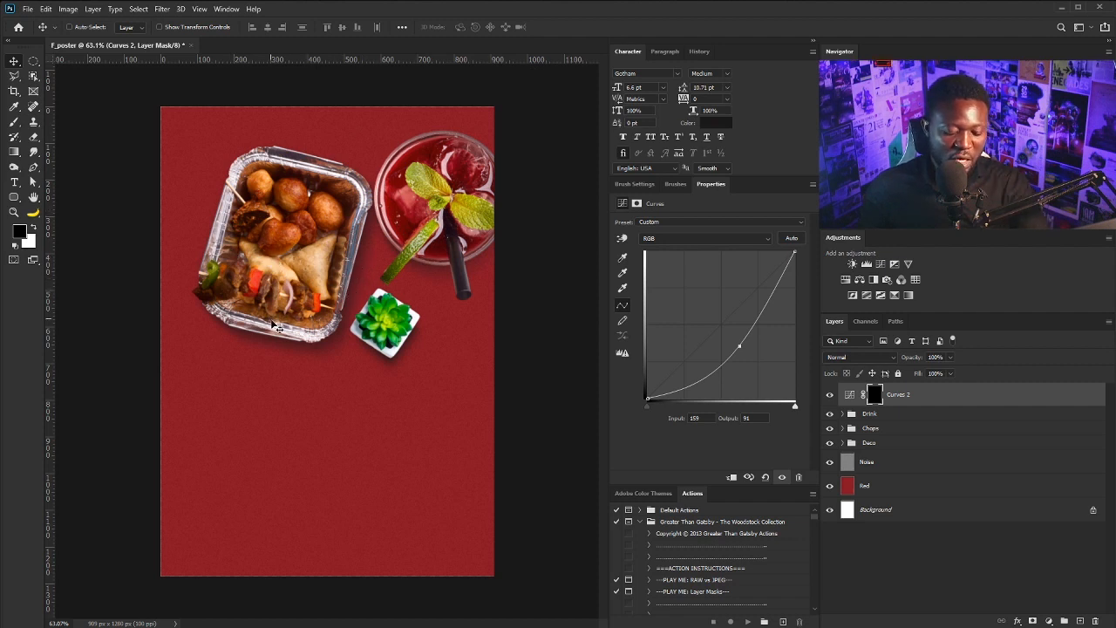
Set up a 500 px white brush, test a stroke on the lower-left, then undo it
{"action": "key", "text": "b"}
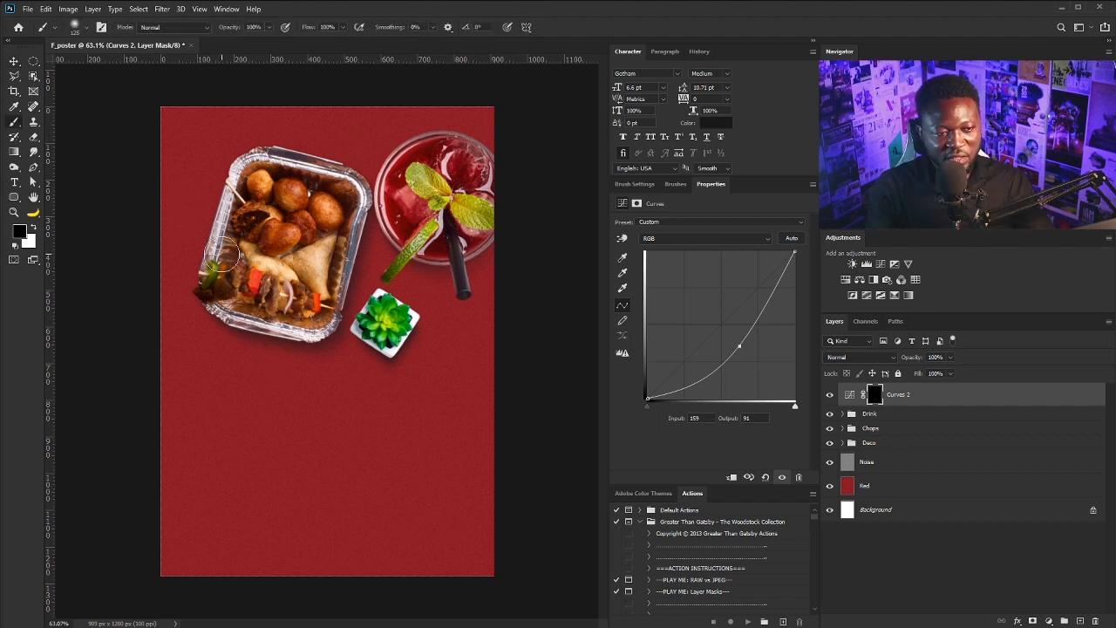
{"action": "key", "text": "bracketright"}
{"action": "key", "text": "bracketright"}
{"action": "key", "text": "bracketright"}
{"action": "key", "text": "bracketright"}
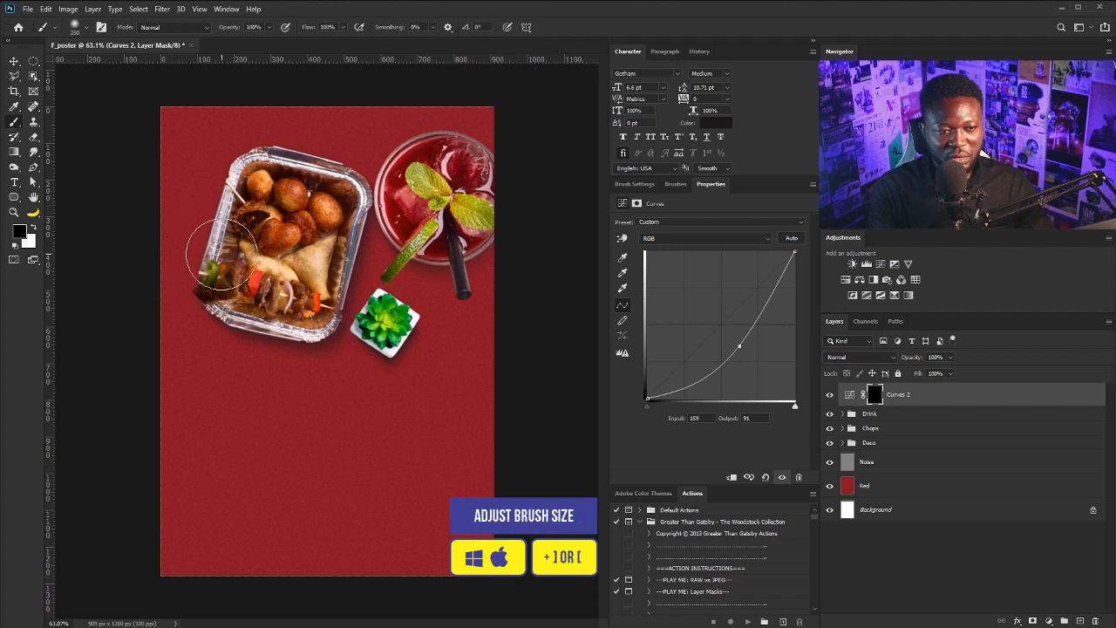
{"action": "key", "text": "bracketright"}
{"action": "left_click", "coordinate": [634, 184]}
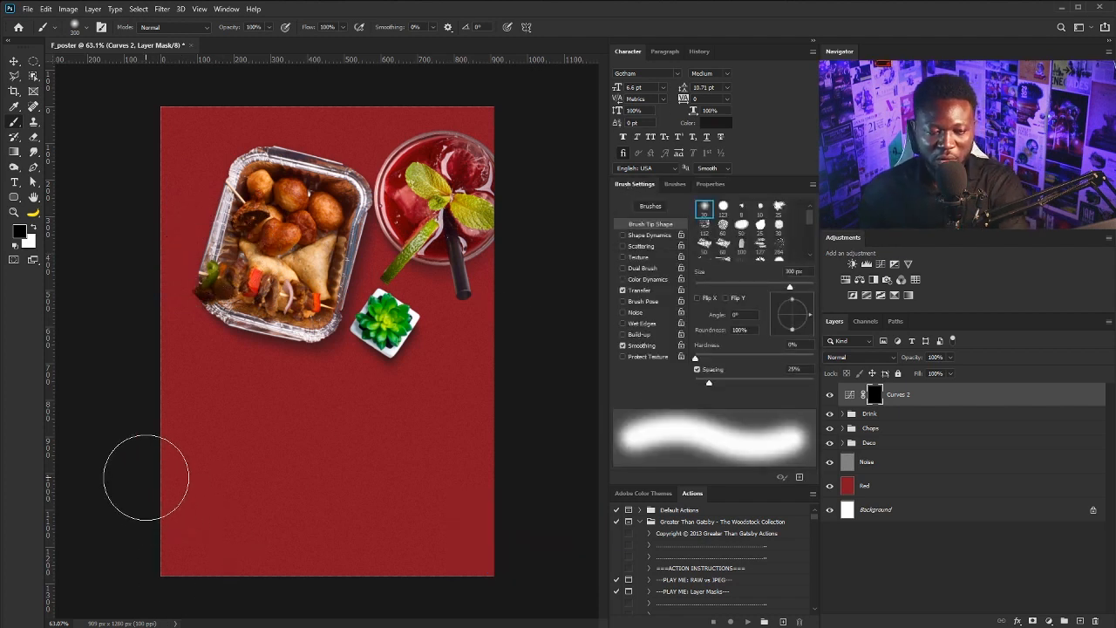
{"action": "key", "text": "bracketright"}
{"action": "key", "text": "bracketright"}
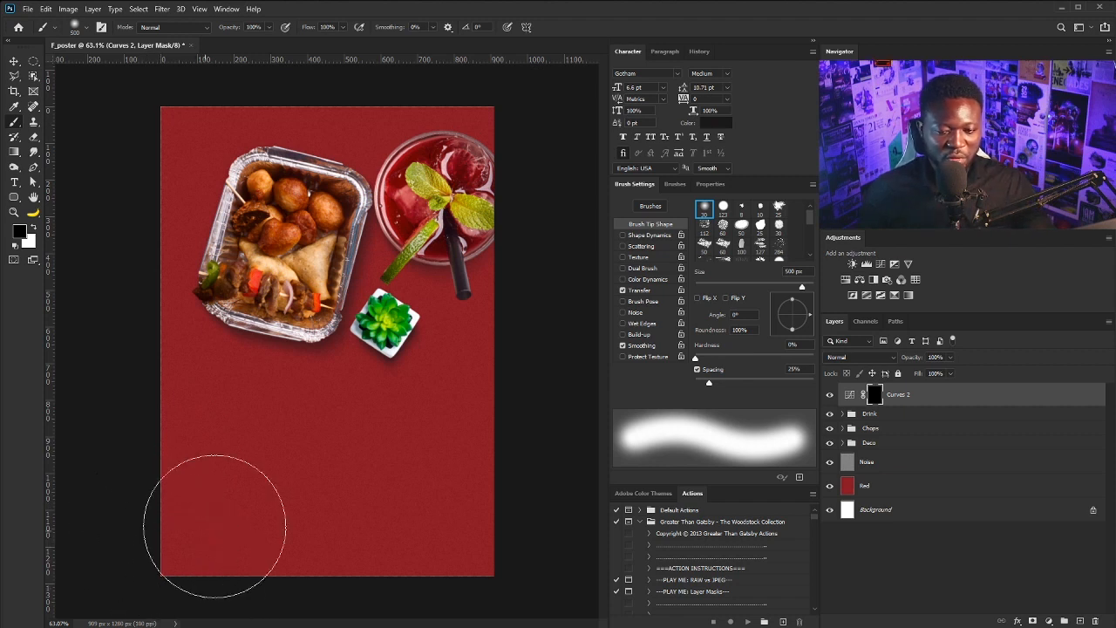
{"action": "left_click", "coordinate": [33, 226]}
{"action": "left_click_drag", "start_coordinate": [149, 538], "coordinate": [218, 541]}
{"action": "key", "text": "ctrl+z"}
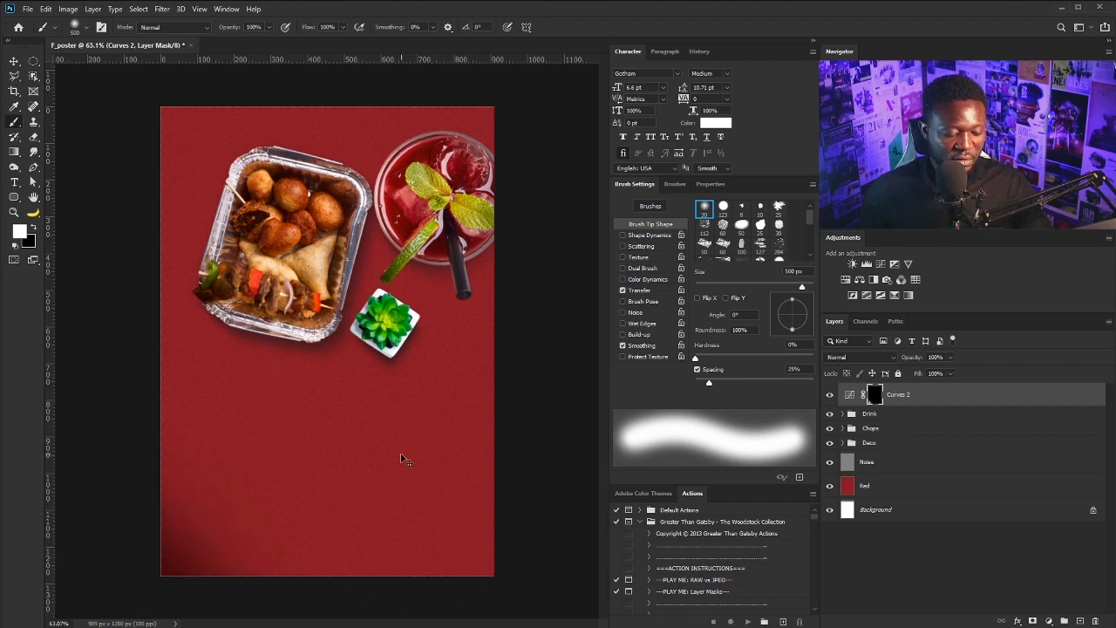
{"action": "key", "text": "ctrl+minus"}
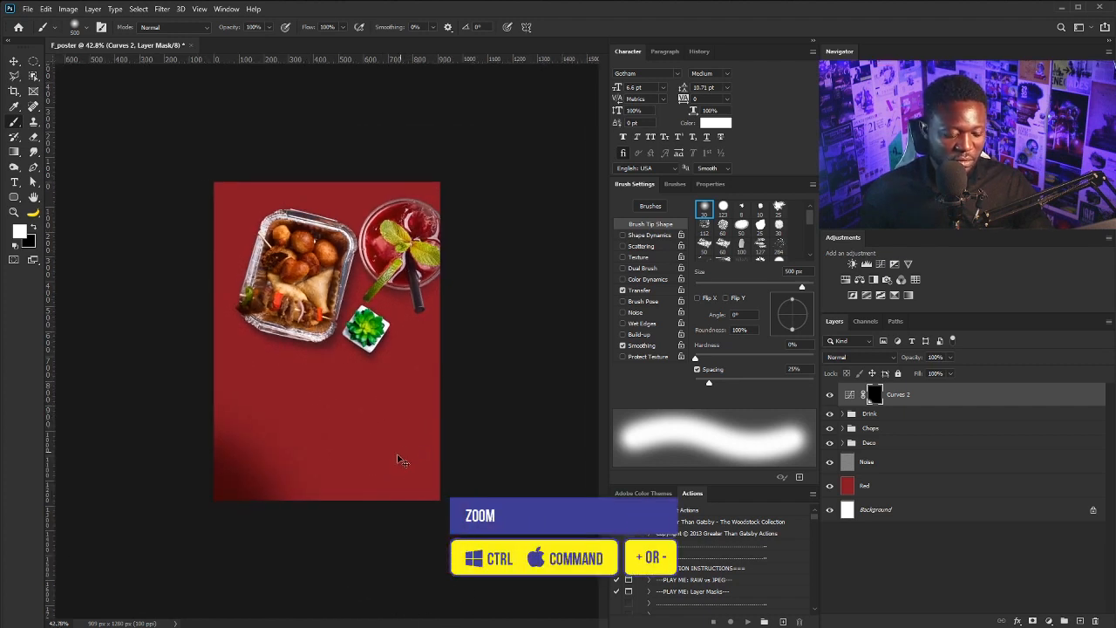
{"action": "key", "text": "ctrl+z"}
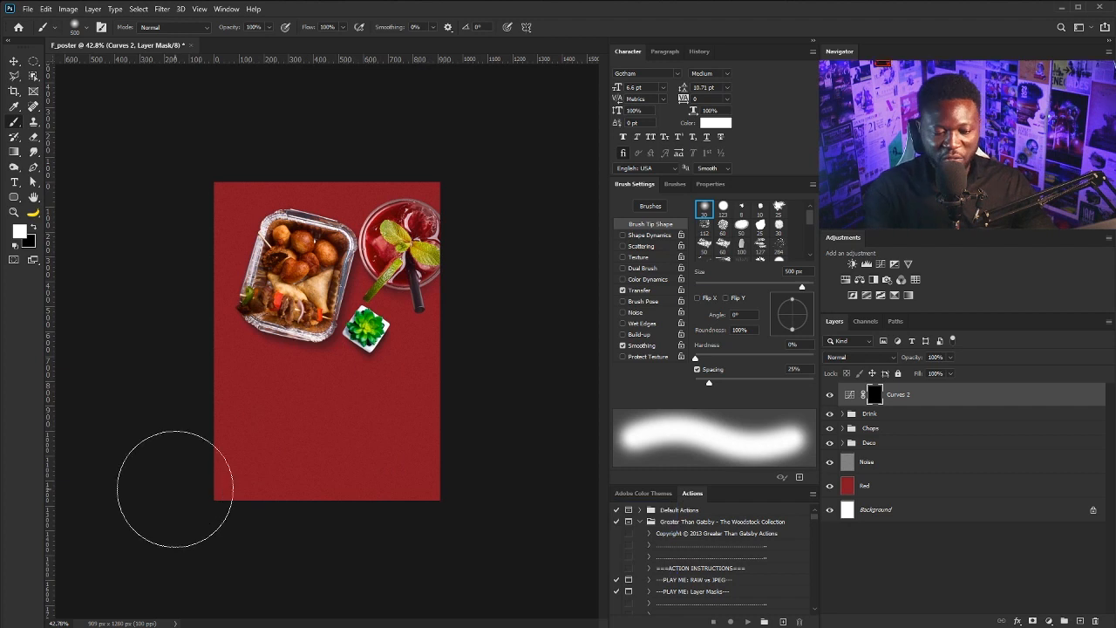
Paint the mask along the bottom and upper-left edges with a 900 px, 15% flow brush
{"action": "key", "text": "bracketright"}
{"action": "key", "text": "bracketright"}
{"action": "key", "text": "bracketright"}
{"action": "key", "text": "bracketright"}
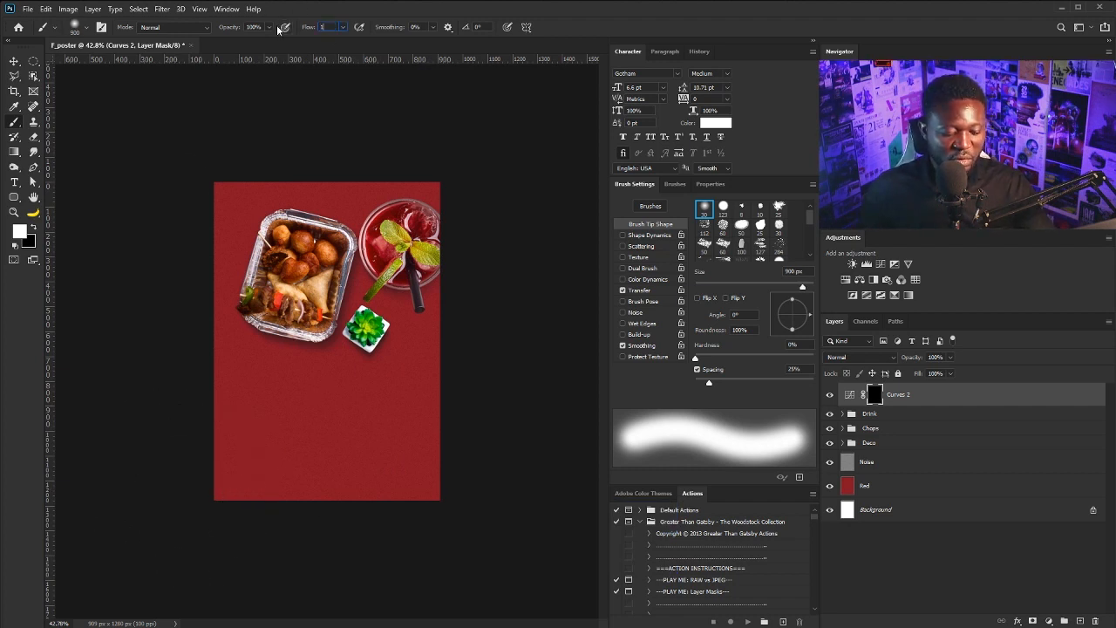
{"action": "key", "text": "Return"}
{"action": "mouse_move", "coordinate": [155, 492]}
{"action": "left_mouse_down"}
{"action": "mouse_move", "coordinate": [209, 535]}
{"action": "mouse_move", "coordinate": [94, 231]}
{"action": "left_mouse_up"}
{"action": "scroll", "coordinate": [330, 340], "scroll_direction": "up", "scroll_amount": 3}
{"action": "key", "text": "v"}
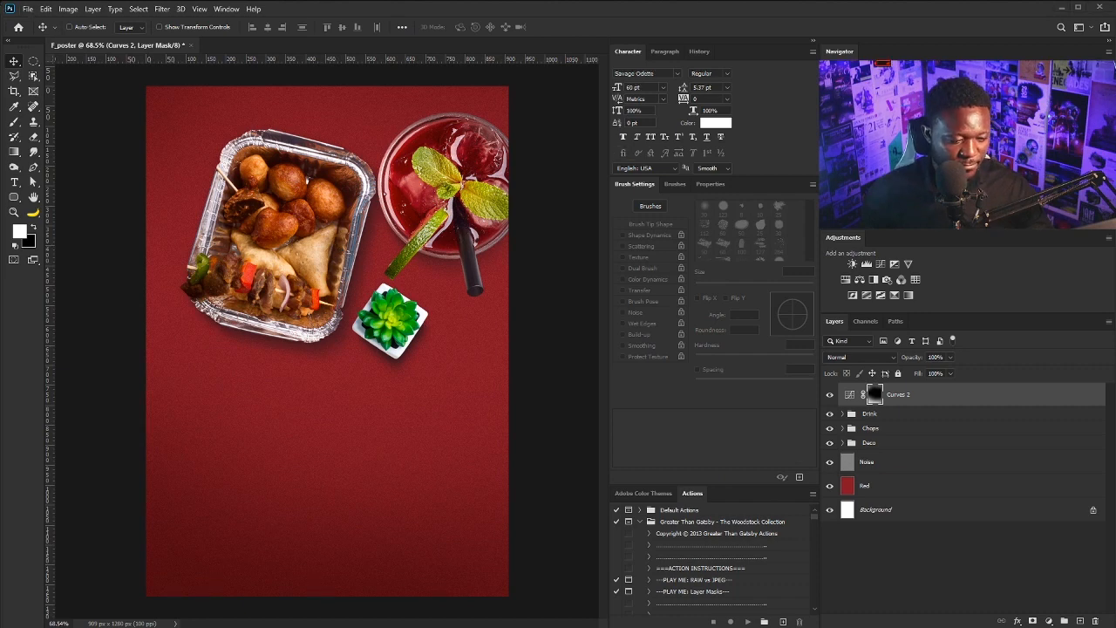
Add a 'REE' title below the plant, then enlarge it and position it beneath the food
{"action": "key", "text": "t"}
{"action": "left_click", "coordinate": [236, 418]}
{"action": "type", "text": "REE"}
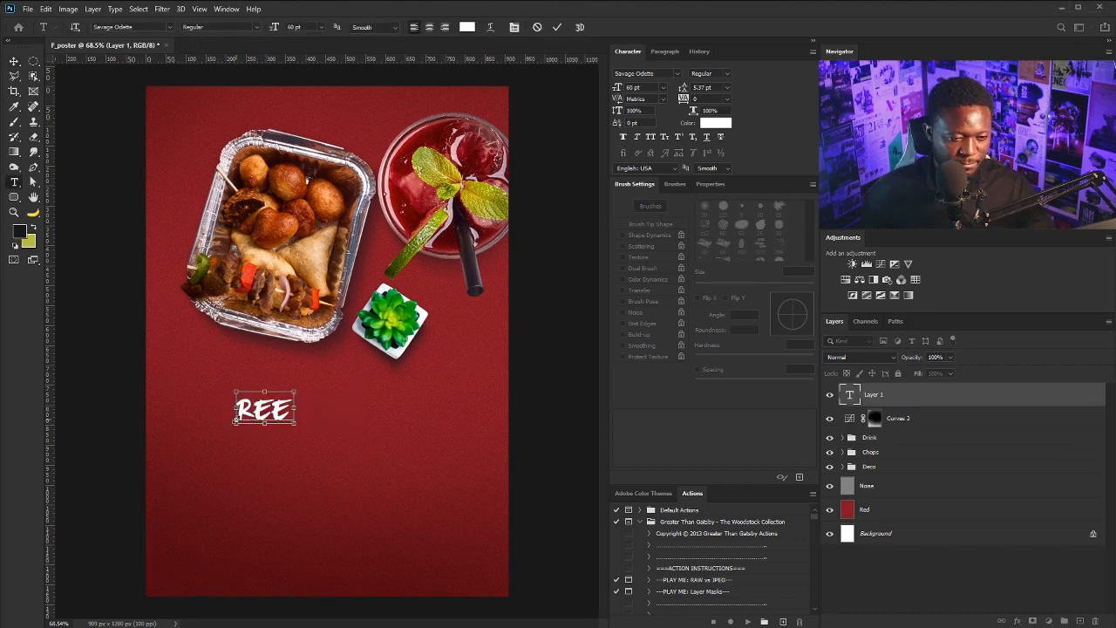
{"action": "left_click", "coordinate": [16, 63]}
{"action": "key", "text": "ctrl+t"}
{"action": "left_click_drag", "start_coordinate": [292, 428], "coordinate": [425, 500]}
{"action": "left_click_drag", "start_coordinate": [381, 442], "coordinate": [364, 434]}
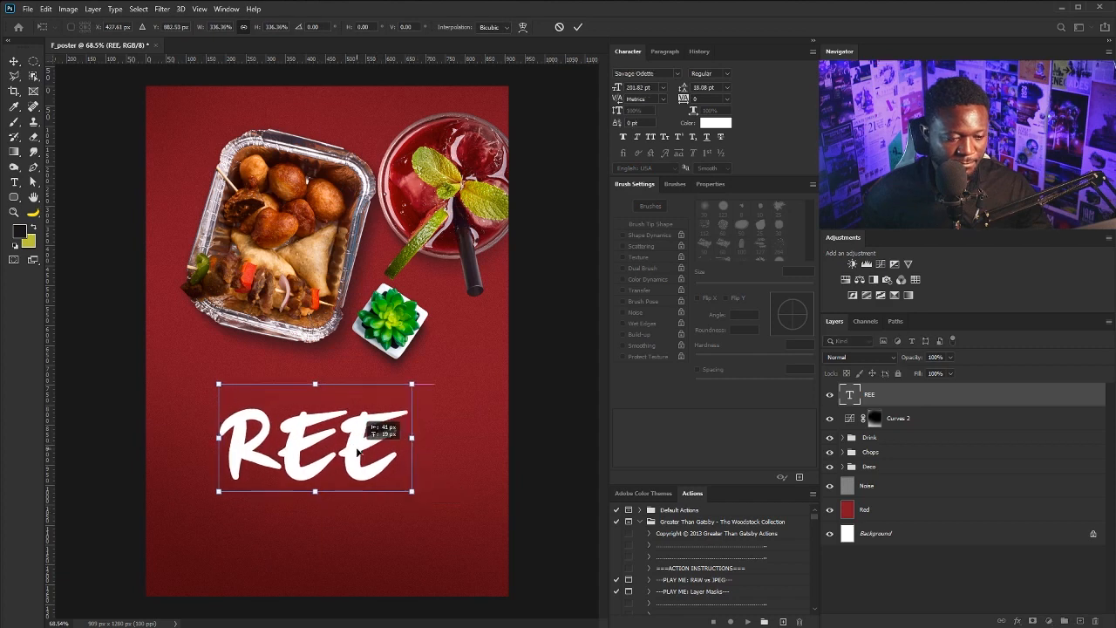
{"action": "key", "text": "Return"}
Duplicate the REE title below itself and change its text to SNACKS at 72 pt
{"action": "left_click_drag", "start_coordinate": [290, 444], "coordinate": [296, 404]}
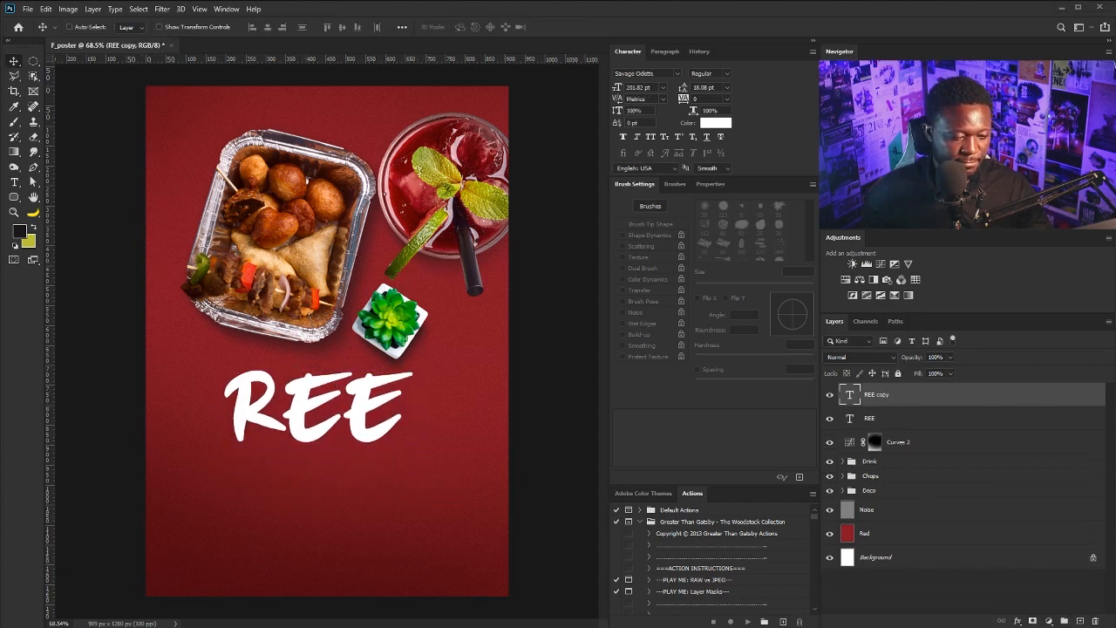
{"action": "left_click_drag", "start_coordinate": [343, 410], "coordinate": [344, 466]}
{"action": "double_click", "coordinate": [344, 466]}
{"action": "type", "text": "SNACKS"}
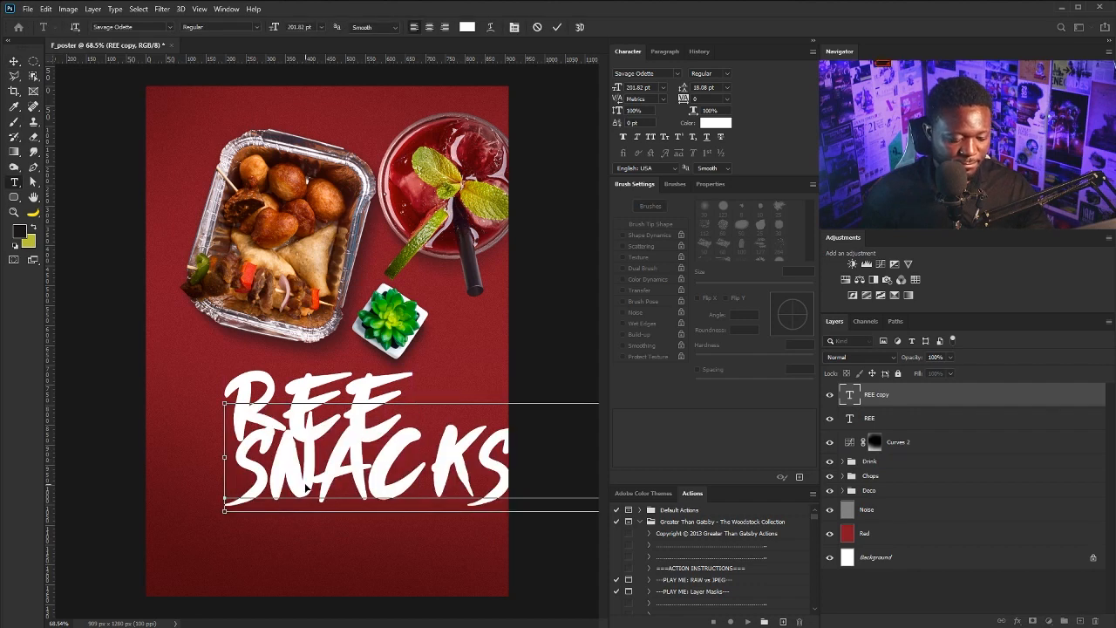
{"action": "key", "text": "ctrl+a"}
{"action": "left_click", "coordinate": [662, 88]}
{"action": "left_click", "coordinate": [644, 236]}
Make the subtitle 'SNACKS &' over 'PASTRIES' on two lines with wider line spacing
{"action": "left_click_drag", "start_coordinate": [390, 480], "coordinate": [329, 480]}
{"action": "type", "text": "&"}
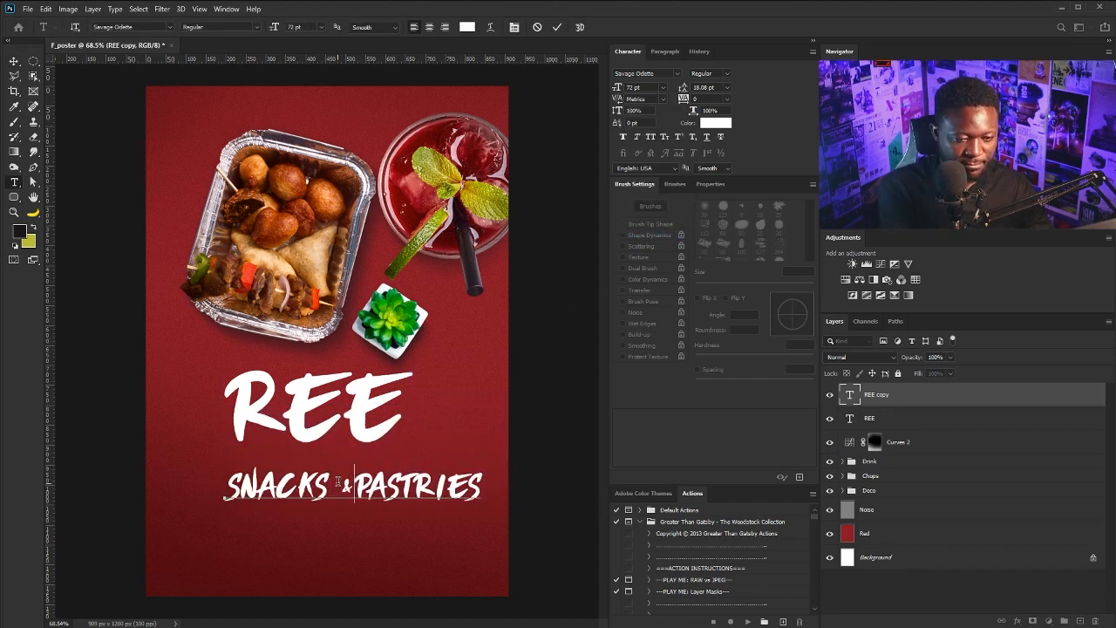
{"action": "key", "text": "Return"}
{"action": "key", "text": "ctrl+a"}
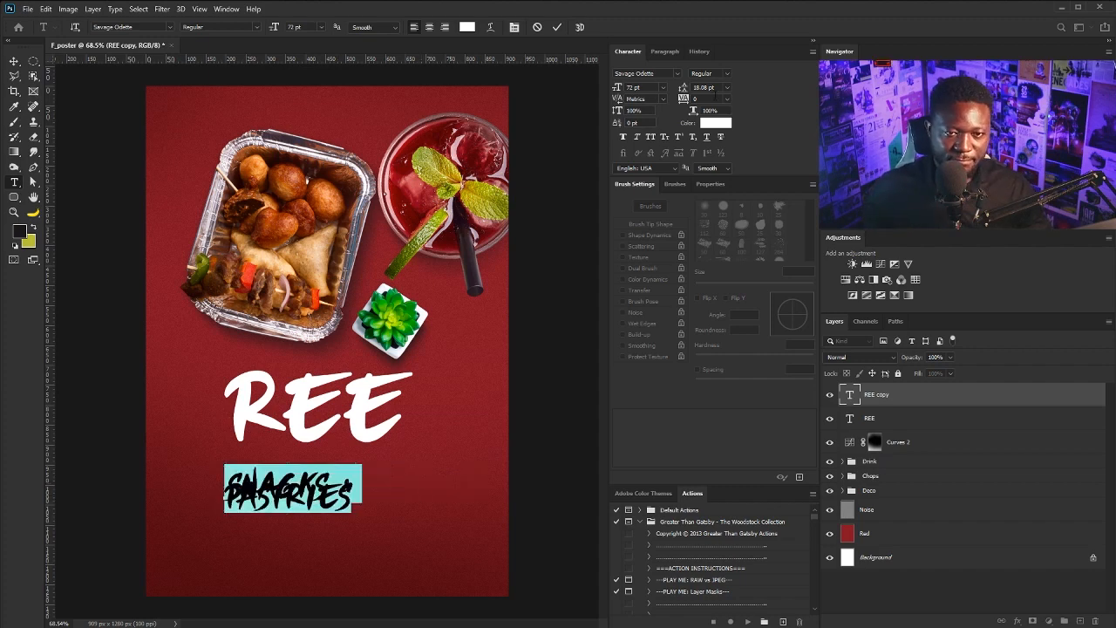
{"action": "key", "text": "Up"}
{"action": "key", "text": "Up"}
{"action": "key", "text": "Up"}
{"action": "key", "text": "Up"}
{"action": "key", "text": "Up"}
{"action": "key", "text": "Up"}
{"action": "key", "text": "Up"}
{"action": "key", "text": "Up"}
{"action": "key", "text": "Up"}
{"action": "key", "text": "Up"}
{"action": "key", "text": "Up"}
{"action": "key", "text": "Up"}
{"action": "key", "text": "Up"}
{"action": "key", "text": "Up"}
{"action": "key", "text": "Up"}
{"action": "key", "text": "Up"}
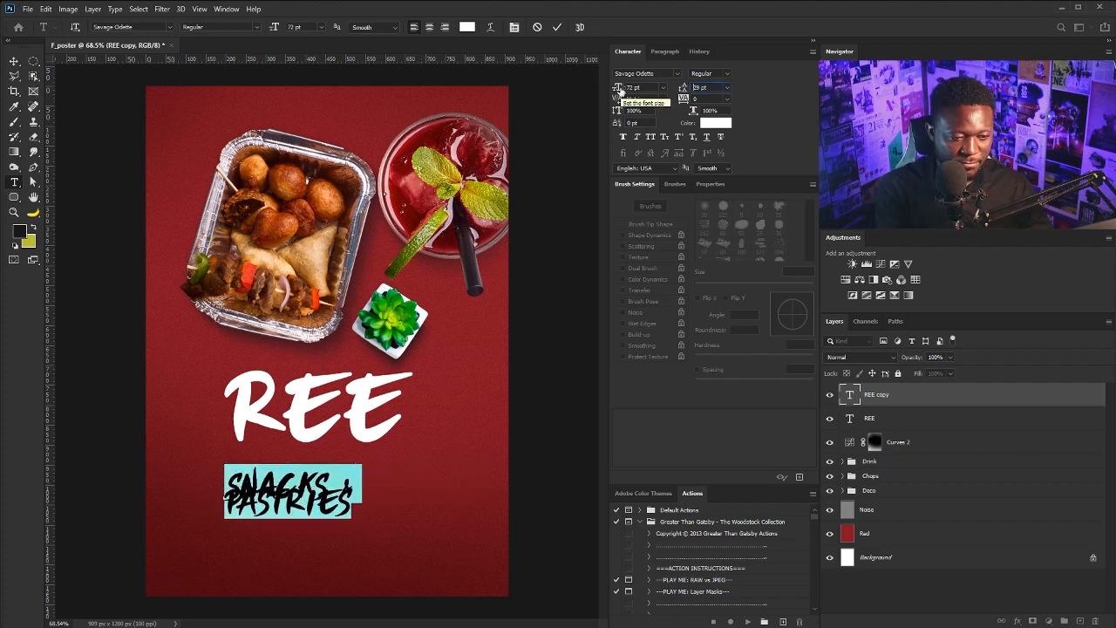
{"action": "key", "text": "Up"}
{"action": "key", "text": "Up"}
{"action": "key", "text": "Up"}
{"action": "key", "text": "Up"}
{"action": "key", "text": "Up"}
{"action": "key", "text": "Up"}
{"action": "key", "text": "Up"}
{"action": "key", "text": "Up"}
{"action": "key", "text": "Up"}
{"action": "key", "text": "Up"}
{"action": "key", "text": "Up"}
{"action": "key", "text": "Up"}
{"action": "key", "text": "Up"}
{"action": "key", "text": "Up"}
{"action": "key", "text": "Up"}
{"action": "key", "text": "Up"}
{"action": "key", "text": "Up"}
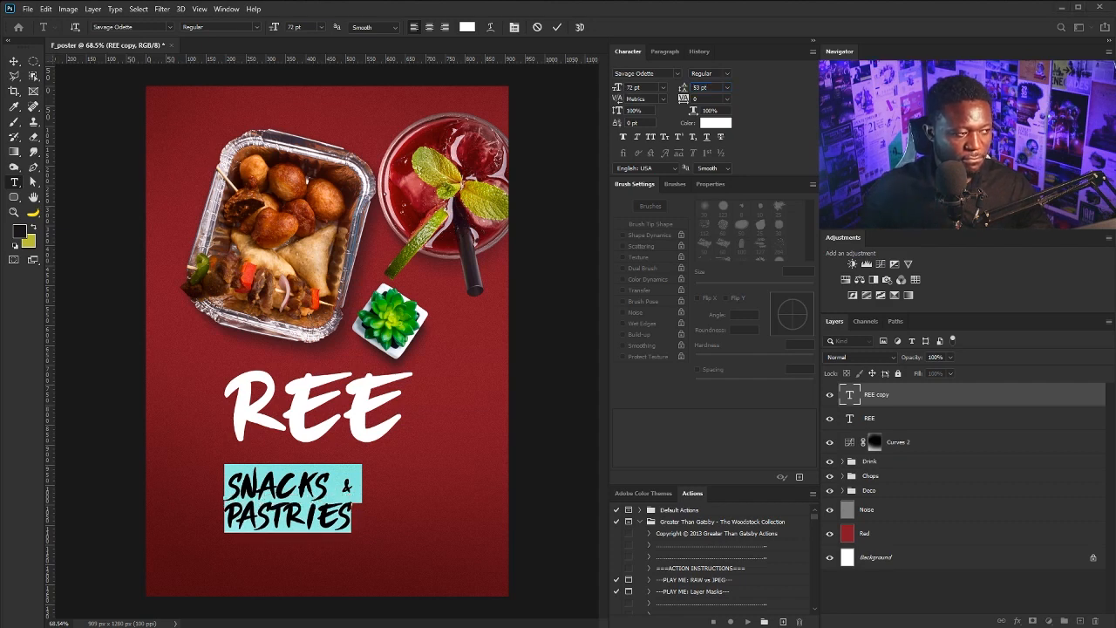
{"action": "left_click", "coordinate": [230, 513]}
{"action": "key", "text": "BackSpace"}
{"action": "key", "text": "BackSpace"}
{"action": "key", "text": "BackSpace"}
{"action": "key", "text": "BackSpace"}
{"action": "key", "text": "BackSpace"}
{"action": "key", "text": "BackSpace"}
{"action": "key", "text": "BackSpace"}
{"action": "key", "text": "BackSpace"}
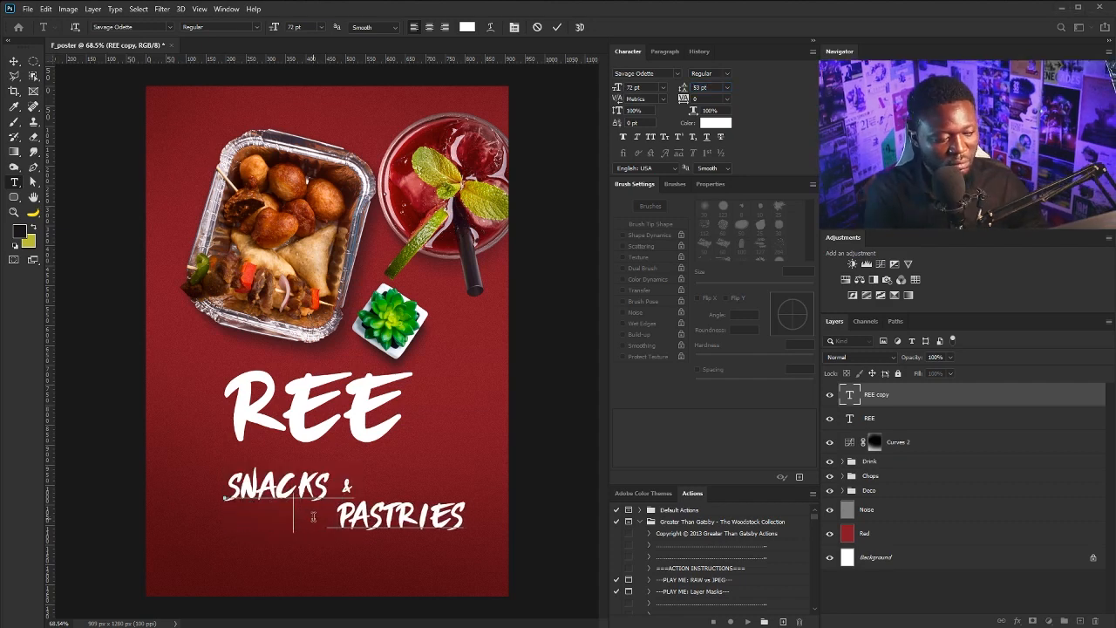
{"action": "left_click", "coordinate": [15, 62]}
Place SNACKS & PASTRIES just under REE and skew both titles upward to the right
{"action": "left_click_drag", "start_coordinate": [329, 455], "coordinate": [353, 430]}
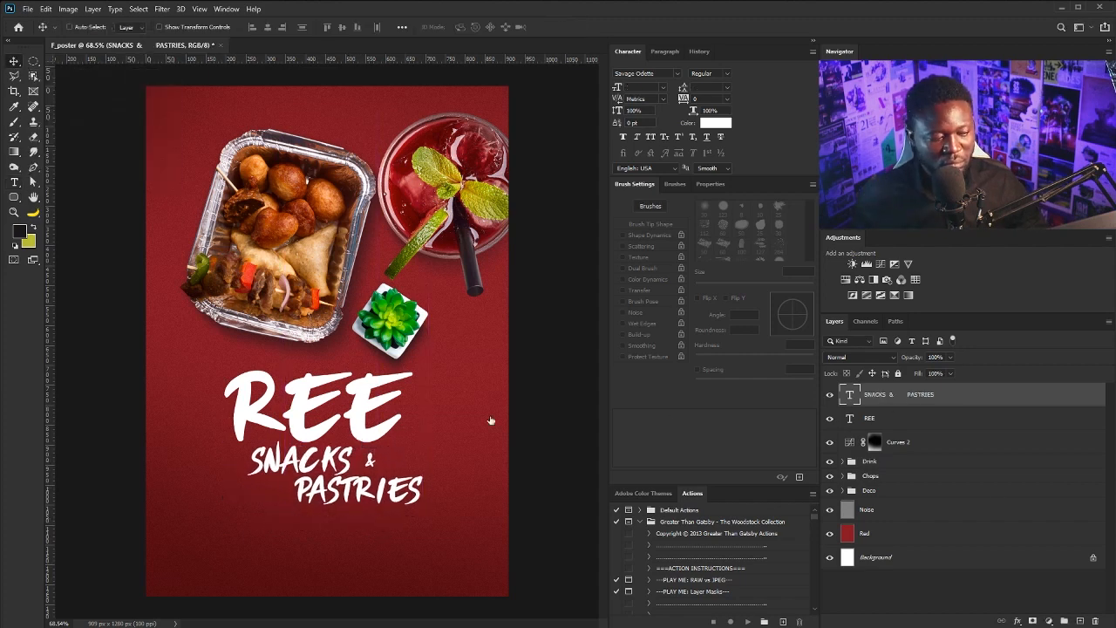
{"action": "left_click", "coordinate": [388, 410], "text": "ctrl+shift"}
{"action": "key", "text": "ctrl+t"}
{"action": "right_click", "coordinate": [400, 438]}
{"action": "left_click", "coordinate": [443, 483]}
{"action": "left_click_drag", "start_coordinate": [426, 449], "coordinate": [426, 419]}
{"action": "left_click_drag", "start_coordinate": [365, 401], "coordinate": [364, 404]}
Scale the slanted title block down and centre it on the poster
{"action": "right_click", "coordinate": [392, 370]}
{"action": "left_click", "coordinate": [423, 380]}
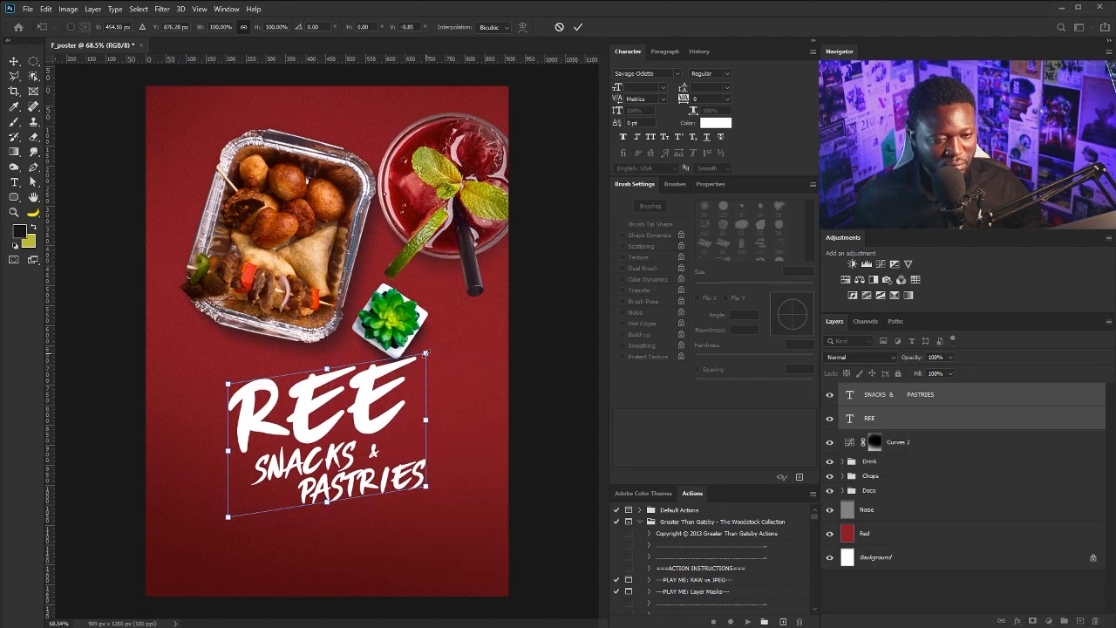
{"action": "left_click_drag", "start_coordinate": [425, 353], "coordinate": [417, 361]}
{"action": "key", "text": "Return"}
{"action": "mouse_move", "coordinate": [347, 411]}
{"action": "left_mouse_down"}
{"action": "mouse_move", "coordinate": [347, 401]}
{"action": "mouse_move", "coordinate": [349, 413]}
{"action": "left_mouse_up"}
{"action": "left_click_drag", "start_coordinate": [420, 362], "coordinate": [415, 366]}
{"action": "key", "text": "Return"}
Move the food image groups up slightly
{"action": "left_click", "coordinate": [892, 462]}
{"action": "left_click", "coordinate": [890, 489], "text": "shift"}
{"action": "left_click_drag", "start_coordinate": [451, 204], "coordinate": [451, 191]}
Enlarge REE and SNACKS & PASTRIES together as one block
{"action": "left_click", "coordinate": [975, 394]}
{"action": "left_click", "coordinate": [877, 420], "text": "shift"}
{"action": "key", "text": "ctrl+t"}
{"action": "left_click_drag", "start_coordinate": [415, 367], "coordinate": [422, 350]}
{"action": "key", "text": "Return"}
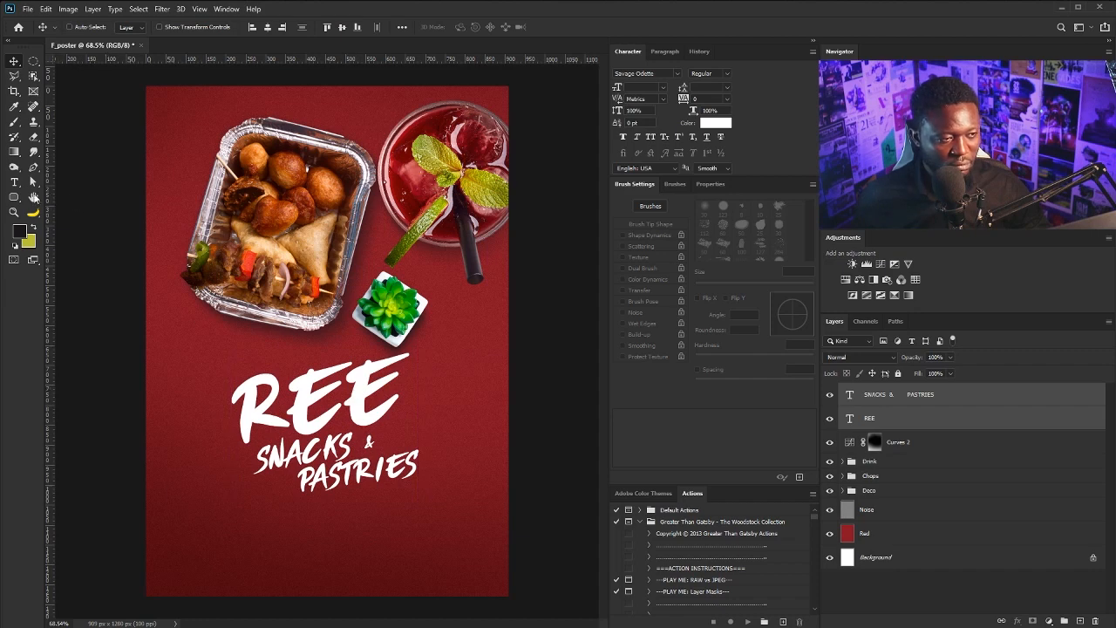
Draw a small rounded rectangle below PASTRIES with no fill and a 2 px white outline
{"action": "key", "text": "u"}
{"action": "left_click_drag", "start_coordinate": [264, 512], "coordinate": [356, 526]}
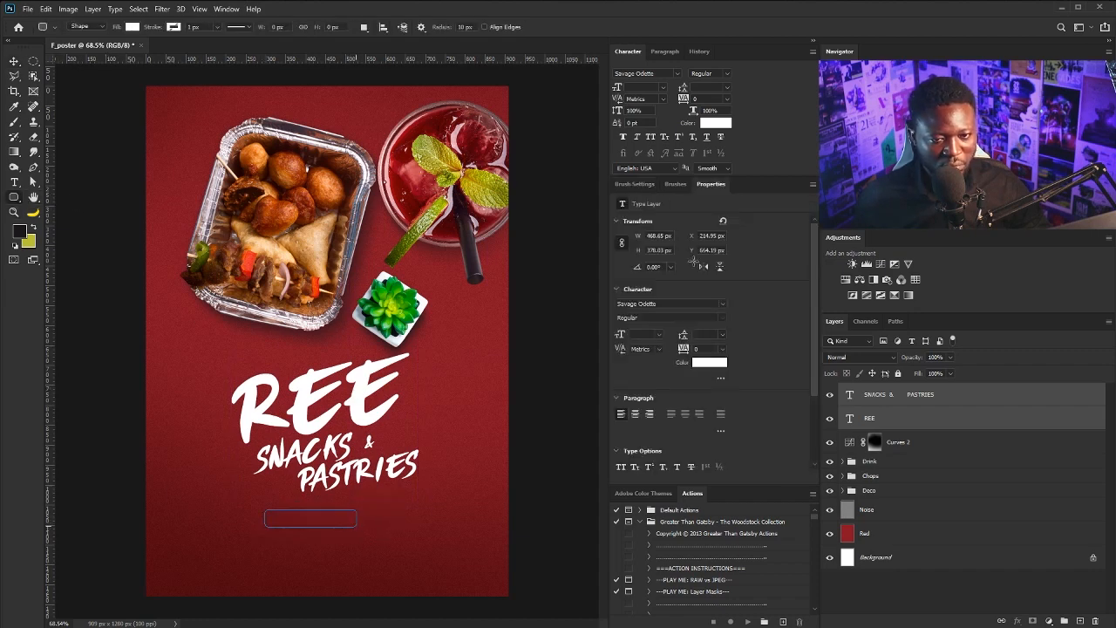
{"action": "left_click", "coordinate": [621, 257]}
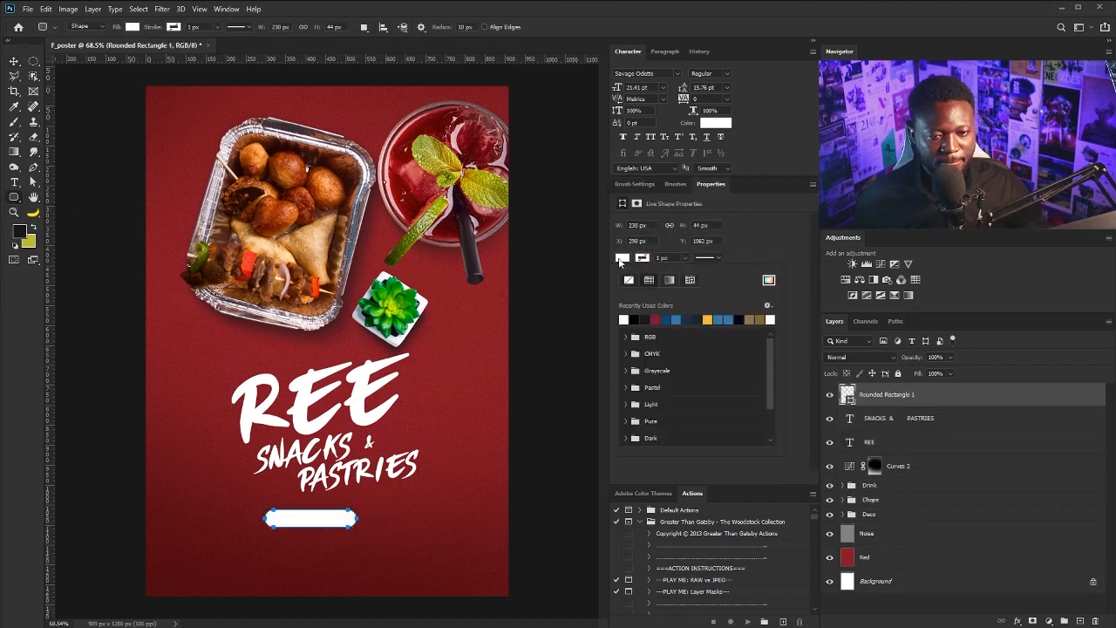
{"action": "left_click", "coordinate": [628, 279]}
{"action": "left_click", "coordinate": [625, 321]}
{"action": "left_click", "coordinate": [670, 259]}
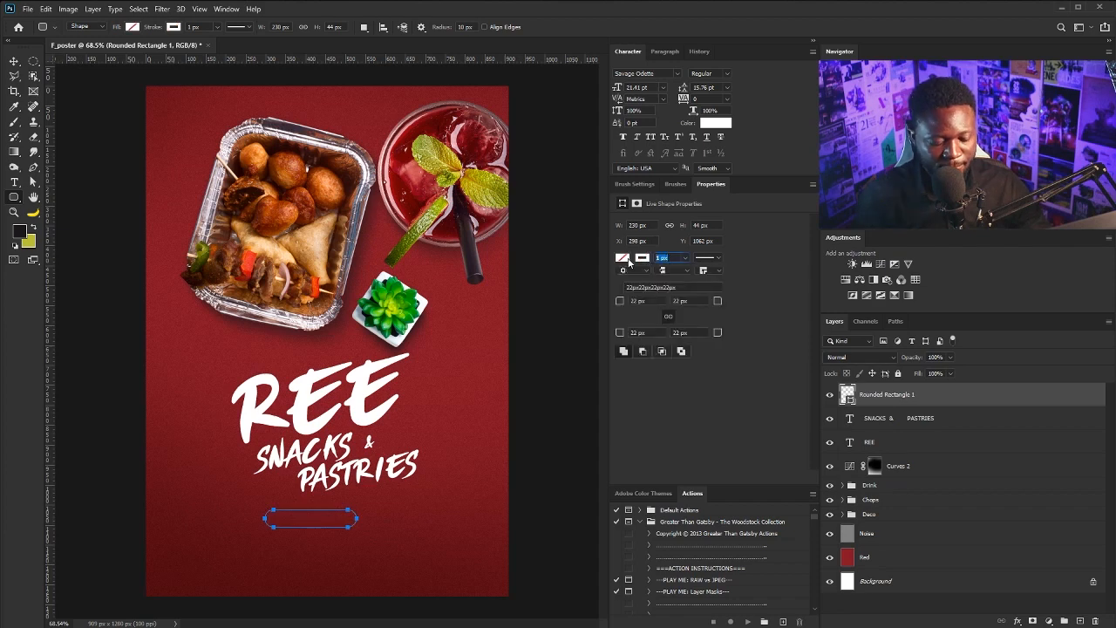
{"action": "type", "text": "2"}
{"action": "key", "text": "Return"}
{"action": "key", "text": "v"}
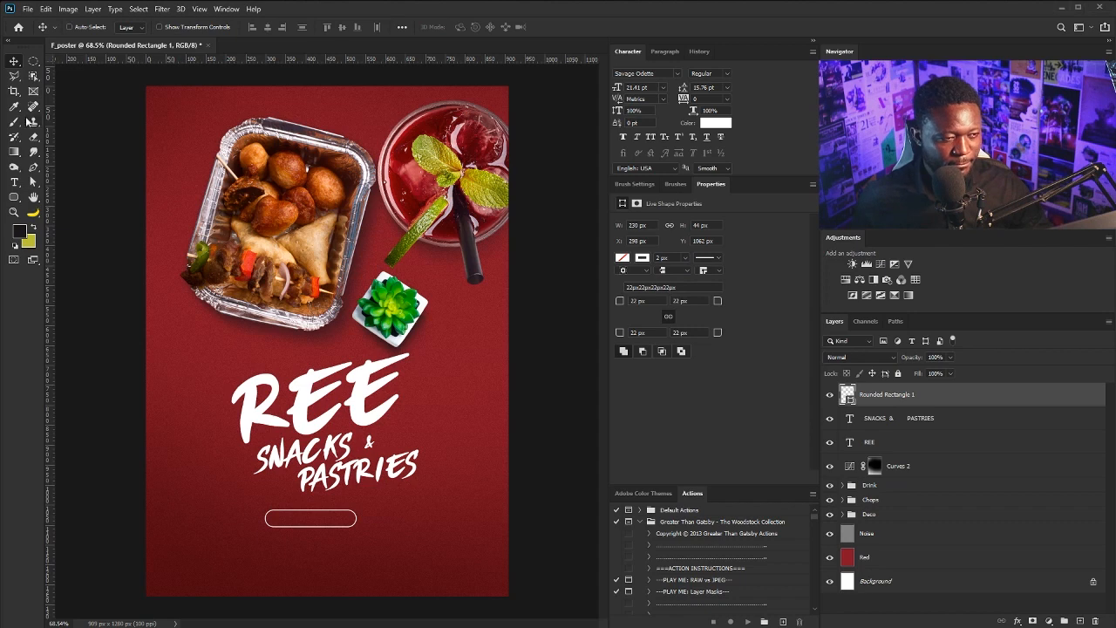
Paste a 'SPECIALIZES IN:' heading and set its font to Gotham HTF Medium
{"action": "left_click", "coordinate": [13, 181]}
{"action": "left_click", "coordinate": [218, 523]}
{"action": "type", "text": "SPECIALIZES IN:"}
{"action": "key", "text": "ctrl+a"}
{"action": "left_click", "coordinate": [662, 74]}
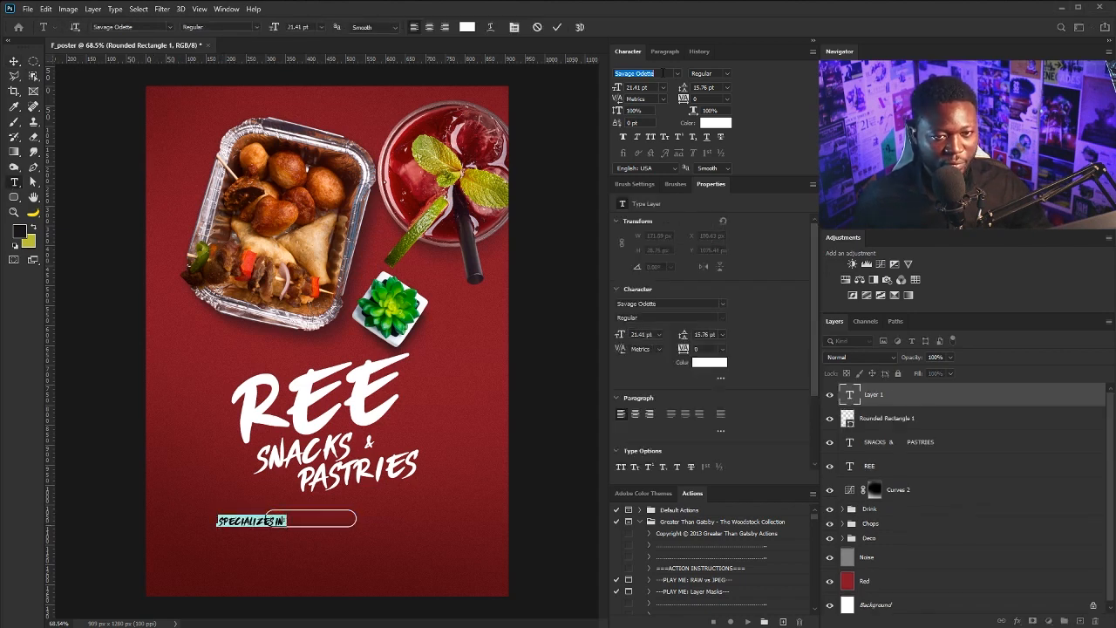
{"action": "type", "text": "gotham"}
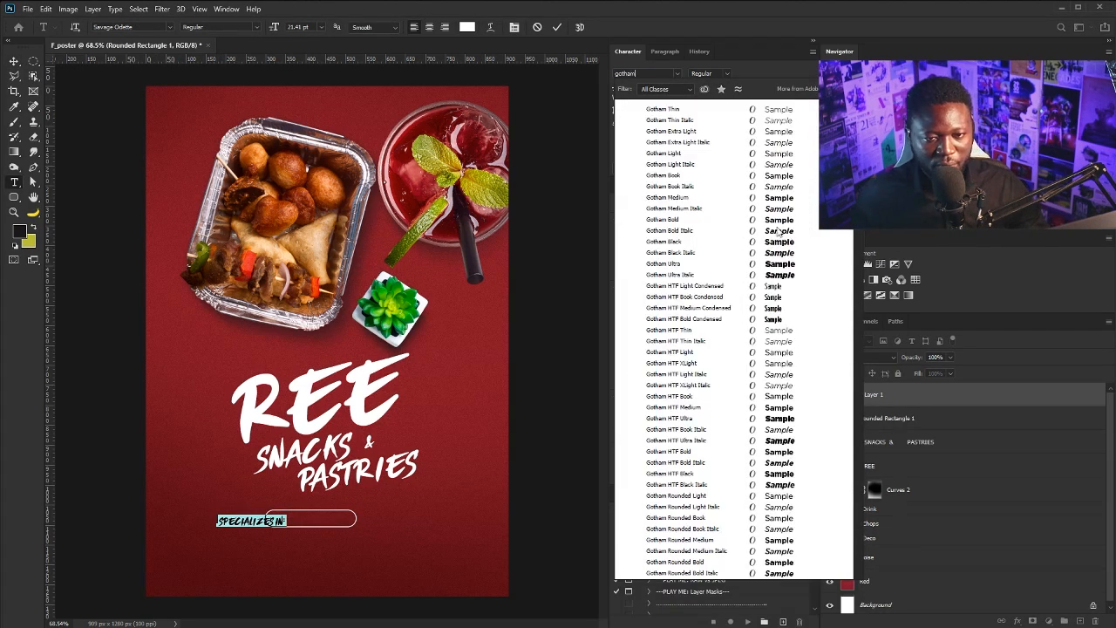
{"action": "left_click", "coordinate": [789, 407]}
{"action": "key", "text": "ctrl+Return"}
Place the SPECIALIZES IN: heading inside the rounded outline
{"action": "key", "text": "v"}
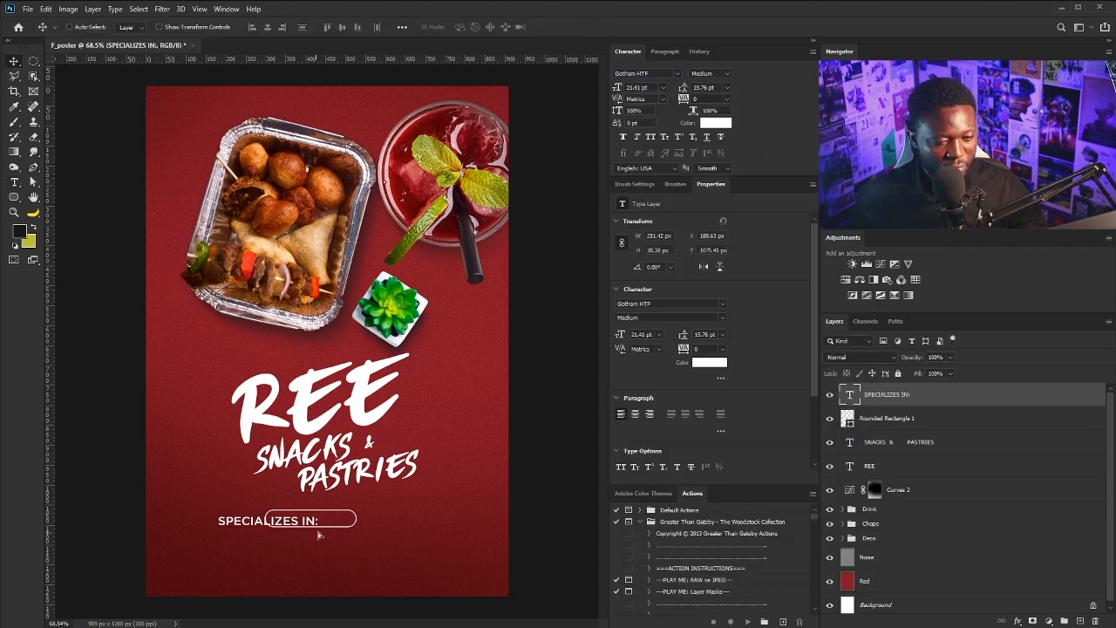
{"action": "left_click_drag", "start_coordinate": [319, 534], "coordinate": [359, 520]}
{"action": "key", "text": "ctrl+t"}
{"action": "key", "text": "Return"}
{"action": "left_click", "coordinate": [913, 423], "text": "shift"}
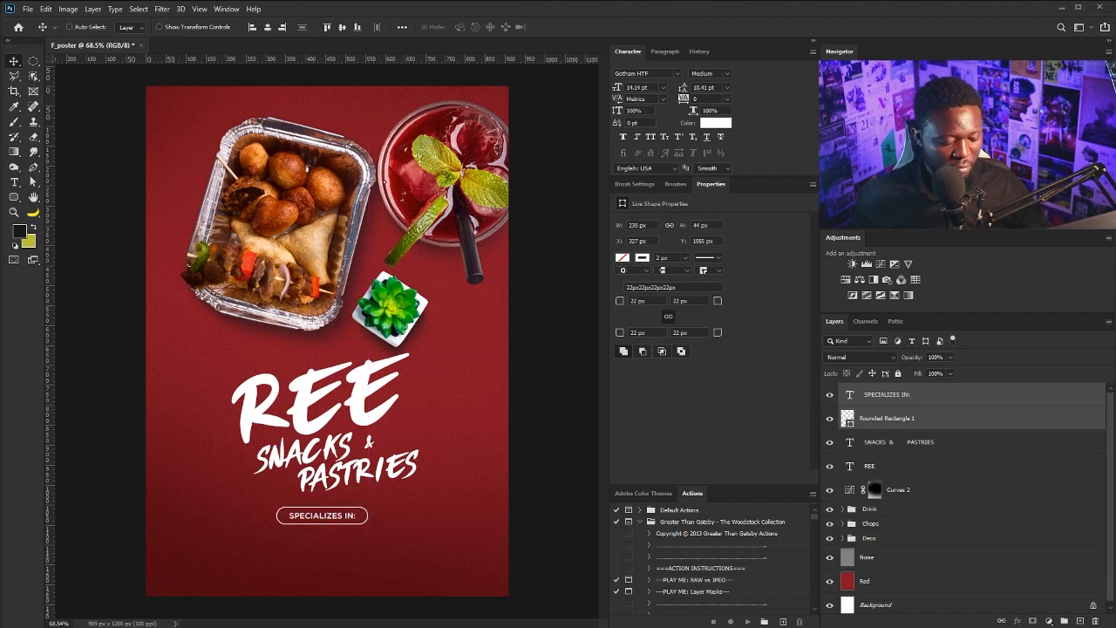
Shrink the food image groups to about 97% and move them up about 9 px
{"action": "left_click", "coordinate": [875, 509]}
{"action": "left_click", "coordinate": [878, 538], "text": "shift"}
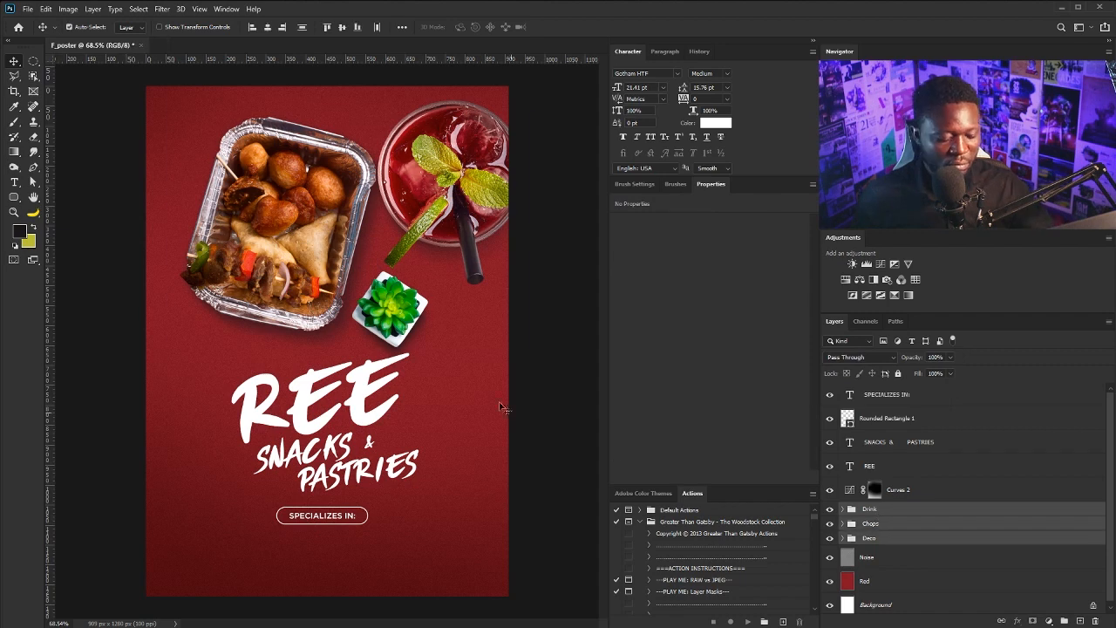
{"action": "key", "text": "ctrl+t"}
{"action": "left_click_drag", "start_coordinate": [528, 373], "coordinate": [523, 370]}
{"action": "mouse_move", "coordinate": [446, 281]}
{"action": "left_mouse_down"}
{"action": "mouse_move", "coordinate": [447, 264]}
{"action": "mouse_move", "coordinate": [443, 274]}
{"action": "left_mouse_up"}
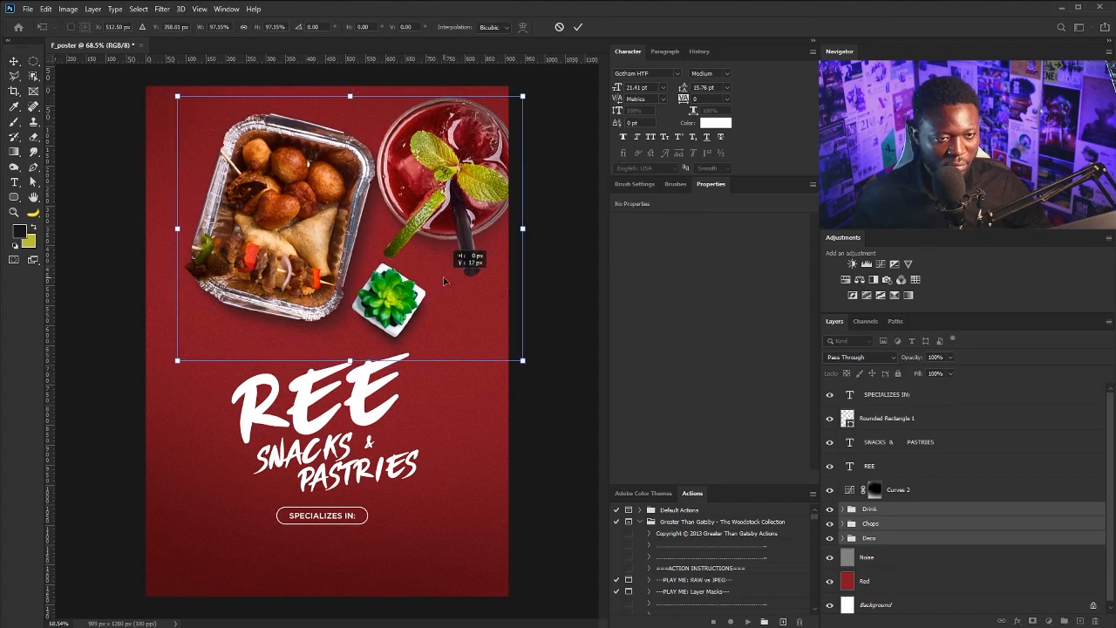
{"action": "key", "text": "Return"}
Move the titles and the pill up about 14 px
{"action": "left_click", "coordinate": [887, 394]}
{"action": "left_click", "coordinate": [880, 465], "text": "shift"}
{"action": "left_click_drag", "start_coordinate": [367, 430], "coordinate": [367, 417]}
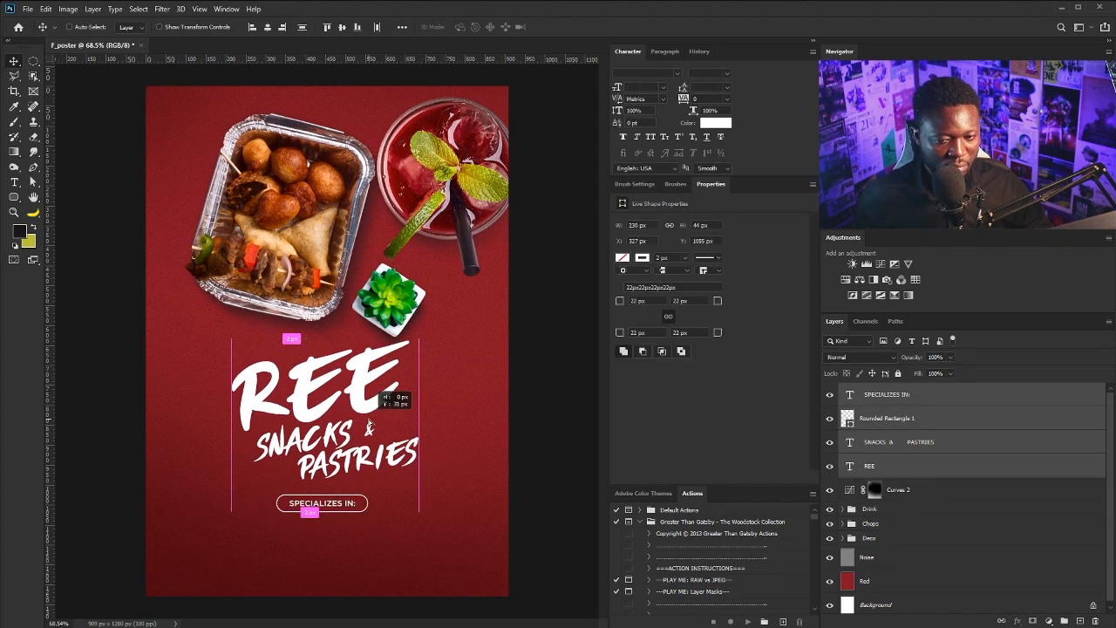
Raise the plant slightly and shrink and raise the SPECIALIZES IN: pill
{"action": "left_click", "coordinate": [877, 537]}
{"action": "left_click_drag", "start_coordinate": [524, 326], "coordinate": [524, 321]}
{"action": "left_click_drag", "start_coordinate": [333, 506], "coordinate": [411, 572]}
{"action": "key", "text": "ctrl+t"}
{"action": "left_click_drag", "start_coordinate": [367, 494], "coordinate": [349, 497]}
{"action": "key", "text": "Return"}
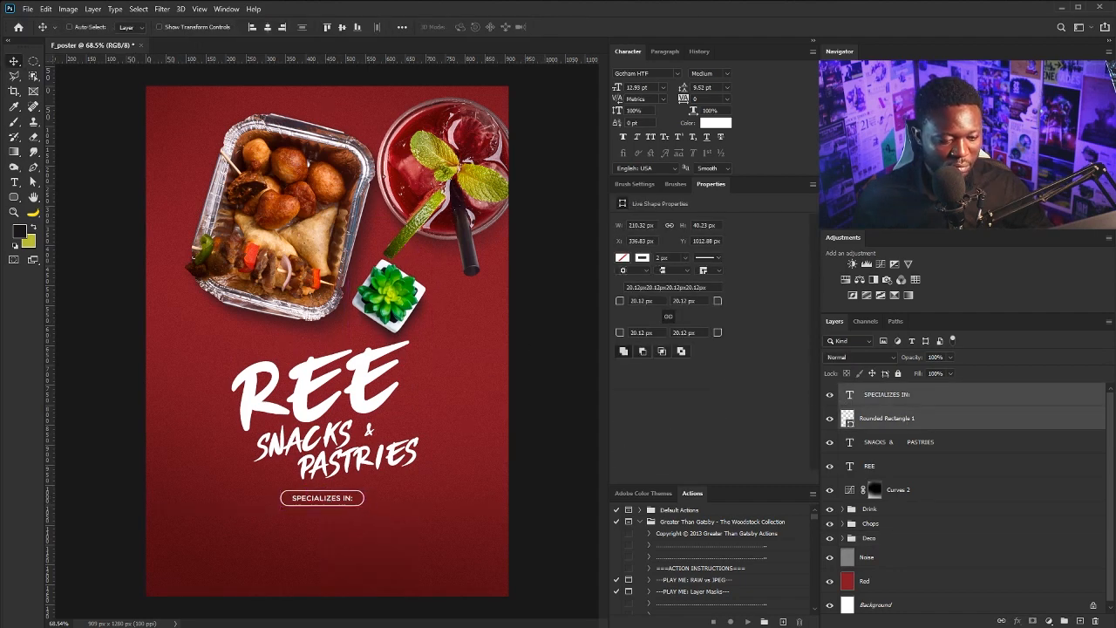
Paste the services list below the pill and join it into two lines
{"action": "key", "text": "t"}
{"action": "left_click", "coordinate": [206, 545]}
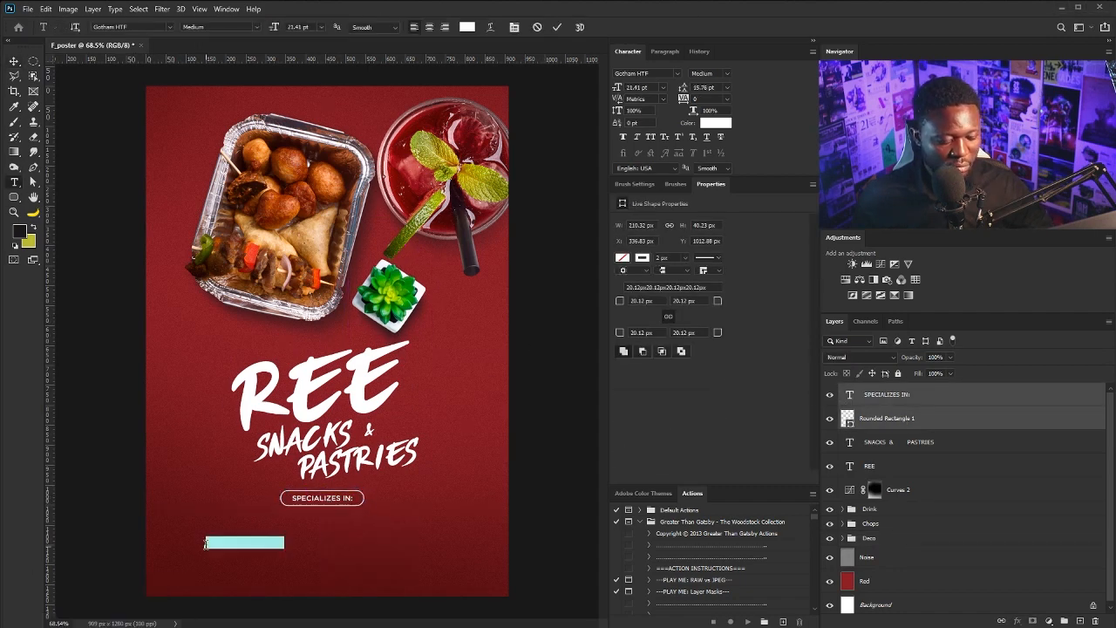
{"action": "type", "text": "SNACKS SMALL CHOPS DRINKS DECORATION EVENT PLANNING"}
{"action": "key", "text": "Delete"}
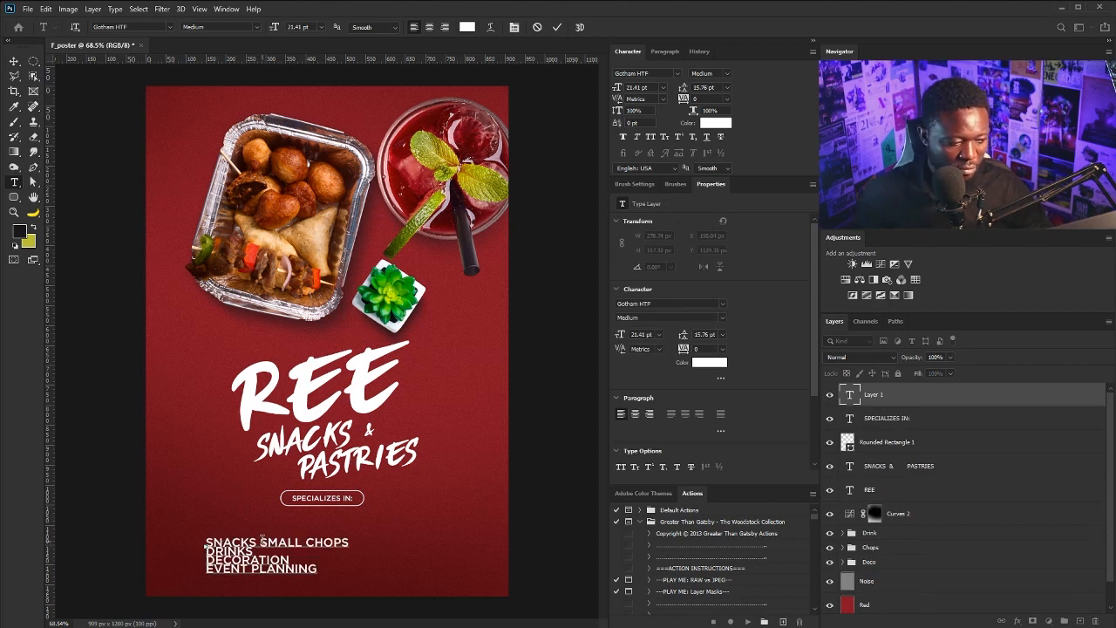
{"action": "key", "text": "Delete"}
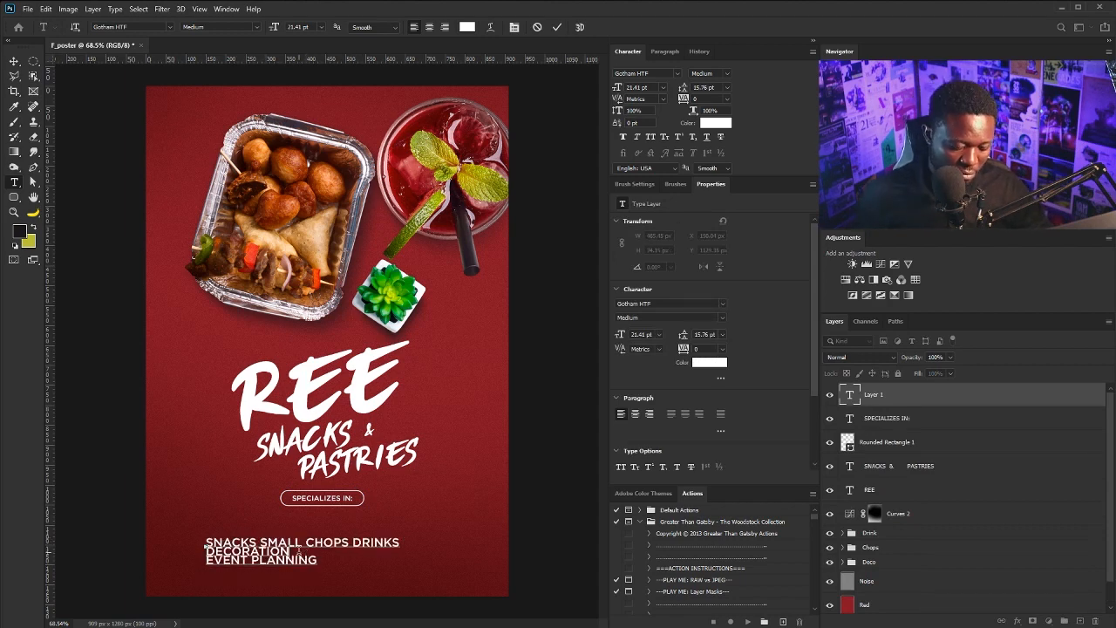
{"action": "key", "text": "Delete"}
Make the services text centre-aligned and bold with 26 pt leading
{"action": "key", "text": "ctrl+a"}
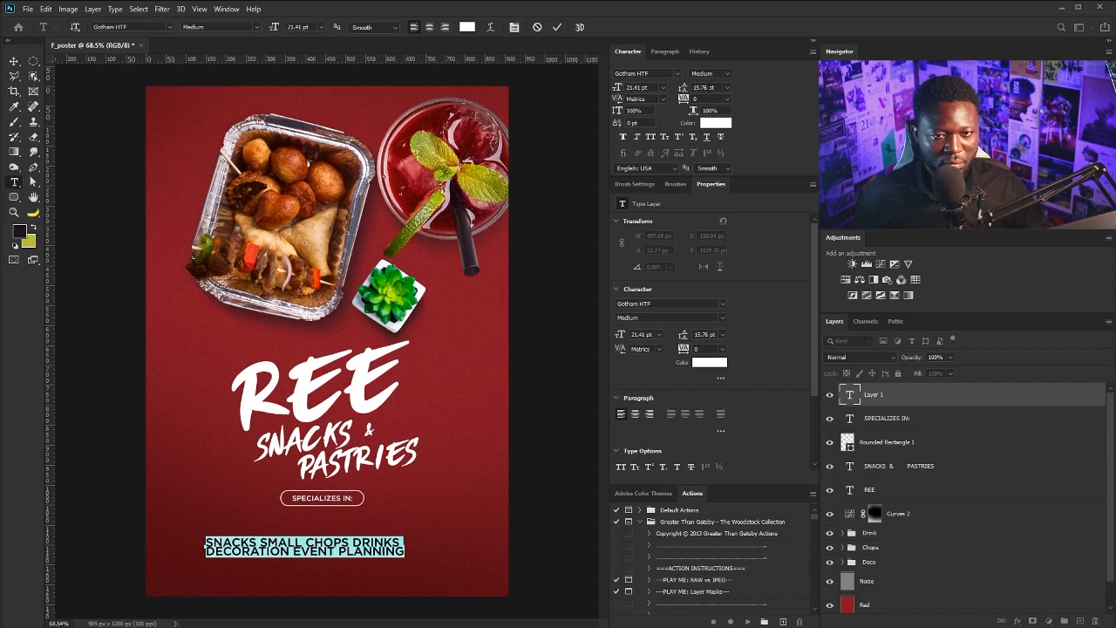
{"action": "left_click", "coordinate": [427, 29]}
{"action": "type", "text": "26"}
{"action": "key", "text": "Return"}
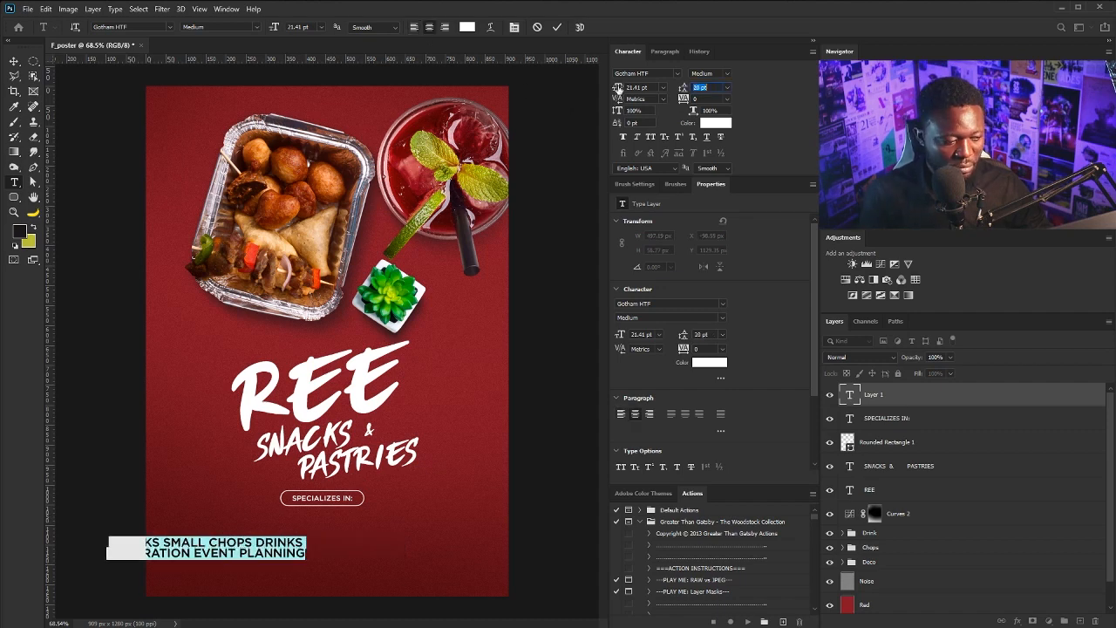
{"action": "left_click", "coordinate": [728, 75]}
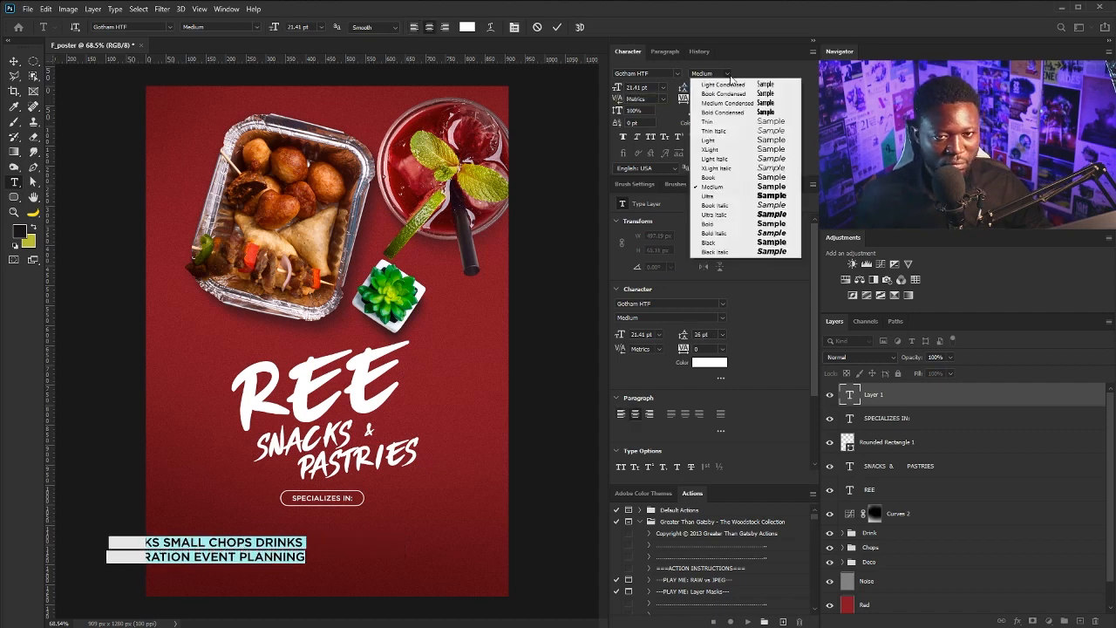
{"action": "left_click", "coordinate": [727, 225]}
{"action": "left_click", "coordinate": [13, 61]}
Centre the services list and the SPECIALIZES IN: pill horizontally on the poster
{"action": "left_click_drag", "start_coordinate": [222, 555], "coordinate": [349, 541]}
{"action": "double_click", "coordinate": [397, 532]}
{"action": "left_click", "coordinate": [409, 523]}
{"action": "left_click", "coordinate": [13, 61]}
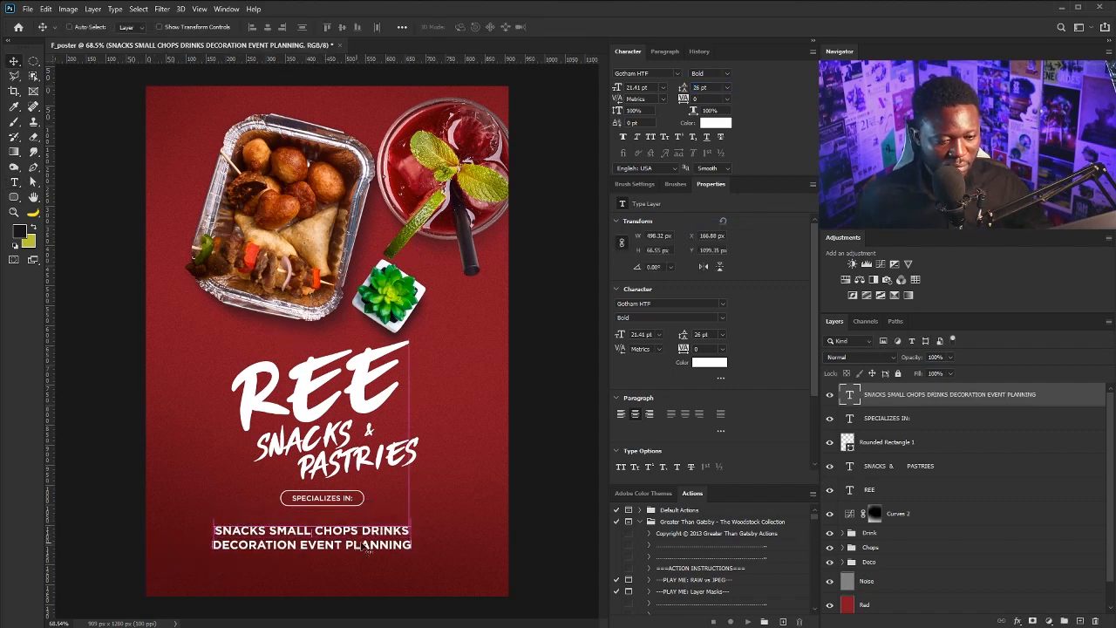
{"action": "left_click", "coordinate": [889, 419]}
{"action": "left_click", "coordinate": [889, 440], "text": "shift"}
{"action": "left_click_drag", "start_coordinate": [362, 480], "coordinate": [362, 488]}
{"action": "left_click", "coordinate": [891, 397], "text": "shift"}
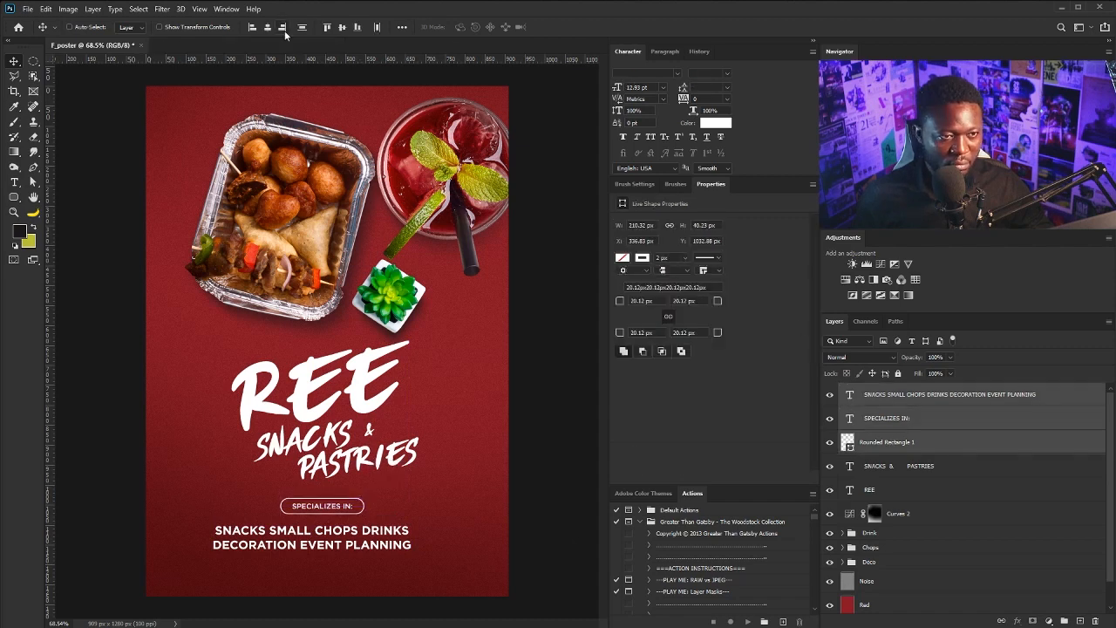
{"action": "left_click", "coordinate": [267, 27]}
{"action": "key", "text": "alt+shift+comma"}
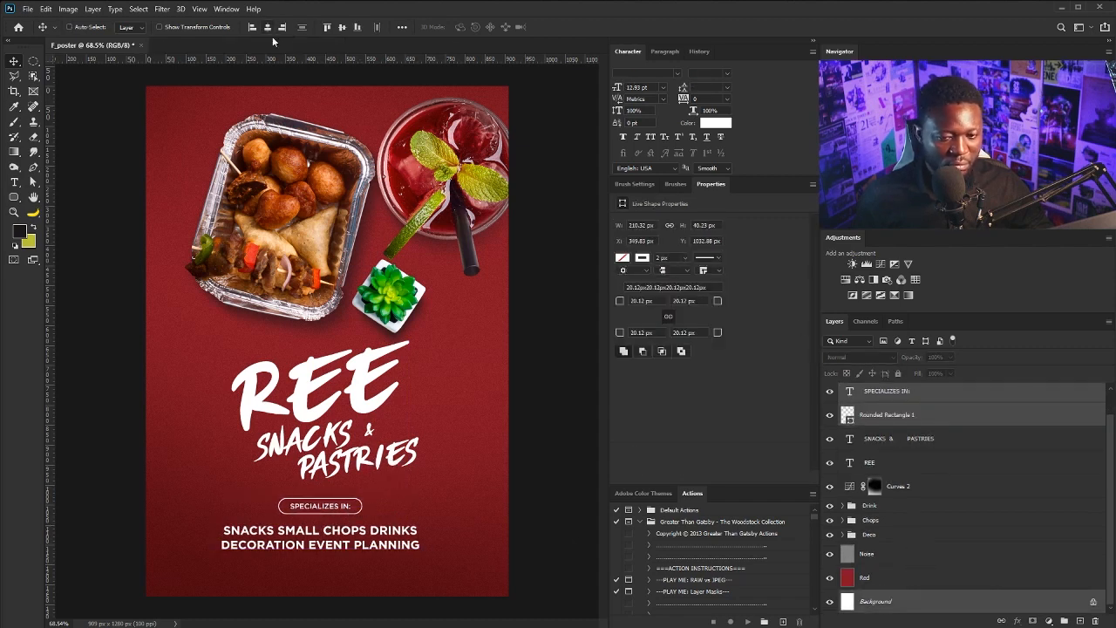
{"action": "left_click", "coordinate": [267, 28]}
{"action": "left_click", "coordinate": [875, 600], "text": "ctrl"}
Reposition the services text layer, nudging it up 10 px
{"action": "left_click_drag", "start_coordinate": [330, 523], "coordinate": [373, 529]}
{"action": "right_click", "coordinate": [332, 532]}
{"action": "left_click", "coordinate": [363, 542]}
{"action": "key", "text": "shift+Up"}
Colour SMALL CHOPS lime green #9ddb3c
{"action": "double_click", "coordinate": [849, 394]}
{"action": "left_click", "coordinate": [708, 362]}
{"action": "left_click_drag", "start_coordinate": [713, 475], "coordinate": [713, 453]}
{"action": "left_click", "coordinate": [660, 359]}
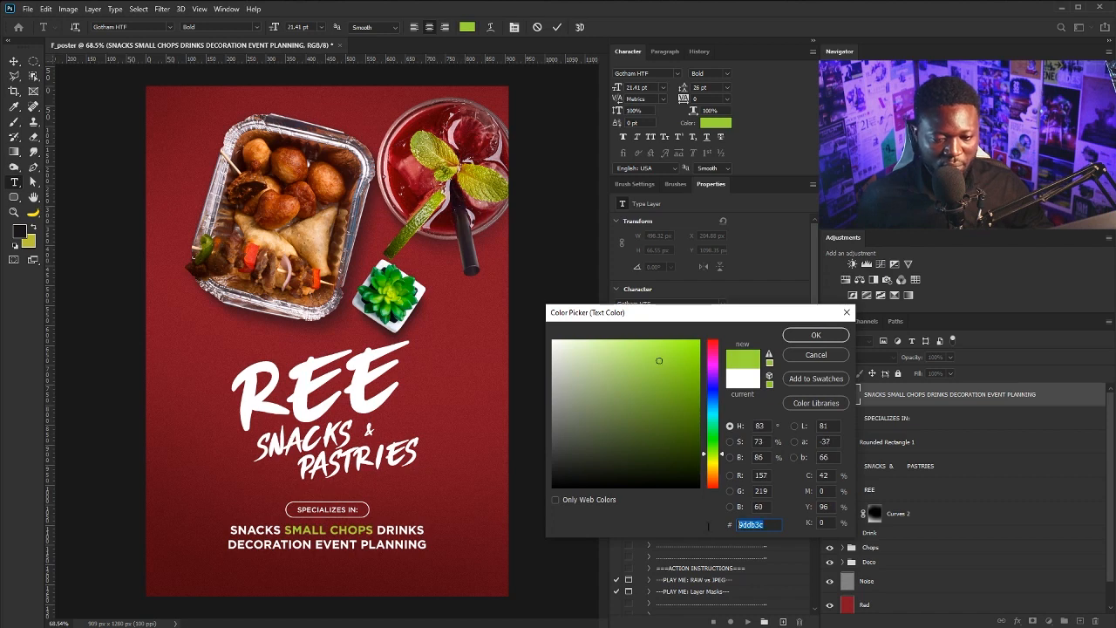
{"action": "left_click", "coordinate": [815, 337]}
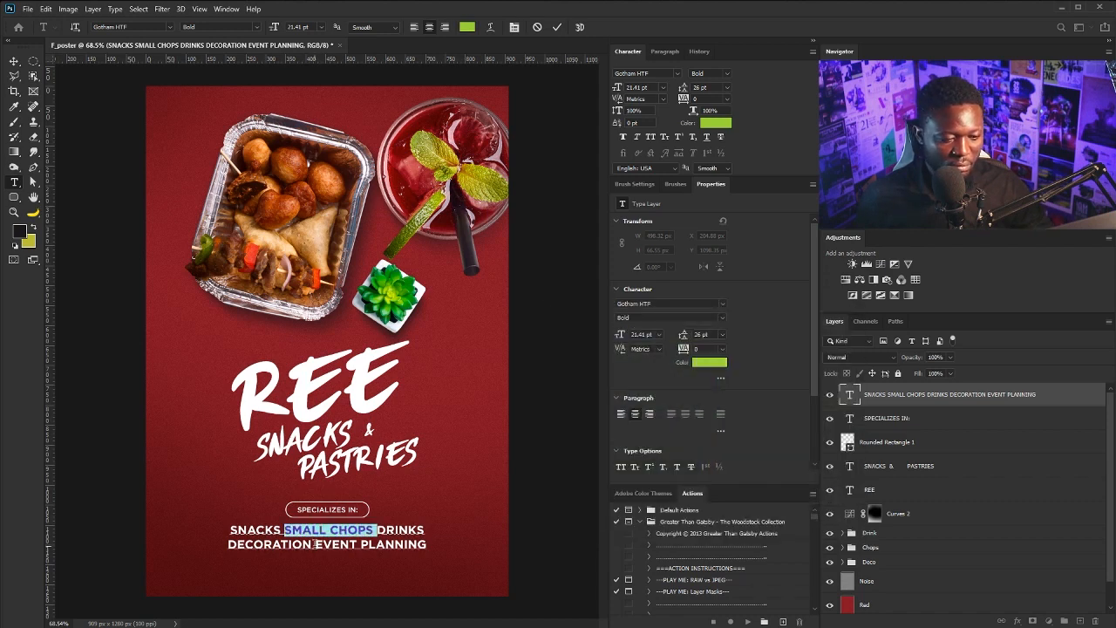
Apply the same #9ddb3c lime green to DECORATION
{"action": "left_click_drag", "start_coordinate": [314, 544], "coordinate": [214, 543]}
{"action": "left_click", "coordinate": [709, 366]}
{"action": "key", "text": "ctrl+v"}
{"action": "left_click", "coordinate": [809, 335]}
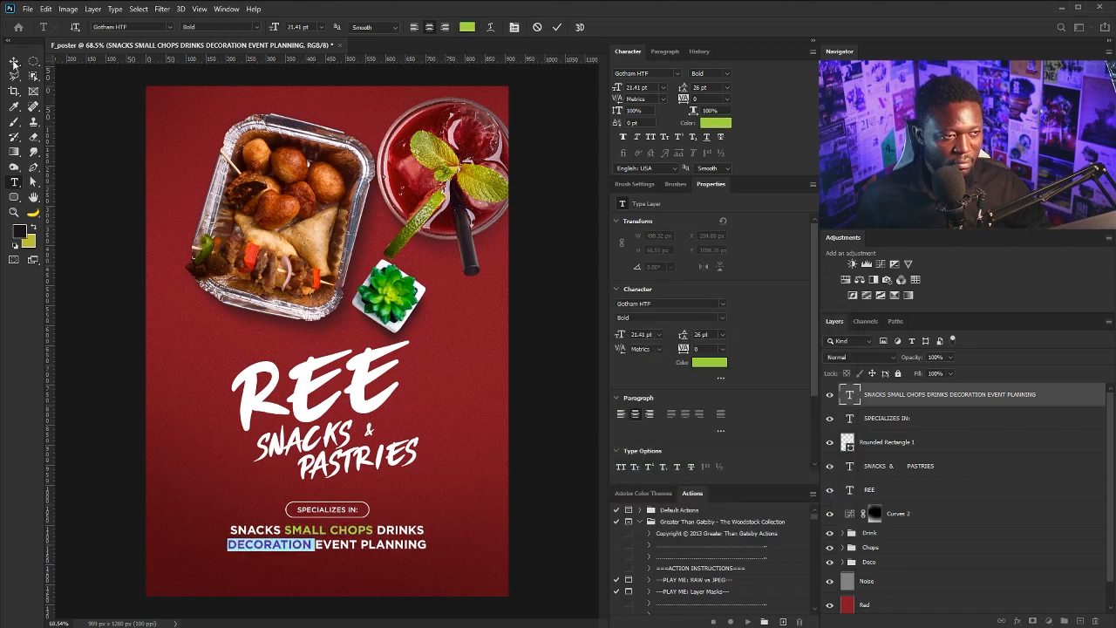
{"action": "left_click", "coordinate": [14, 63]}
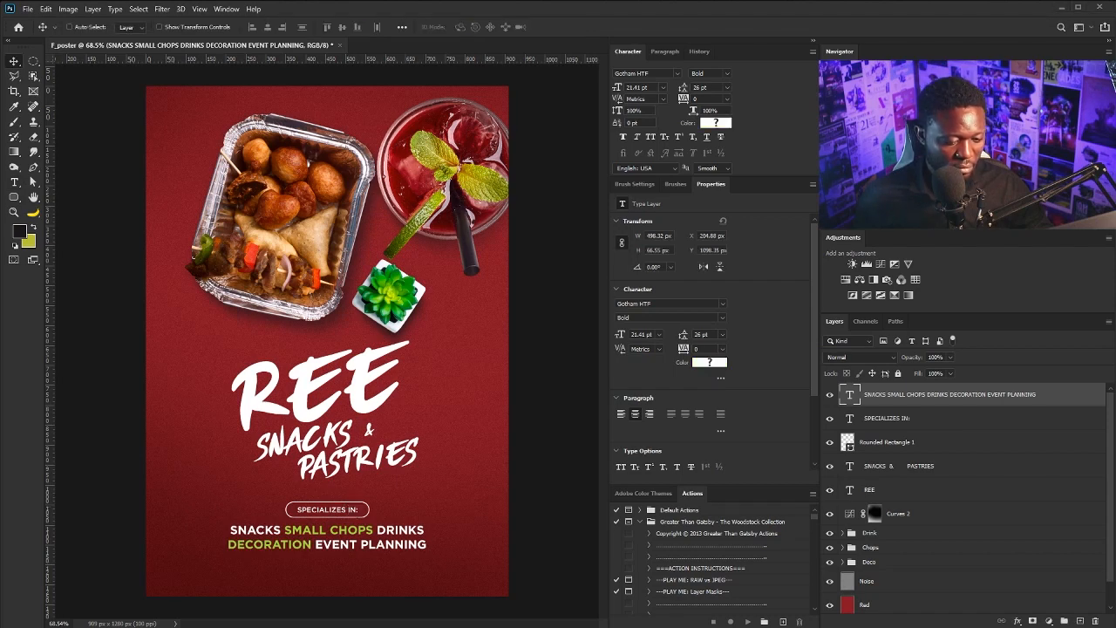
Paste the contact address as a new text line at the poster bottom
{"action": "key", "text": "t"}
{"action": "left_click", "coordinate": [218, 568]}
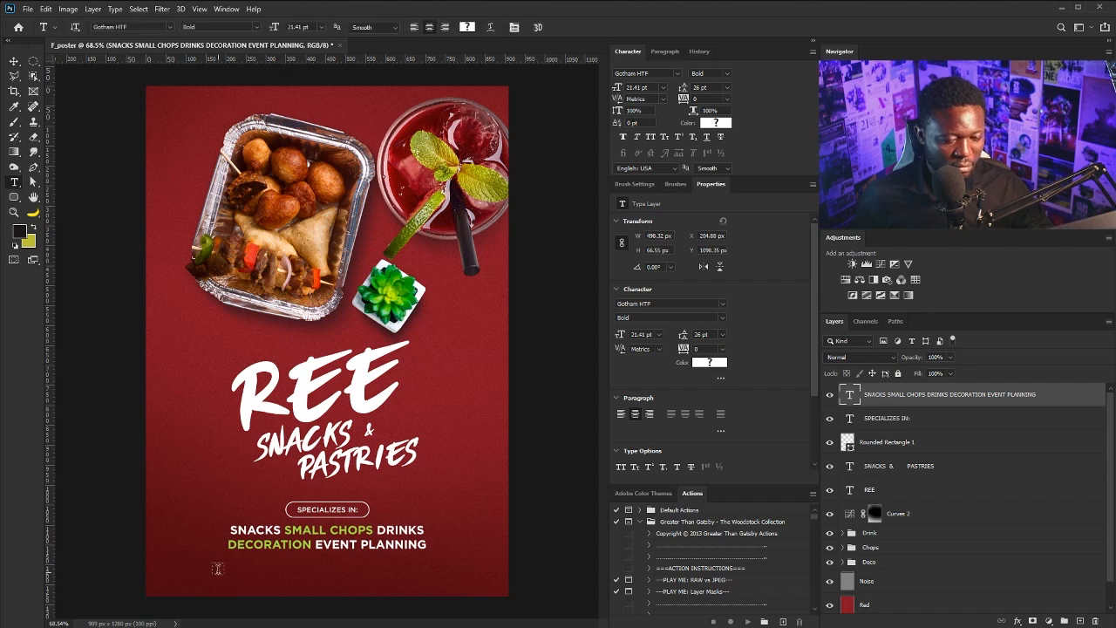
{"action": "key", "text": "ctrl+v"}
{"action": "key", "text": "ctrl+a"}
Make the address text white, Medium weight and 16 pt
{"action": "left_click", "coordinate": [711, 123]}
{"action": "left_click_drag", "start_coordinate": [576, 349], "coordinate": [523, 308]}
{"action": "left_click", "coordinate": [813, 334]}
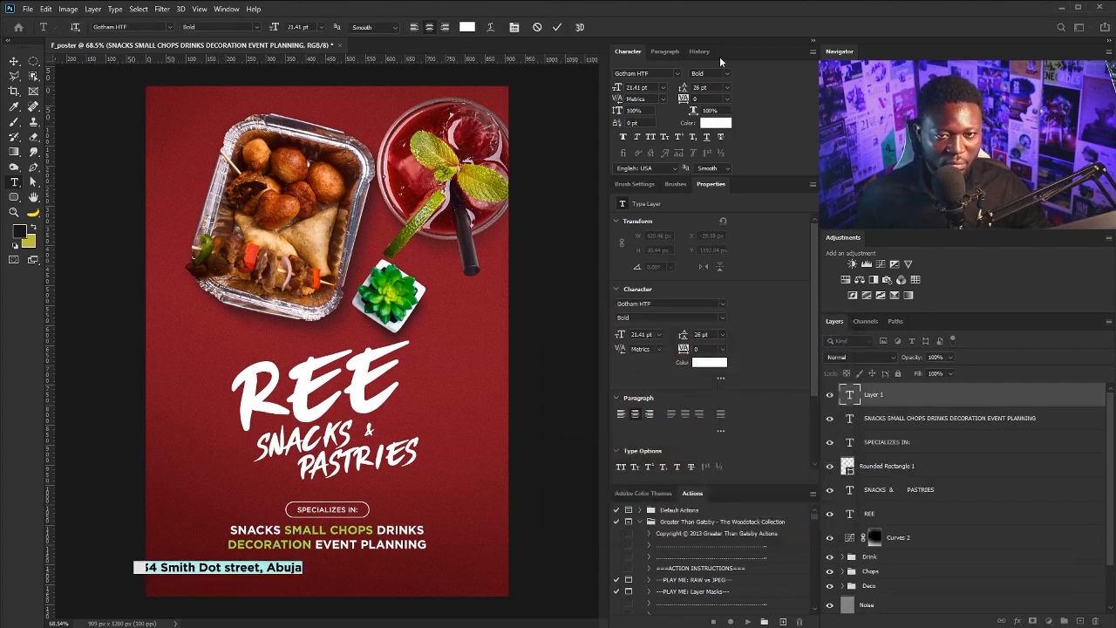
{"action": "left_click", "coordinate": [725, 73]}
{"action": "left_click", "coordinate": [727, 190]}
{"action": "left_click", "coordinate": [663, 88]}
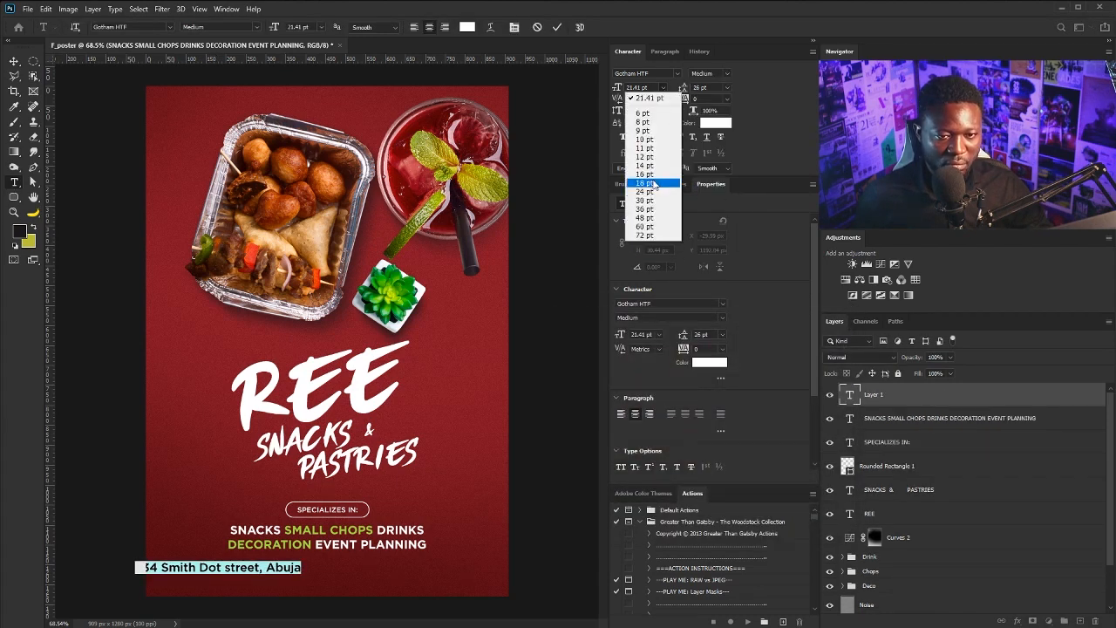
{"action": "left_click", "coordinate": [652, 181]}
{"action": "left_click", "coordinate": [14, 61]}
Shift the address line right and shrink it slightly with Free Transform
{"action": "left_click_drag", "start_coordinate": [267, 572], "coordinate": [289, 579]}
{"action": "key", "text": "ctrl+t"}
{"action": "key", "text": "Return"}
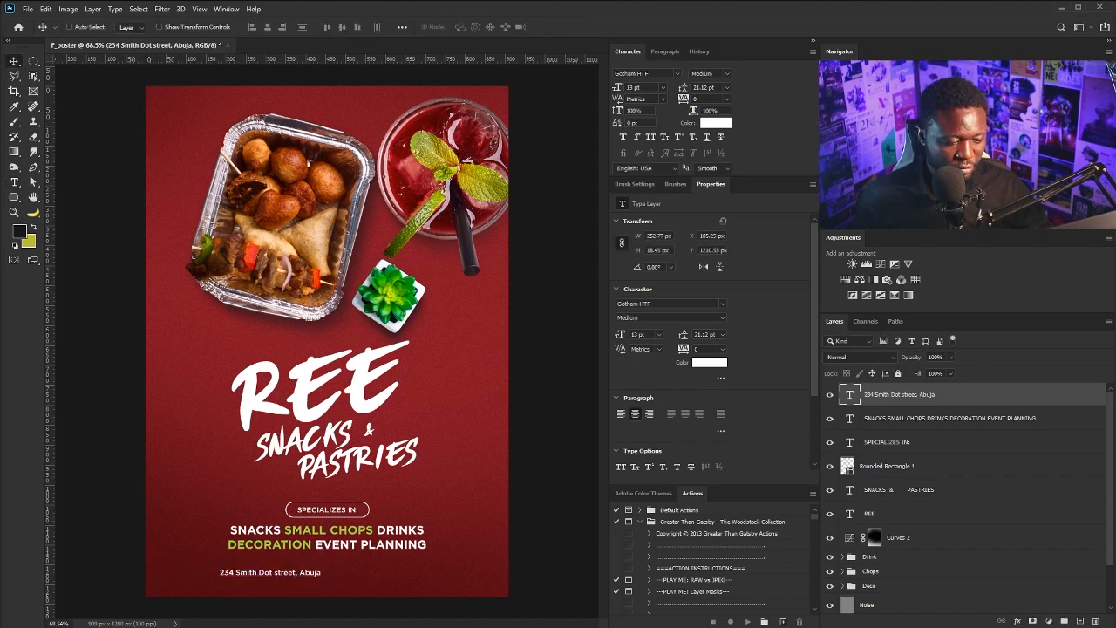
Append the phone number and IG handle after 'Abuja', separated by bars
{"action": "key", "text": "t"}
{"action": "left_click", "coordinate": [321, 574]}
{"action": "type", "text": "|"}
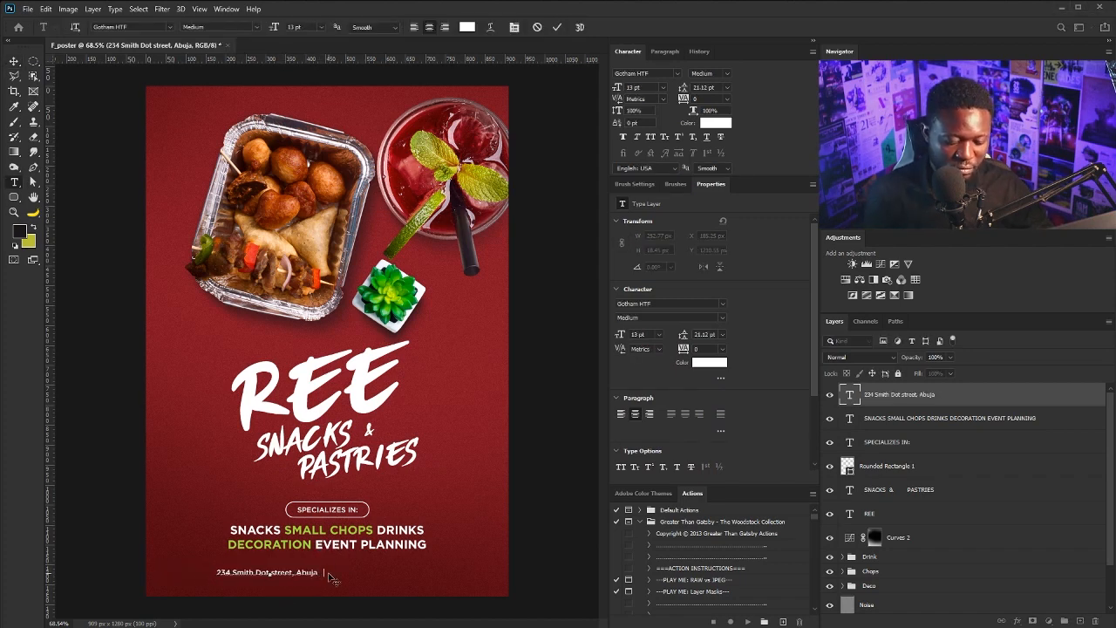
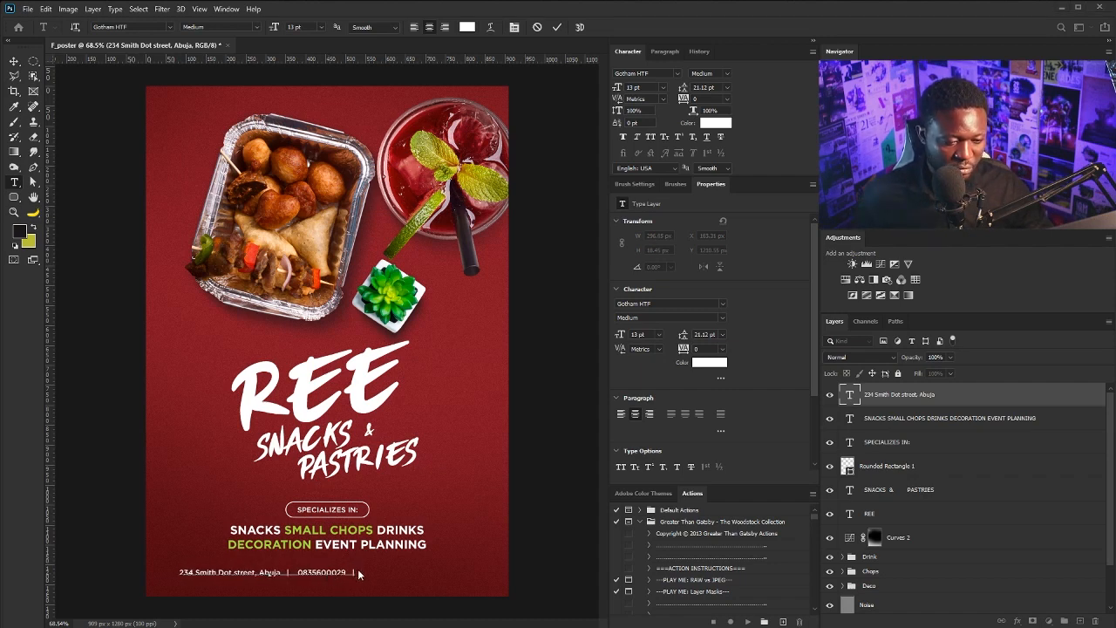
{"action": "type", "text": "IG"}
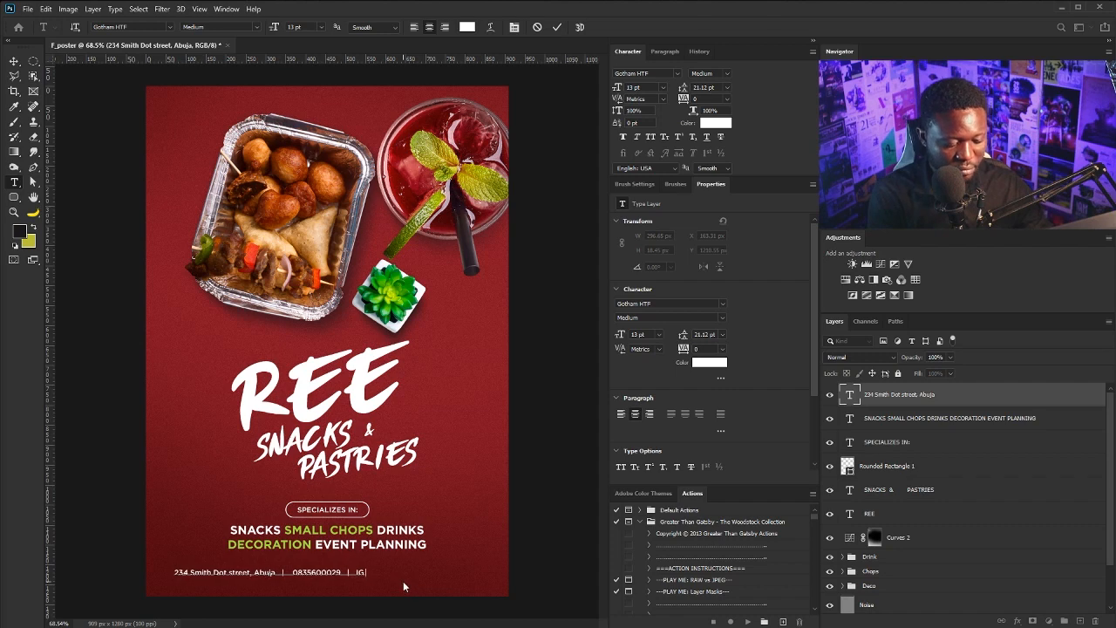
{"action": "type", "text": " @handle"}
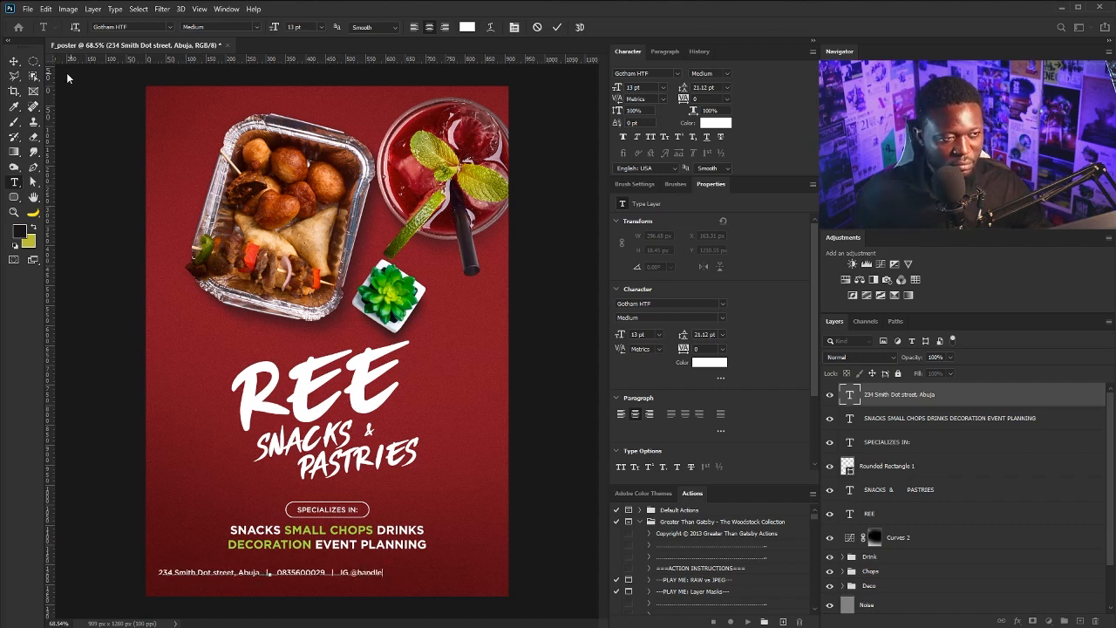
{"action": "key", "text": "ctrl+Return"}
Centre the contact line at the poster bottom and shrink it slightly
{"action": "key", "text": "v"}
{"action": "left_click_drag", "start_coordinate": [268, 572], "coordinate": [383, 569]}
{"action": "key", "text": "ctrl+t"}
{"action": "key", "text": "Return"}
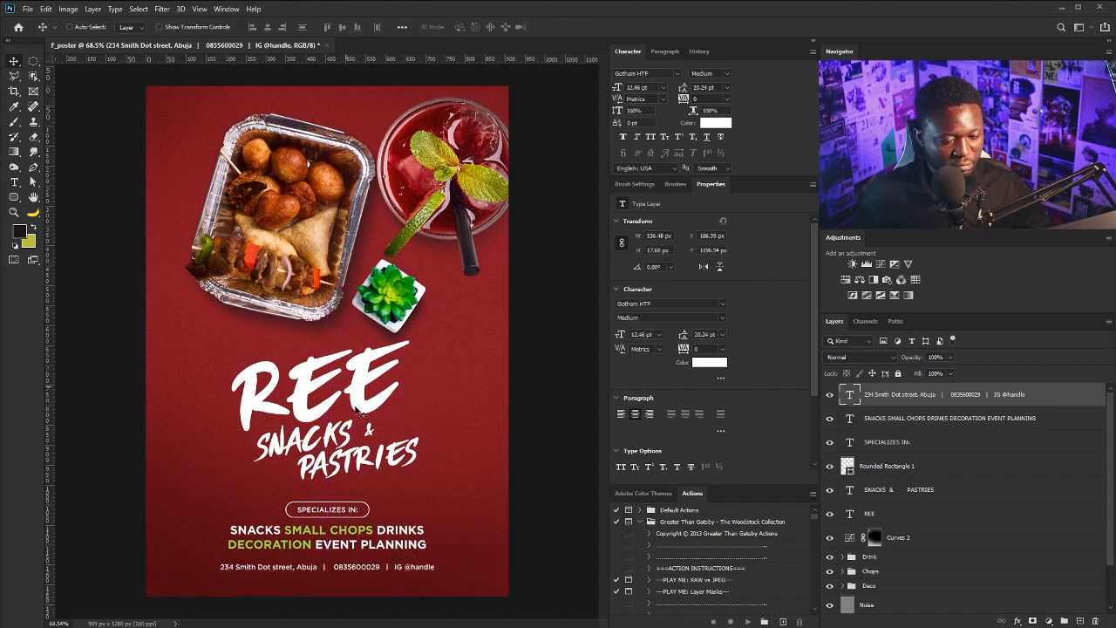
{"action": "right_click", "coordinate": [15, 197]}
Draw a small circle at the poster's top-left with the Ellipse tool
{"action": "left_click", "coordinate": [56, 208]}
{"action": "left_click_drag", "start_coordinate": [170, 116], "coordinate": [192, 135]}
{"action": "key", "text": "Escape"}
{"action": "right_click", "coordinate": [15, 197]}
{"action": "left_click", "coordinate": [51, 219]}
{"action": "left_click_drag", "start_coordinate": [163, 101], "coordinate": [211, 150]}
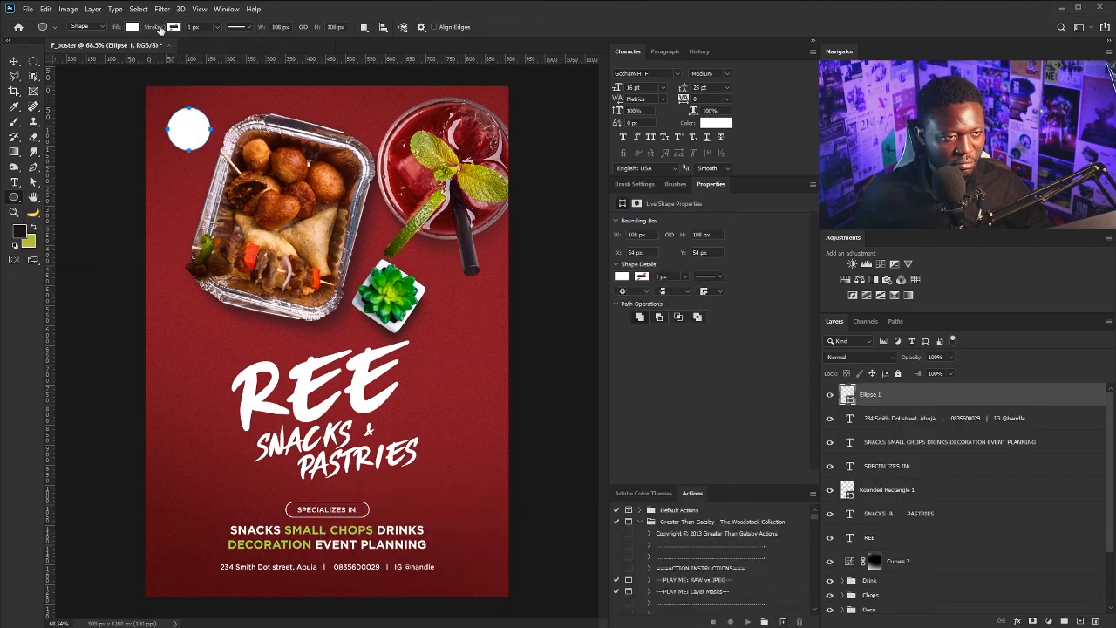
Give the circle no fill and a white 7 px outline
{"action": "left_click", "coordinate": [131, 27]}
{"action": "left_click", "coordinate": [67, 49]}
{"action": "left_click", "coordinate": [174, 27]}
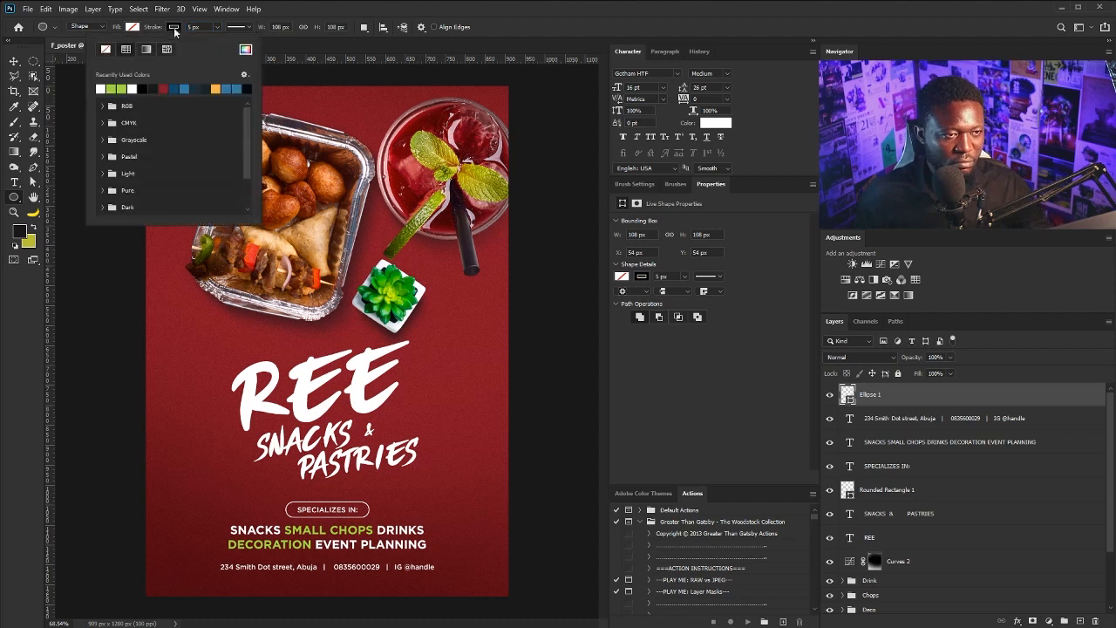
{"action": "left_click", "coordinate": [102, 88]}
{"action": "left_click", "coordinate": [341, 5]}
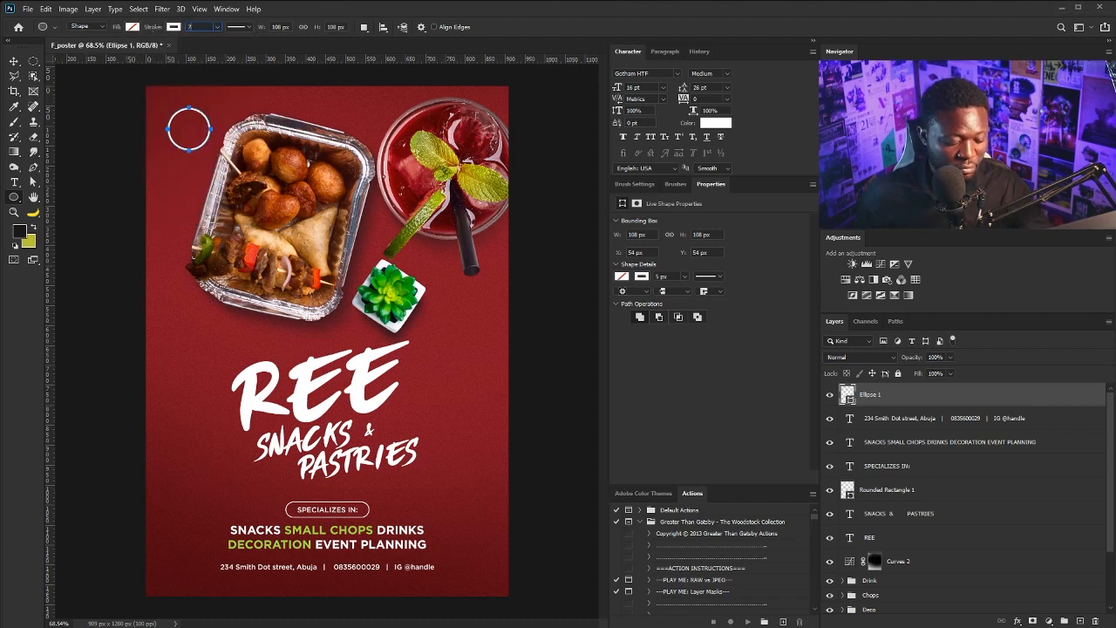
{"action": "key", "text": "Return"}
Add a new text layer reading 'ree' near the circle
{"action": "left_click", "coordinate": [14, 62]}
{"action": "right_click", "coordinate": [335, 394]}
{"action": "left_click", "coordinate": [53, 159]}
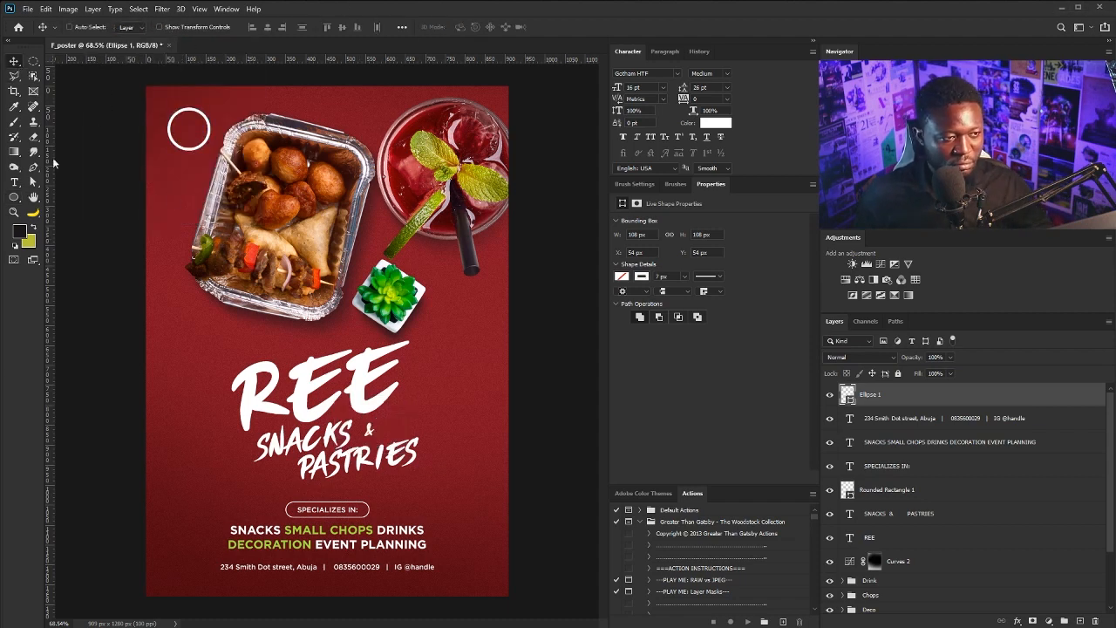
{"action": "key", "text": "t"}
{"action": "left_click", "coordinate": [153, 193]}
{"action": "type", "text": "ree"}
{"action": "key", "text": "ctrl+a"}
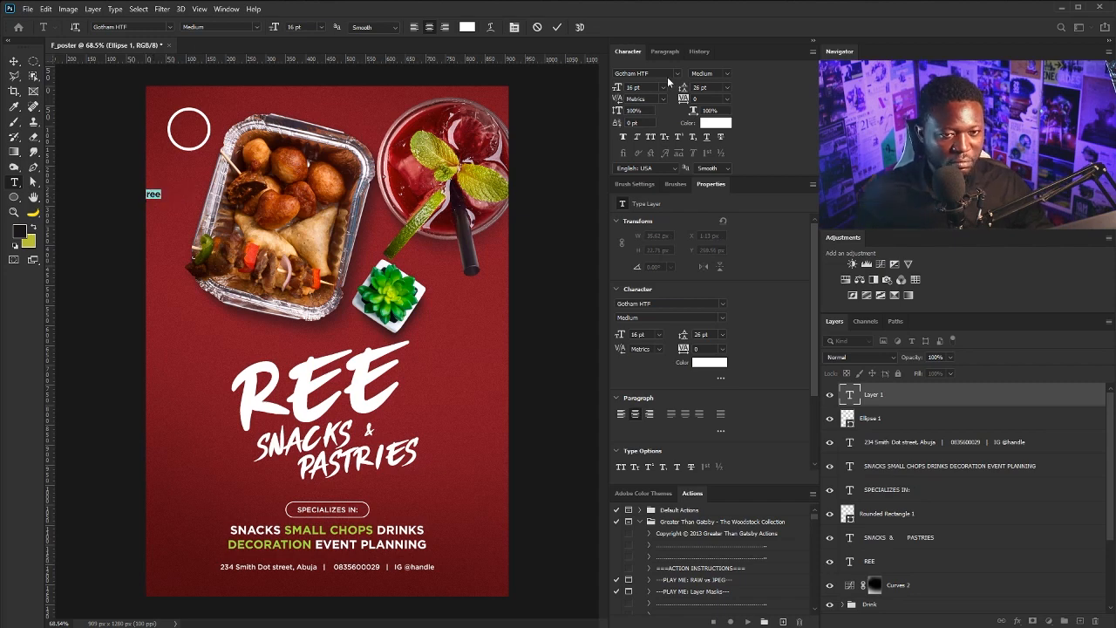
Set the ree text to the Savage Odette font
{"action": "left_click", "coordinate": [677, 73]}
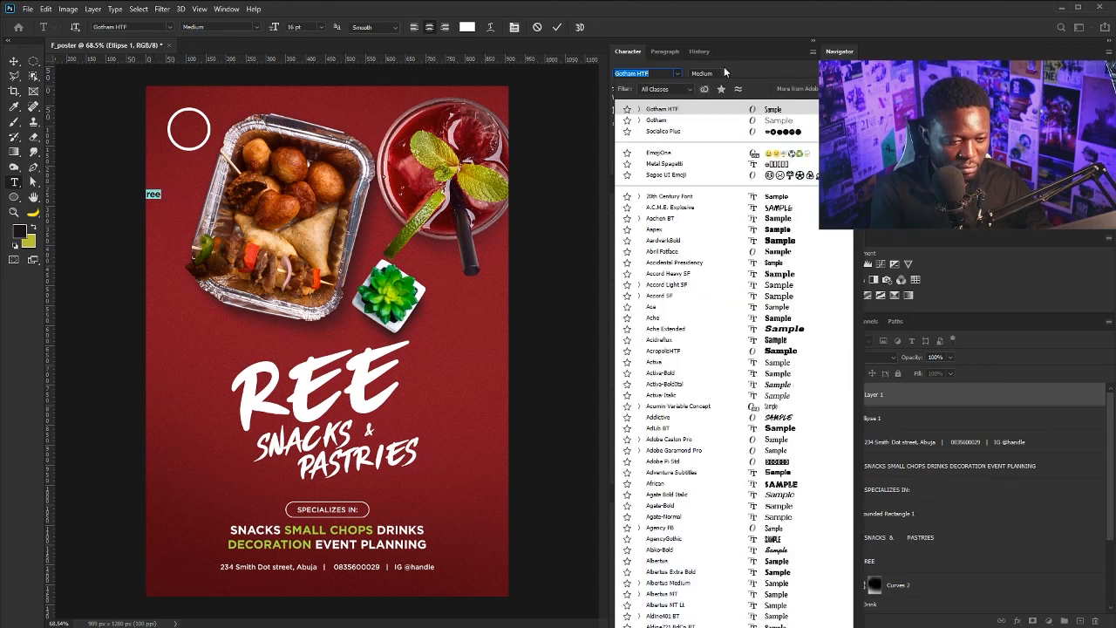
{"action": "type", "text": "sava"}
{"action": "left_click", "coordinate": [769, 110]}
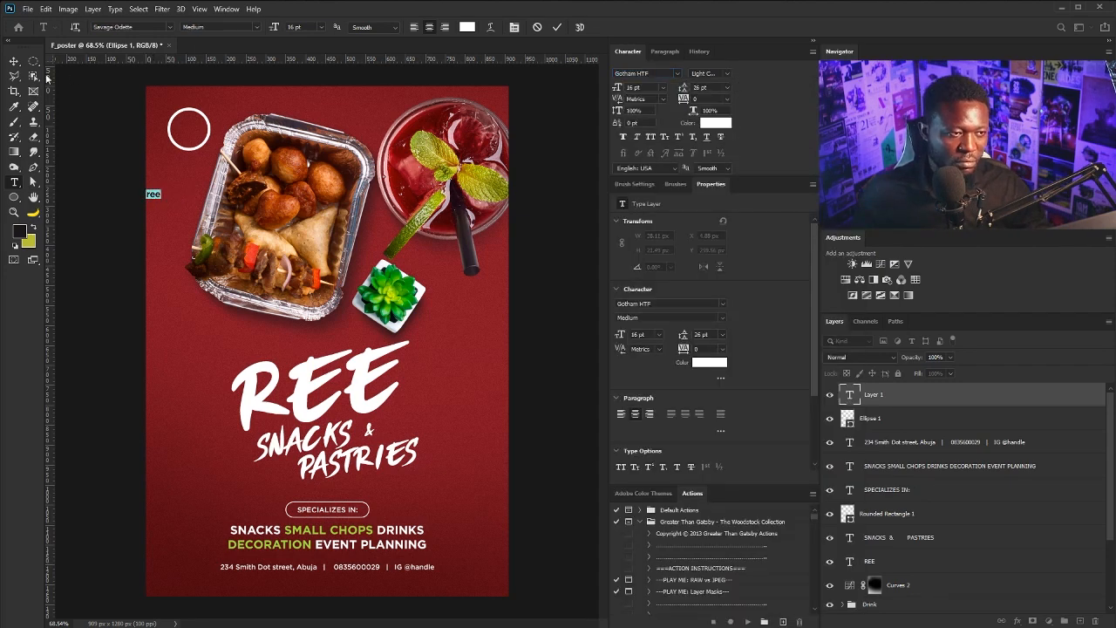
{"action": "left_click", "coordinate": [14, 61]}
Move the REE text into the circle, enlarge it, and align its centre with the circle
{"action": "left_click_drag", "start_coordinate": [174, 204], "coordinate": [190, 136]}
{"action": "key", "text": "ctrl+t"}
{"action": "key", "text": "Return"}
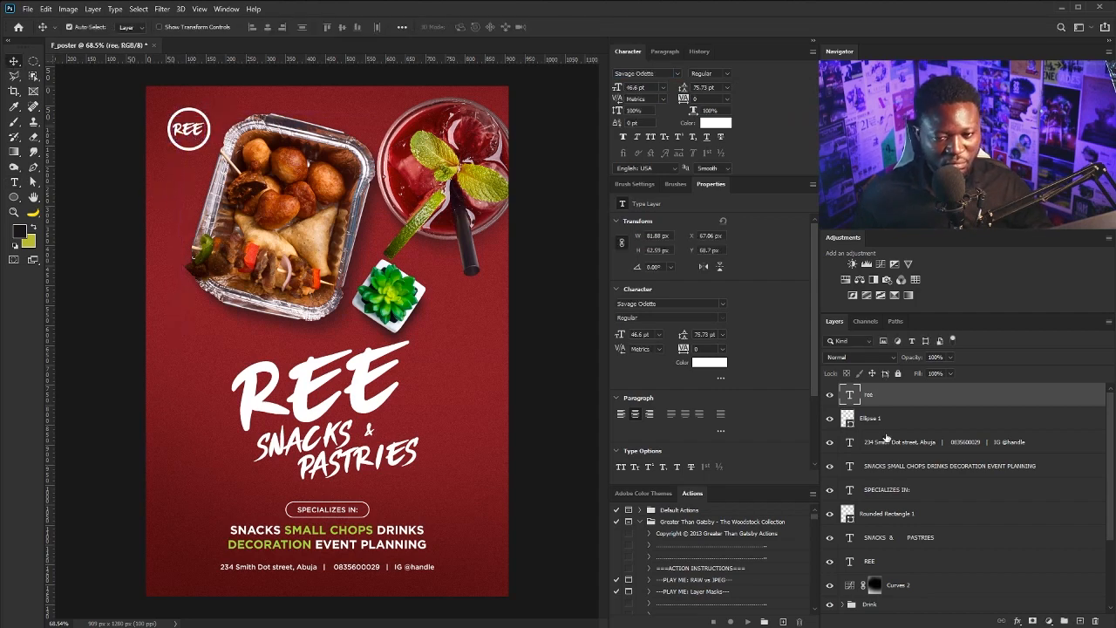
{"action": "left_click", "coordinate": [872, 418], "text": "shift"}
{"action": "left_click", "coordinate": [267, 27]}
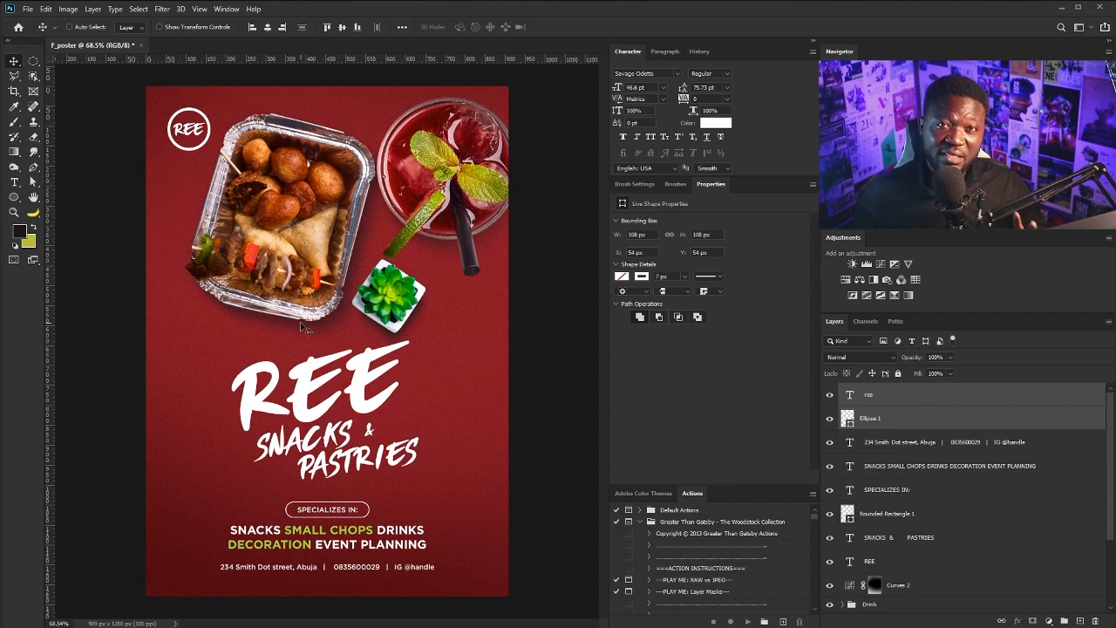
Click through the REE, contact line and Background layers in the Layers panel
{"action": "left_click", "coordinate": [936, 402]}
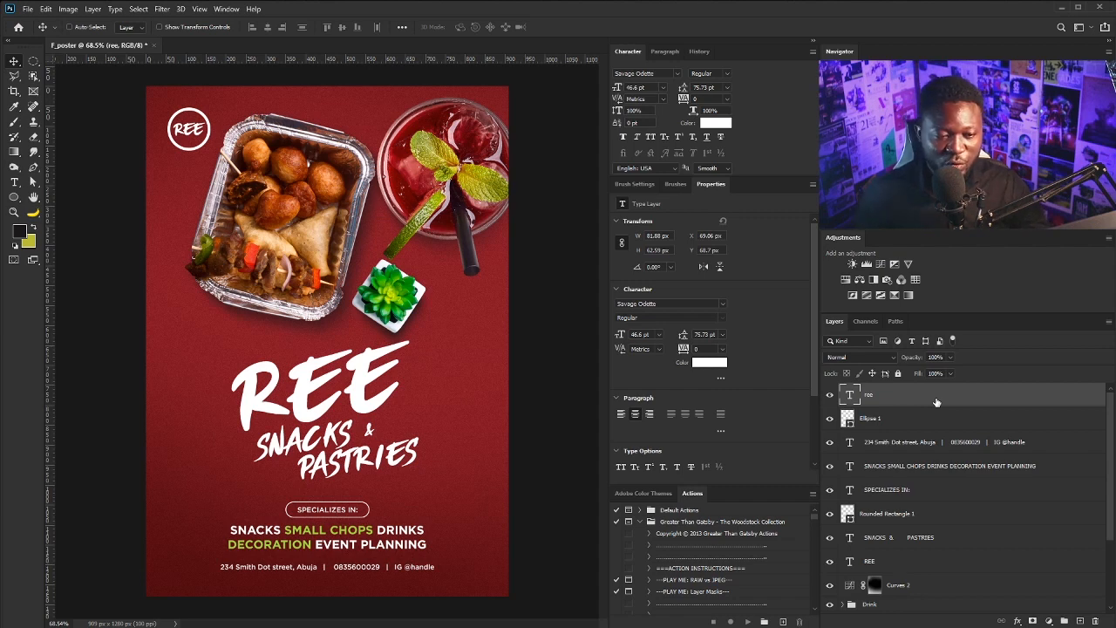
{"action": "left_click", "coordinate": [912, 447]}
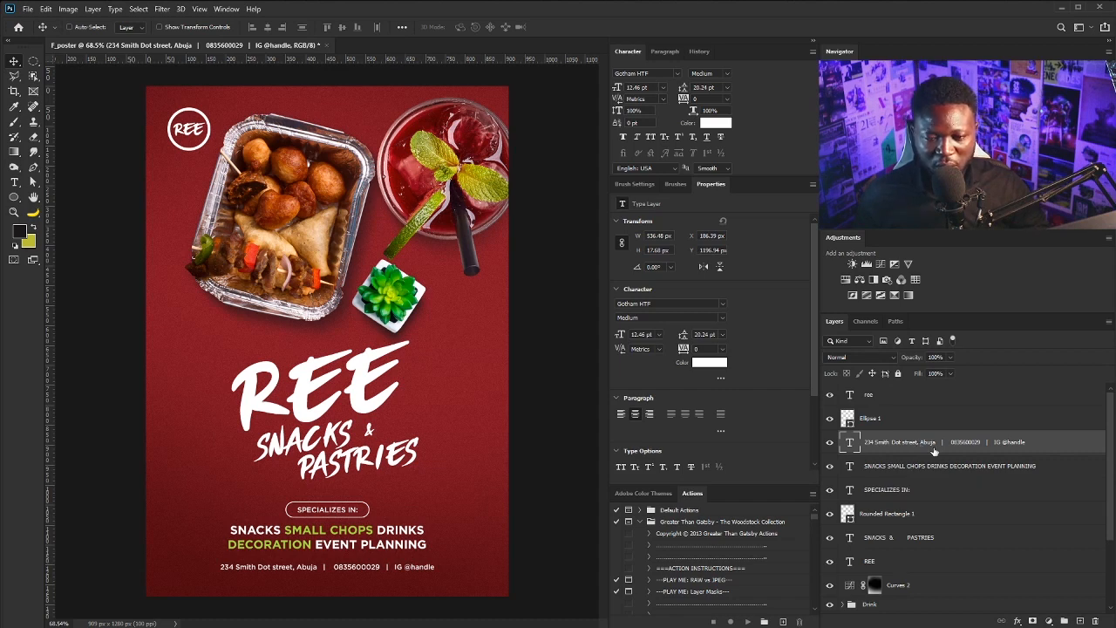
{"action": "scroll", "coordinate": [922, 440], "scroll_direction": "down", "scroll_amount": 3}
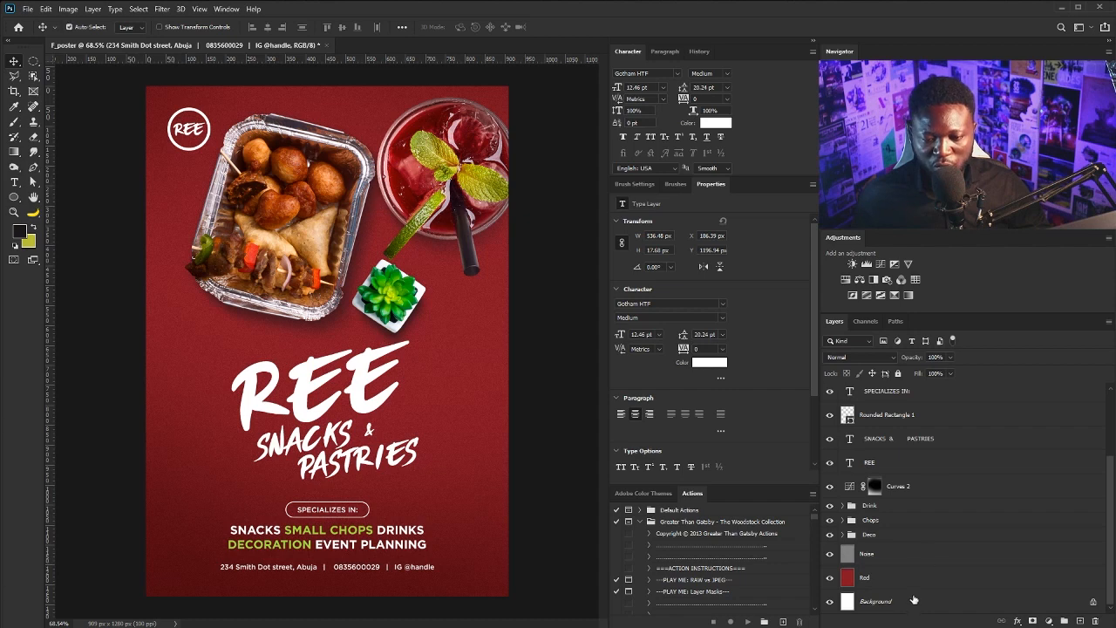
{"action": "left_click", "coordinate": [949, 603]}
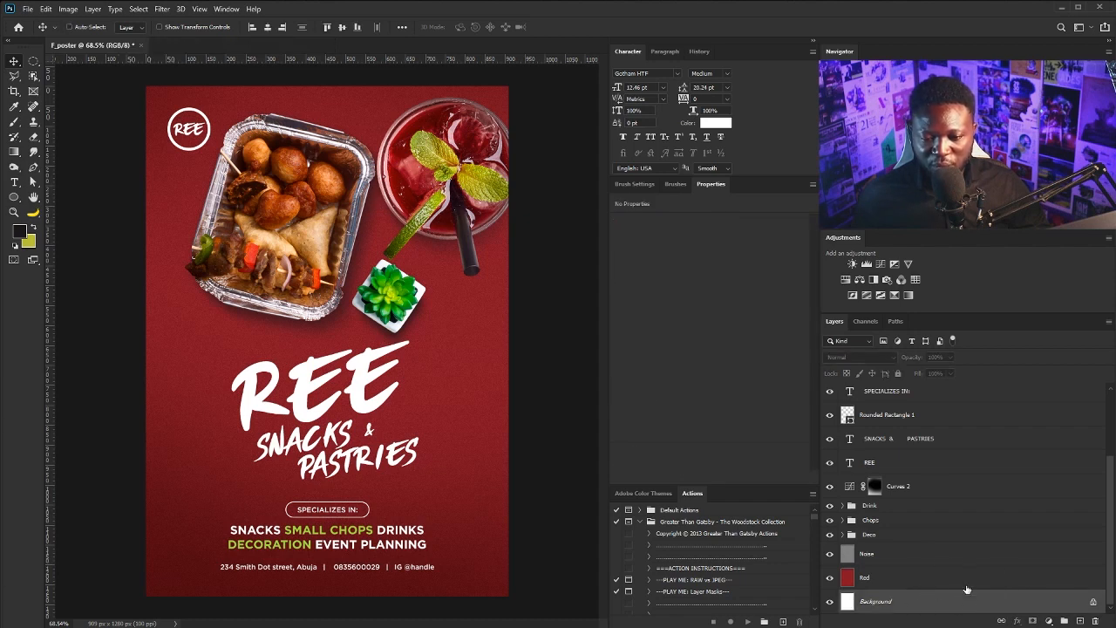
{"action": "scroll", "coordinate": [926, 440], "scroll_direction": "up", "scroll_amount": 3}
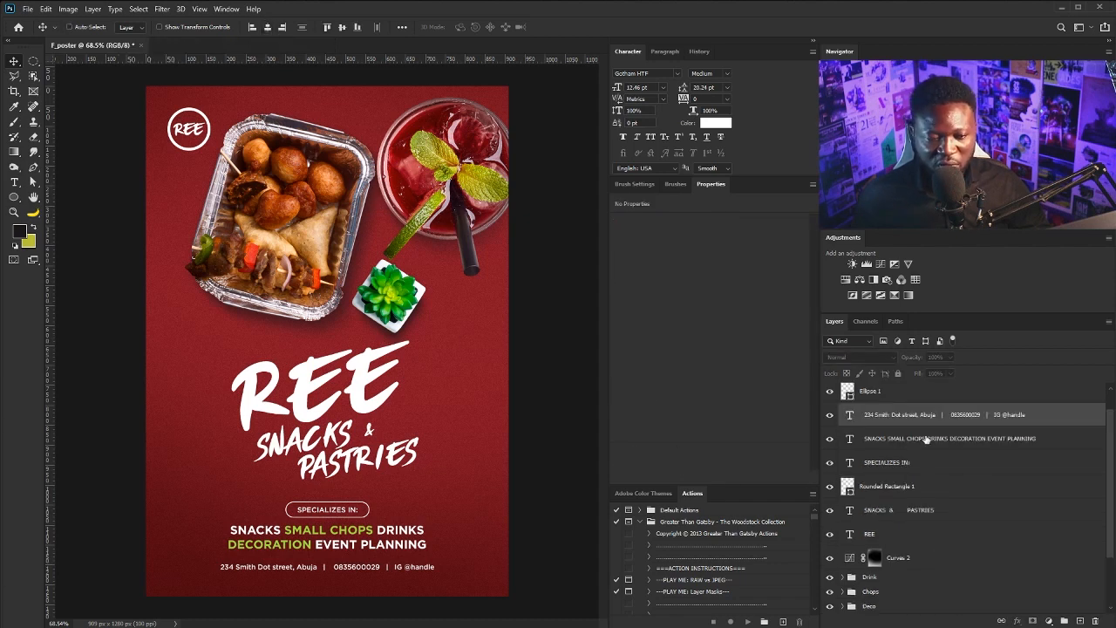
Group the services list, SPECIALIZES IN, Rounded Rectangle 1 and contact line layers as 'Info'
{"action": "left_click", "coordinate": [917, 441]}
{"action": "left_click", "coordinate": [906, 463], "text": "shift"}
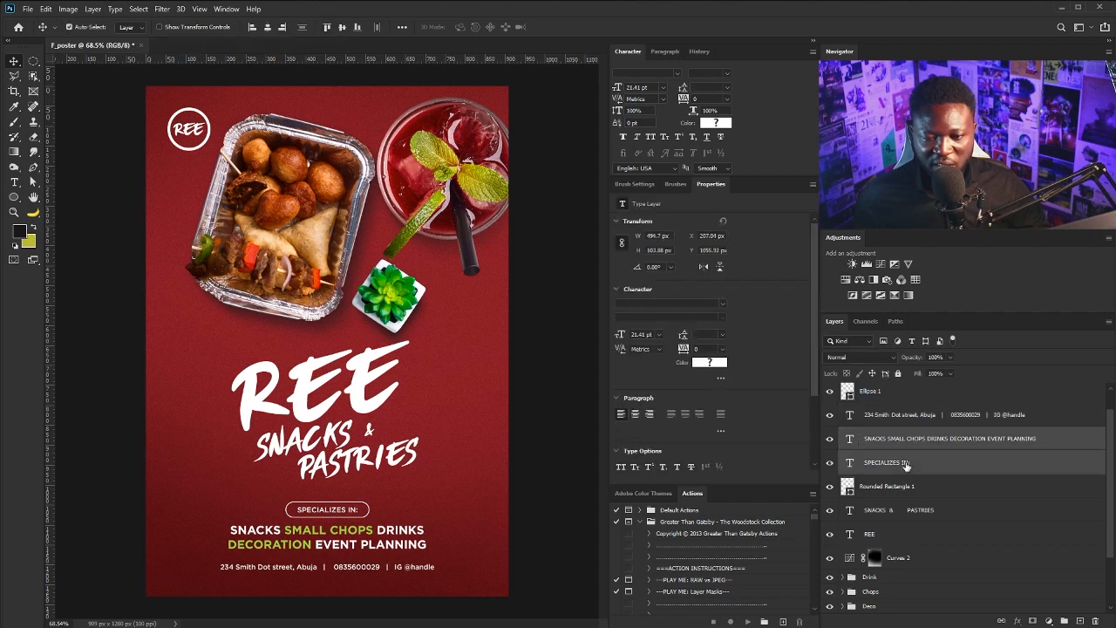
{"action": "left_click", "coordinate": [906, 488], "text": "shift"}
{"action": "scroll", "coordinate": [978, 523], "scroll_direction": "down", "scroll_amount": 3}
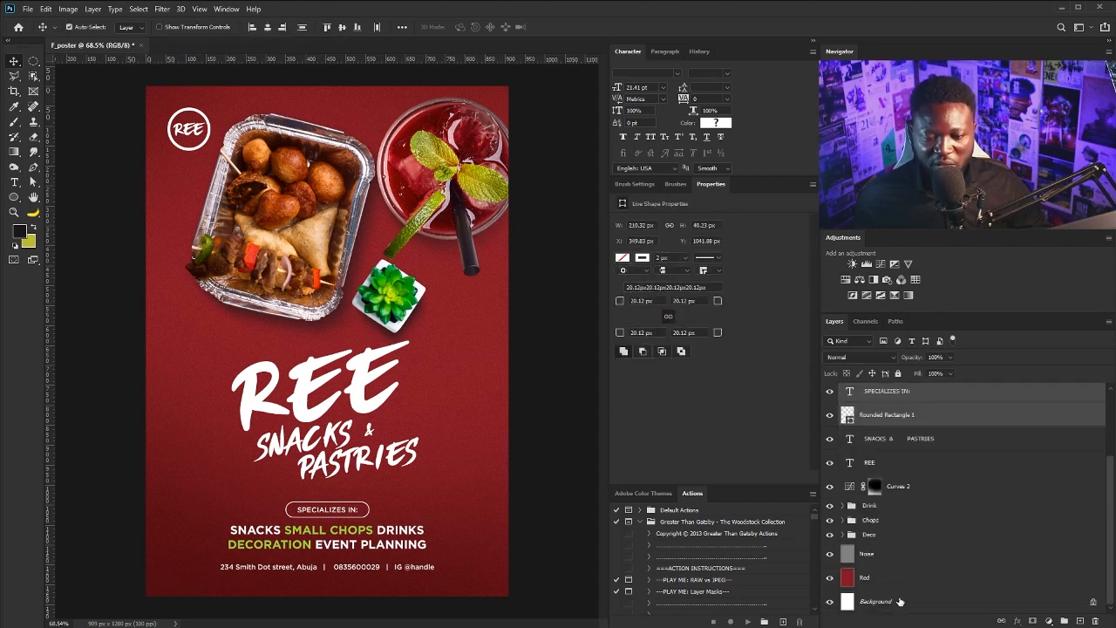
{"action": "left_click", "coordinate": [899, 601], "text": "ctrl"}
{"action": "left_click", "coordinate": [929, 604], "text": "ctrl"}
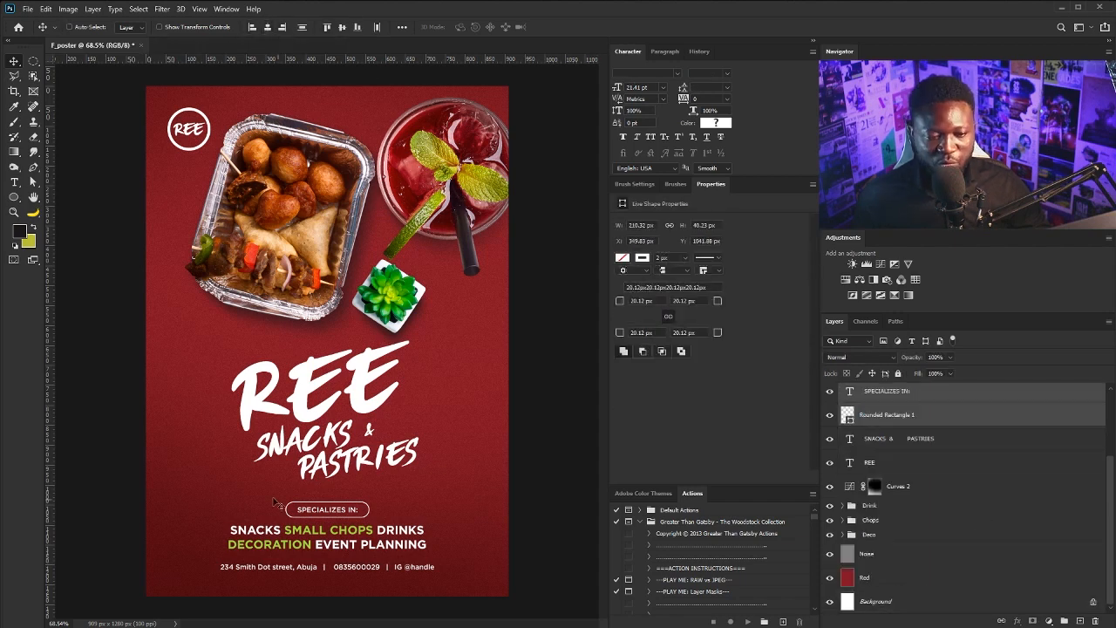
{"action": "scroll", "coordinate": [928, 523], "scroll_direction": "up", "scroll_amount": 4}
{"action": "left_click", "coordinate": [948, 453], "text": "ctrl"}
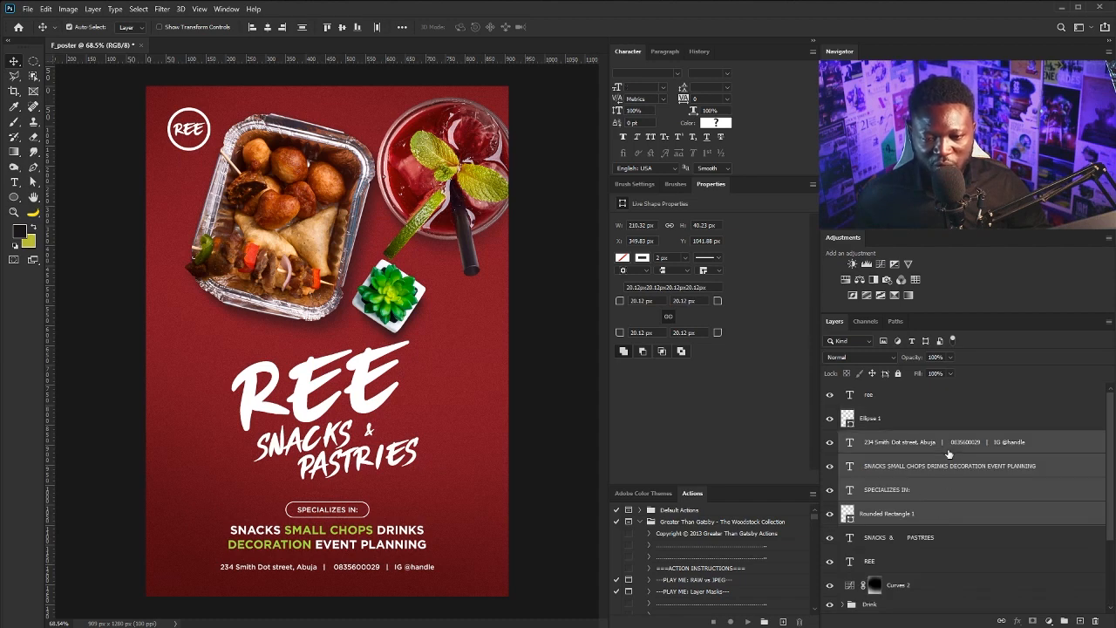
{"action": "left_click", "coordinate": [1062, 620]}
{"action": "double_click", "coordinate": [875, 440]}
{"action": "type", "text": "Info"}
{"action": "key", "text": "Return"}
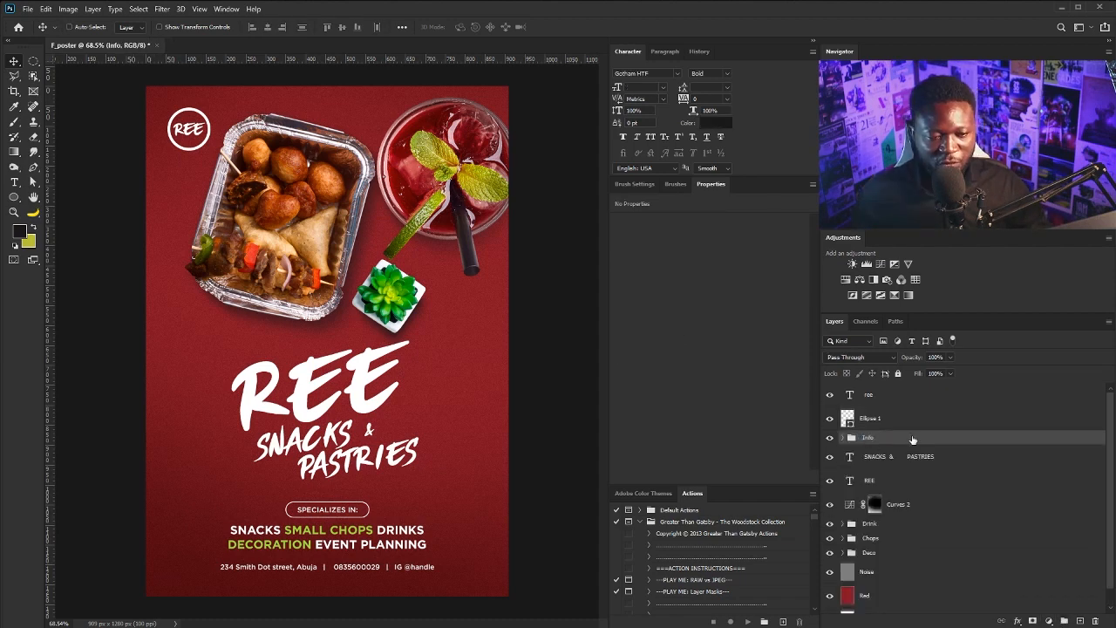
Group the SNACKS & PASTRIES and REE layers into a group named 'Title'
{"action": "left_click", "coordinate": [885, 458]}
{"action": "left_click", "coordinate": [908, 483], "text": "shift"}
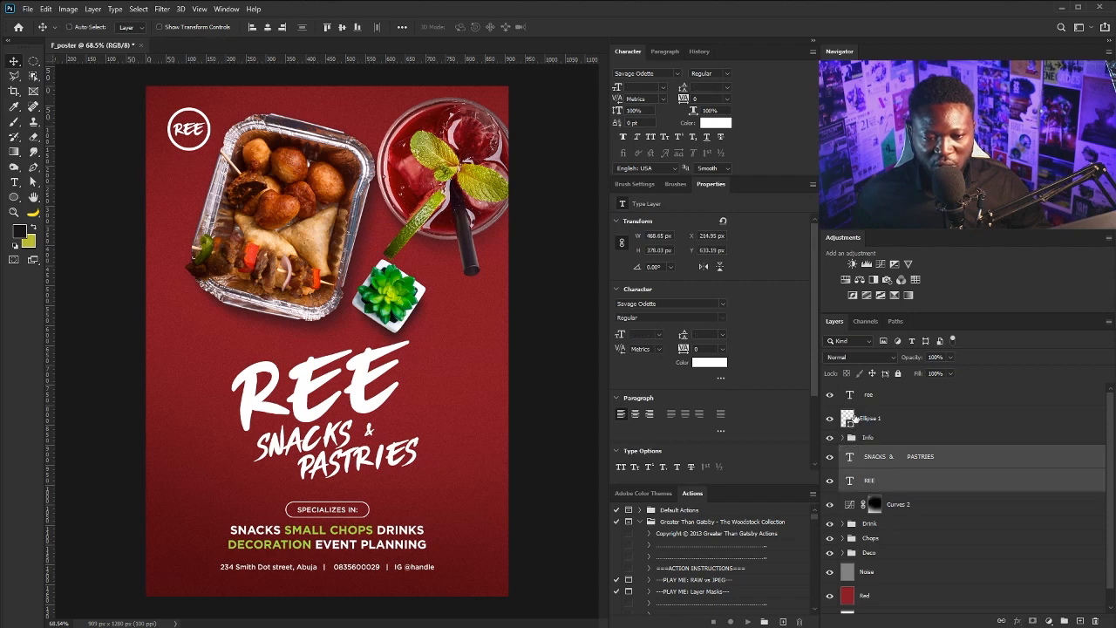
{"action": "left_click", "coordinate": [1061, 620]}
{"action": "double_click", "coordinate": [872, 451]}
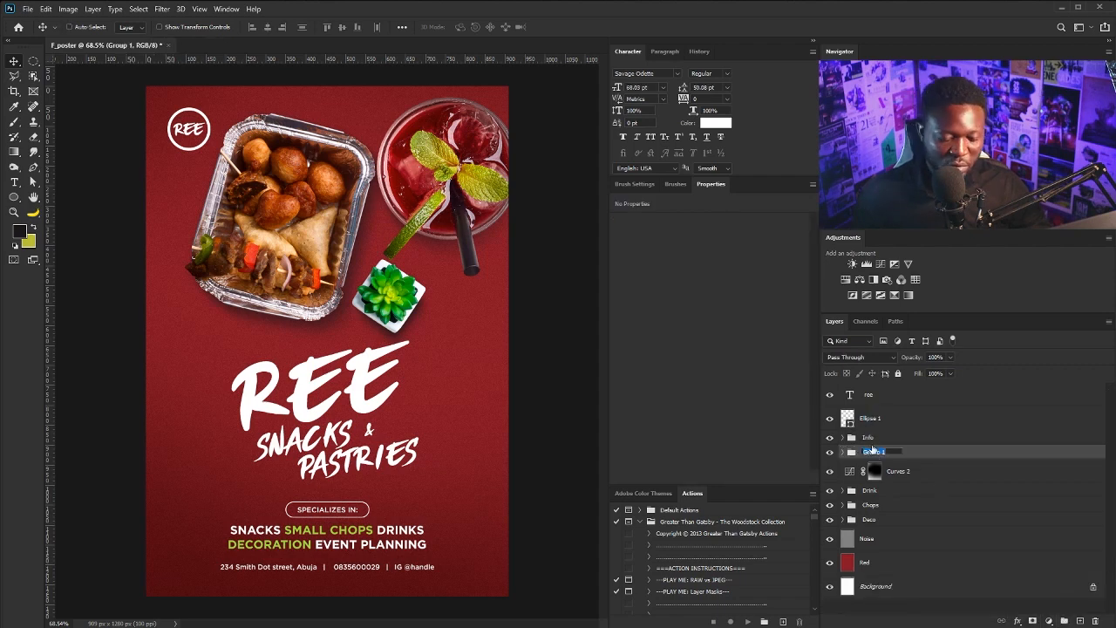
{"action": "type", "text": "Title"}
{"action": "key", "text": "Return"}
Centre the Title and Info groups horizontally against the Background
{"action": "left_click", "coordinate": [878, 436], "text": "shift"}
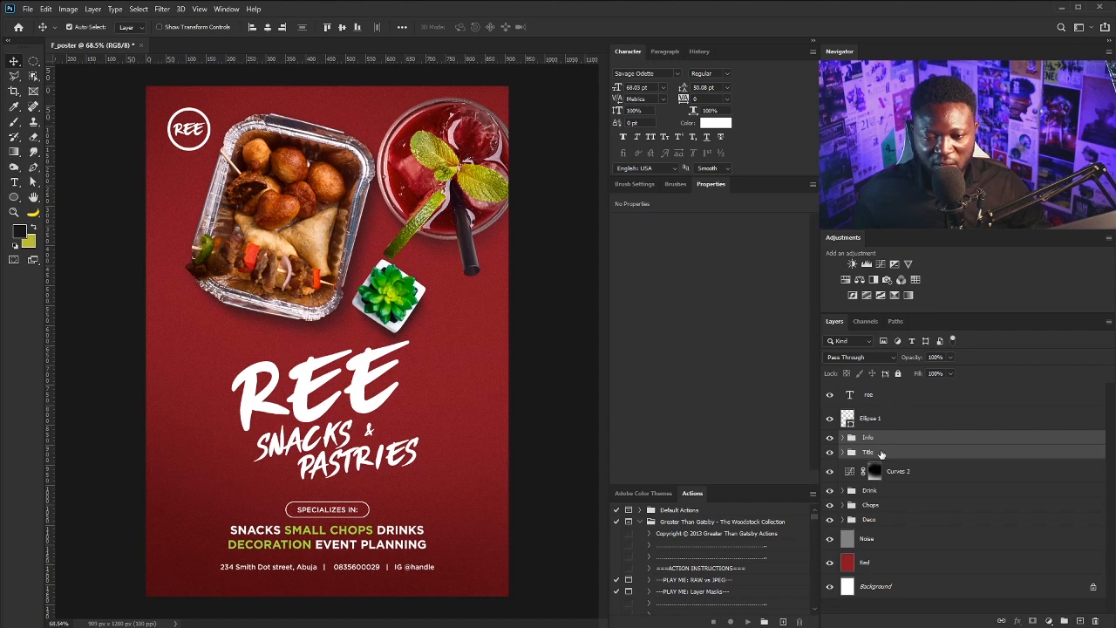
{"action": "left_click", "coordinate": [906, 590], "text": "ctrl"}
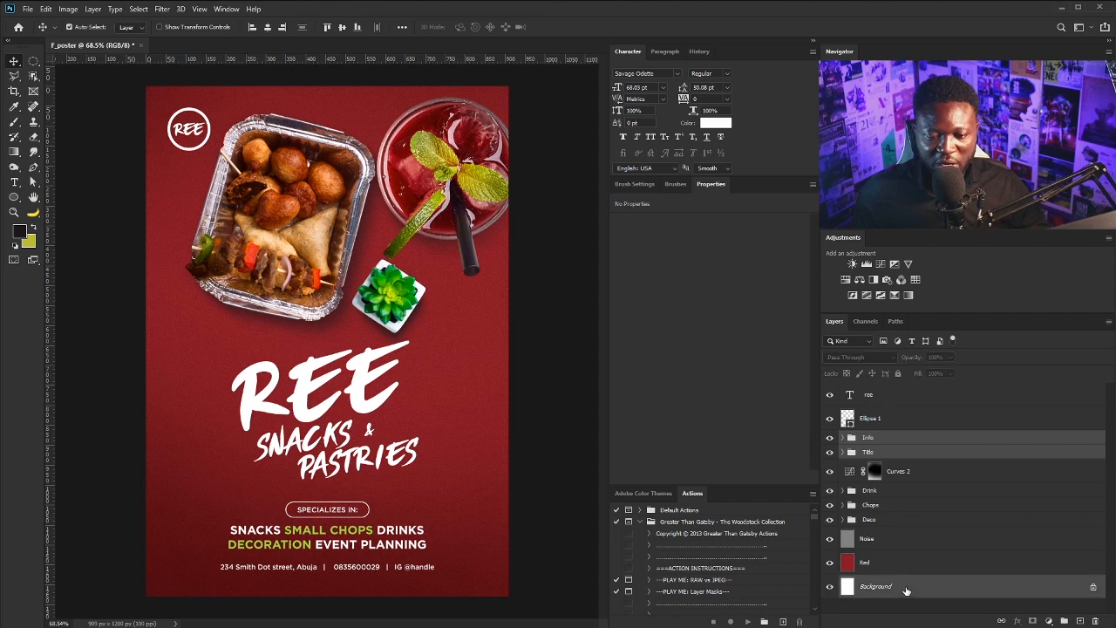
{"action": "left_click", "coordinate": [268, 31]}
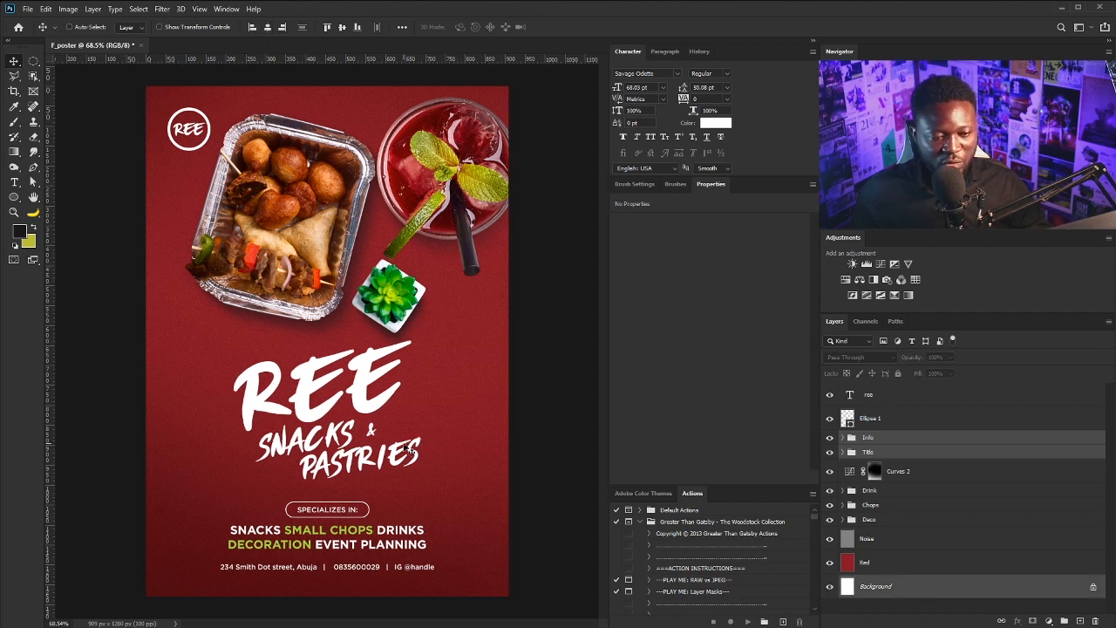